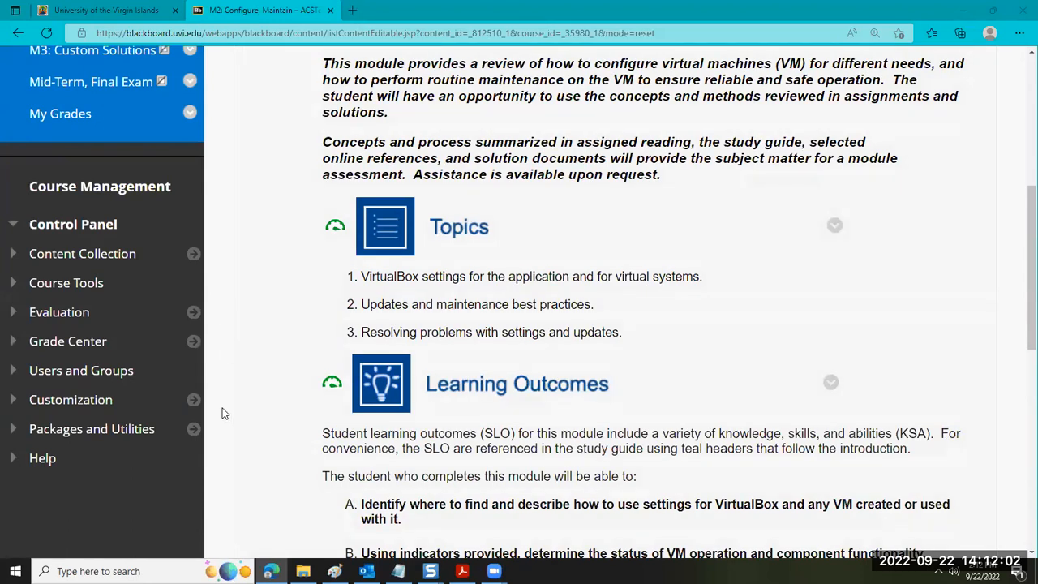
# Review the introduction, topics and learning outcomes on the M2: Configure, Maintain page
pyautogui.scroll(4, 224, 359)
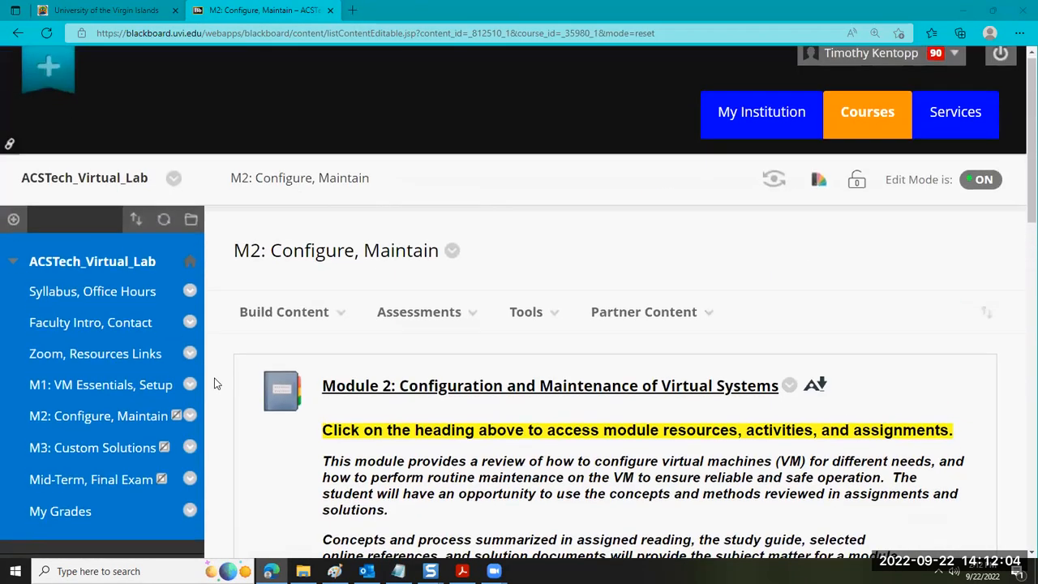
pyautogui.scroll(-7, 214, 377)
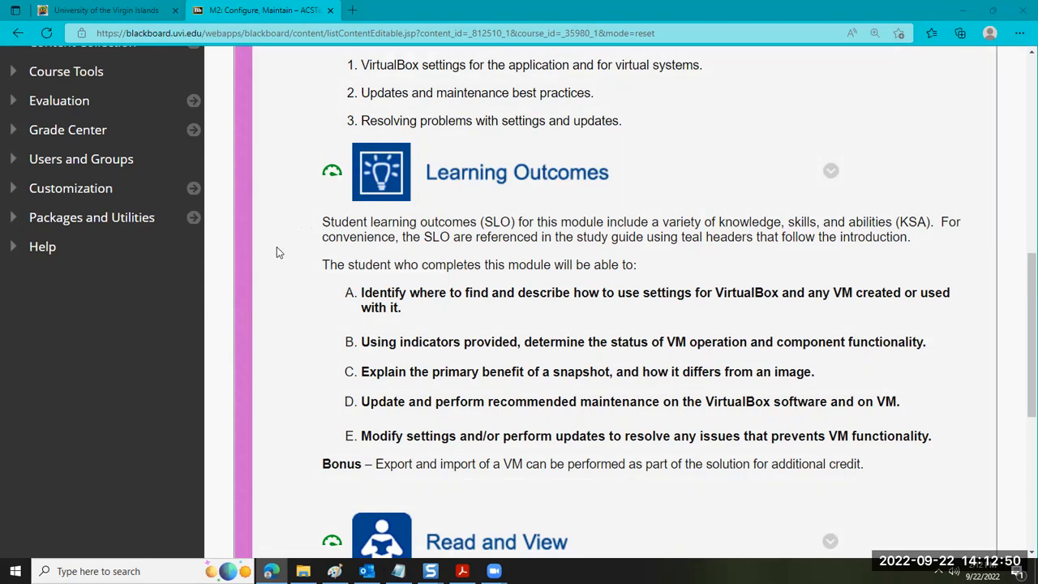
pyautogui.scroll(5, 255, 278)
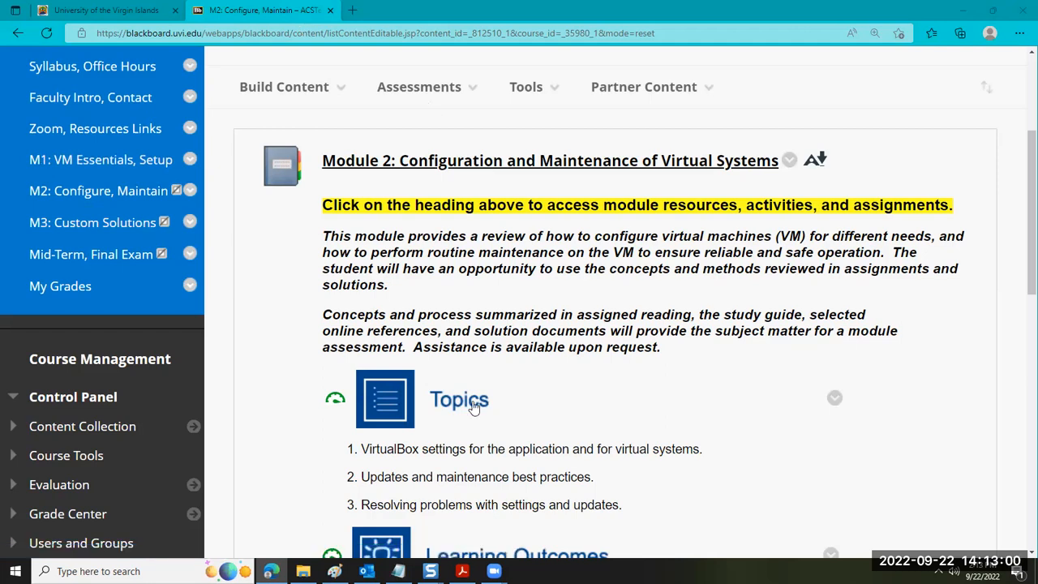
# Switch to Paint, paste the newly captured participants window onto the canvas, and return to the course page
pyautogui.click(334, 571)
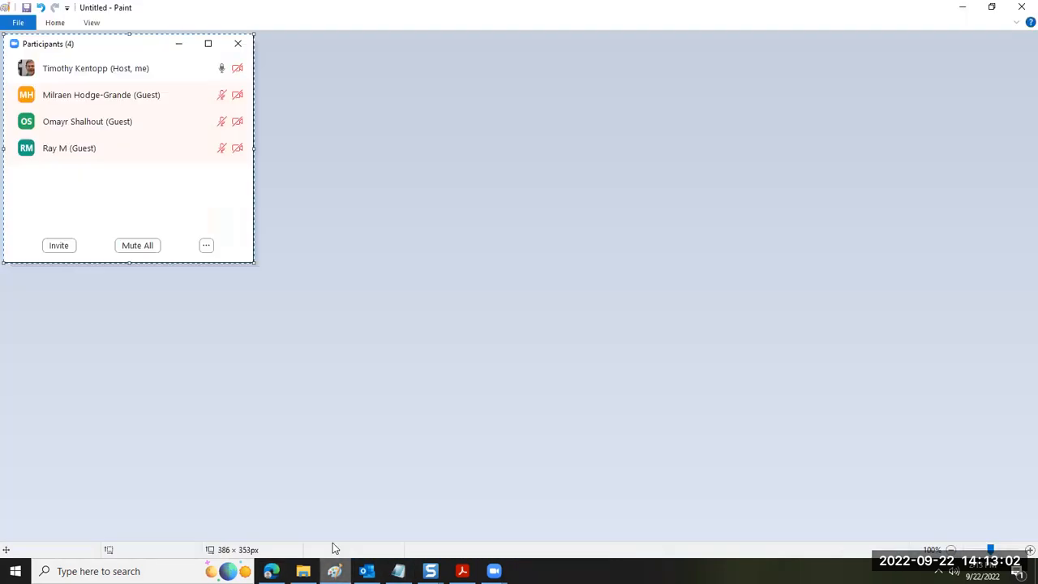
pyautogui.hotkey('ctrl', 'v')
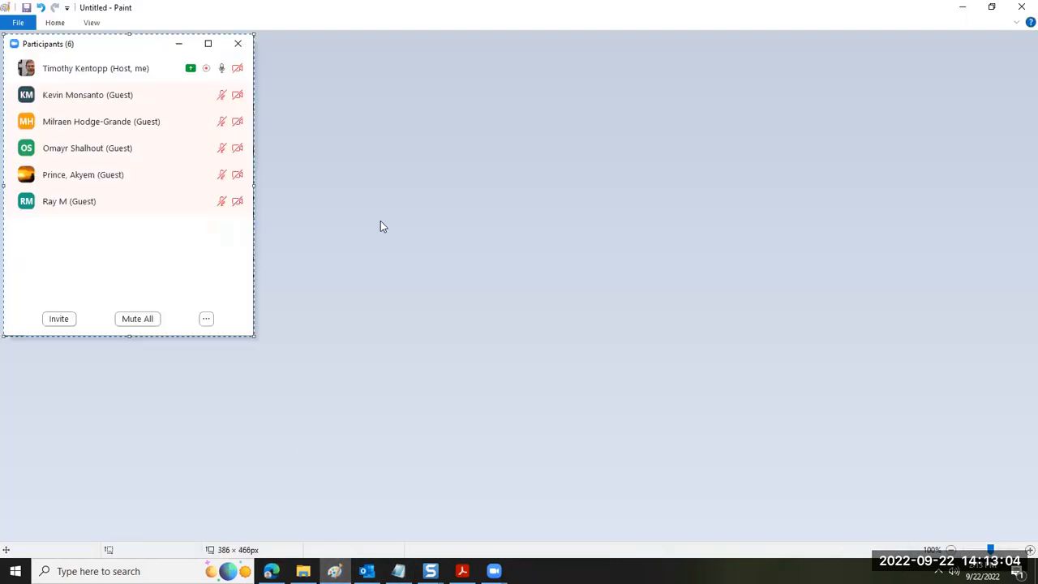
pyautogui.click(963, 10)
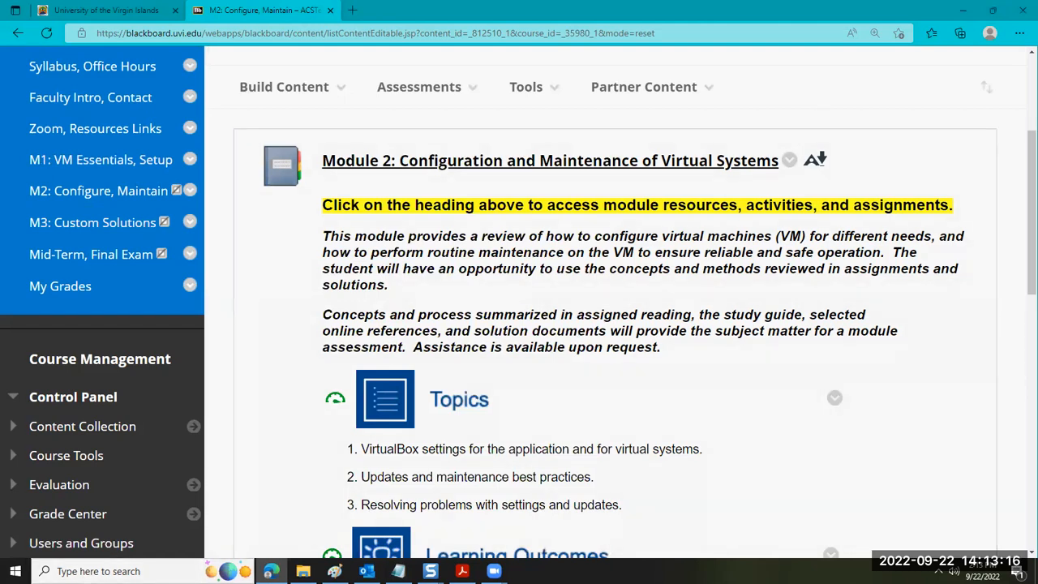
# Hide the course menu on the M2: Configure, Maintain page and set the page zoom to 150%
pyautogui.hotkey('ctrl', '-')
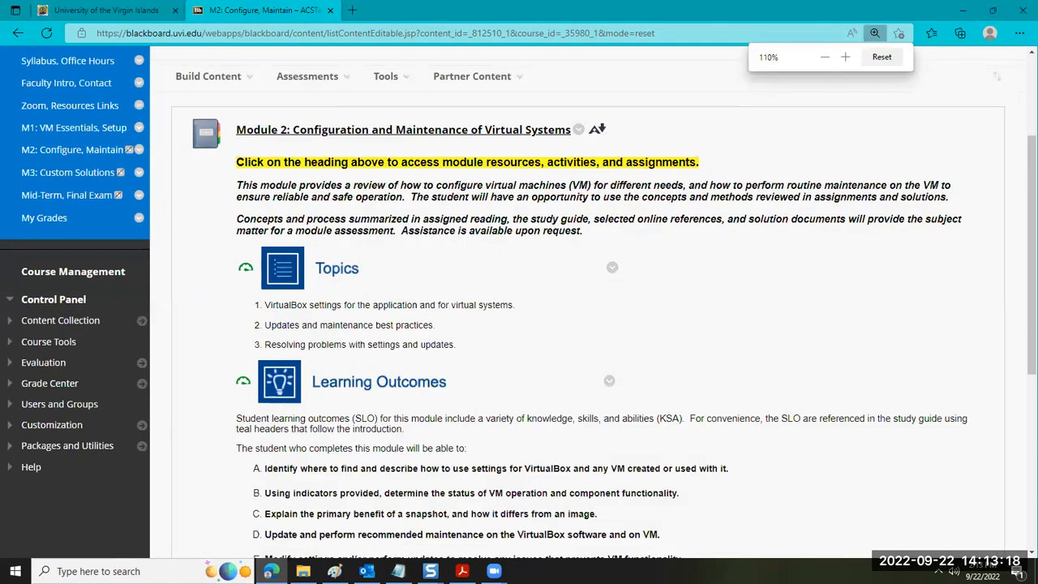
pyautogui.click(168, 318)
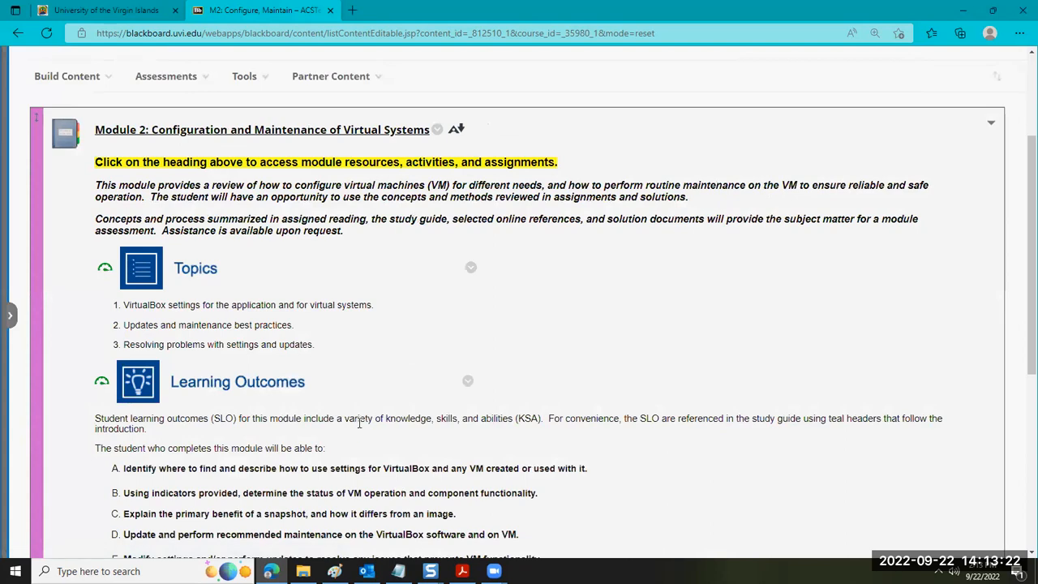
pyautogui.scroll(-2, 360, 422)
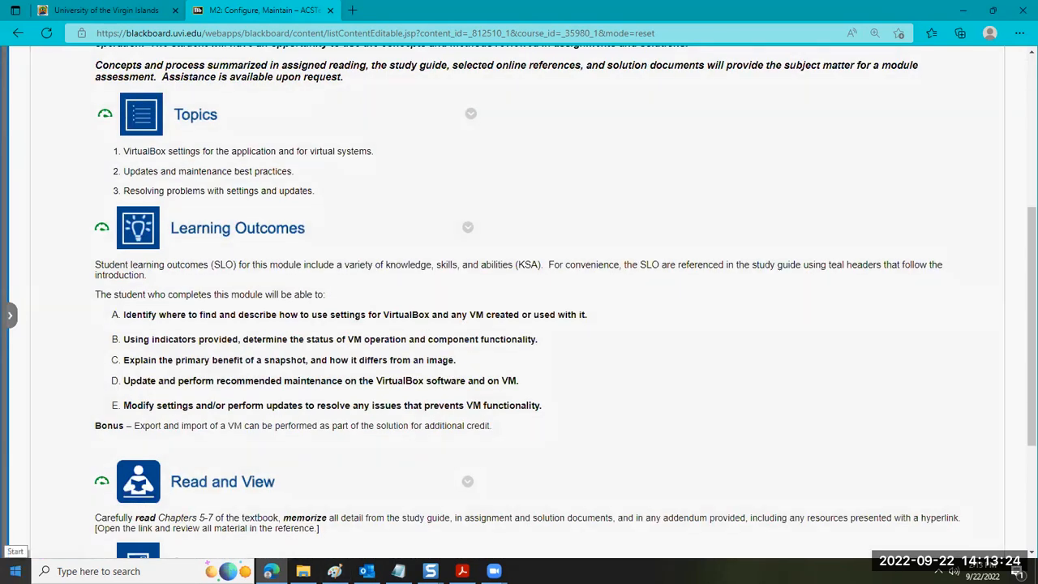
pyautogui.hotkey('ctrl', '+')
pyautogui.hotkey('ctrl', '+')
pyautogui.hotkey('ctrl', '+')
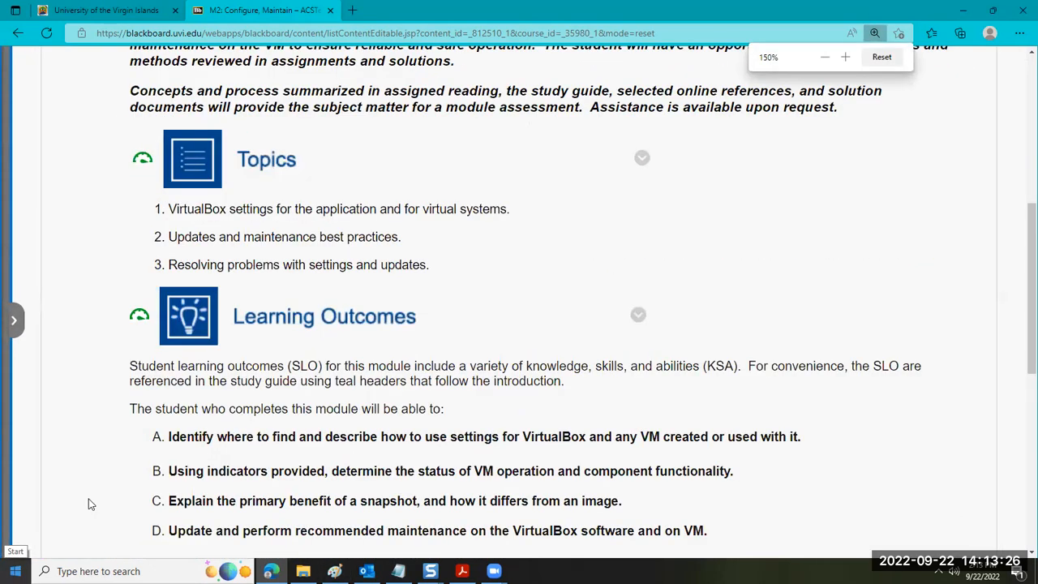
# Review the Module 2 learning outcomes and activities, and highlight "Changing NIC Settings" in the 2.1 Assignment line
pyautogui.scroll(-2, 2, 417)
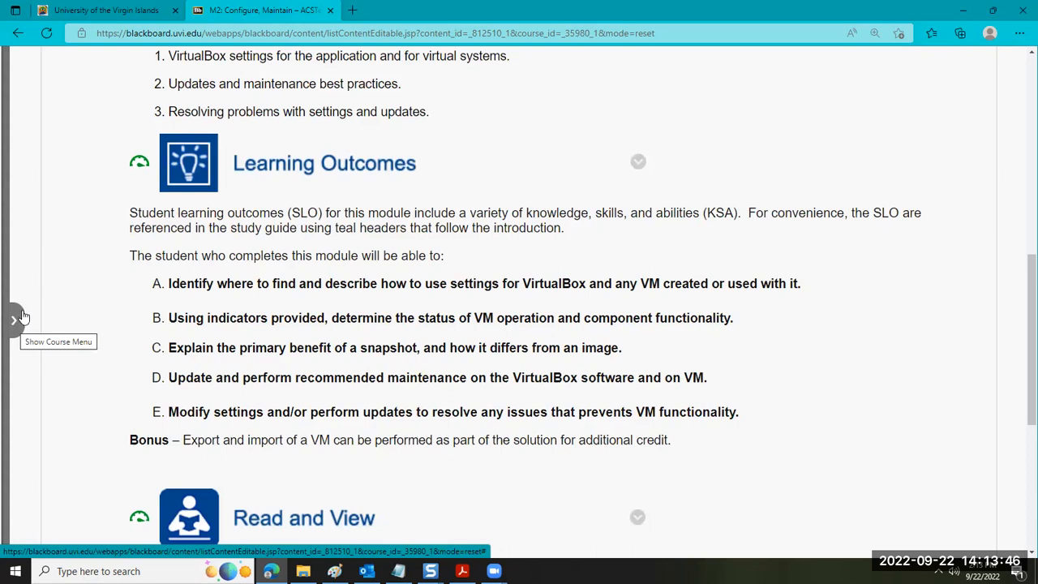
pyautogui.click(24, 311)
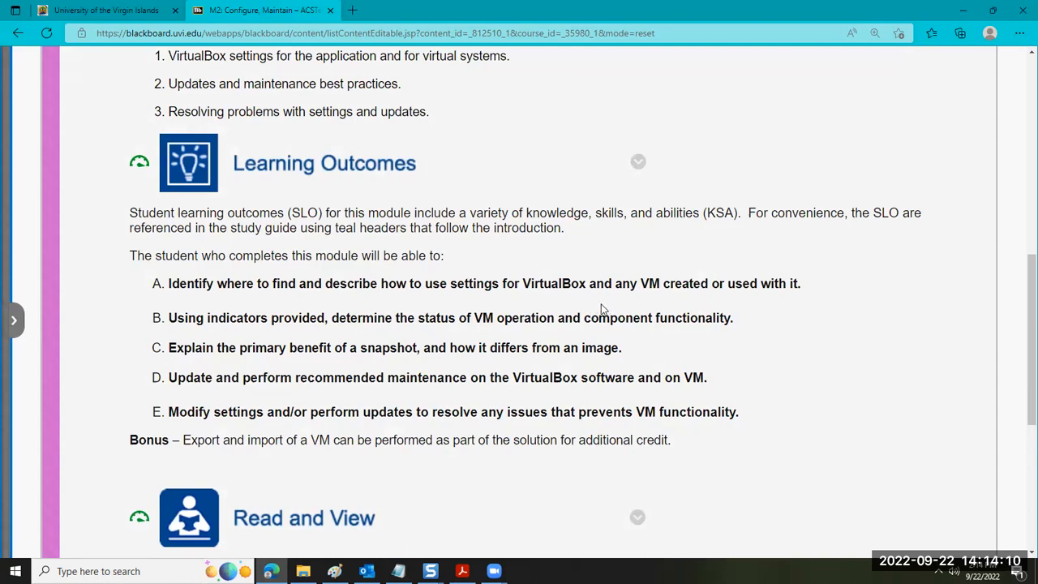
pyautogui.scroll(-2, 560, 342)
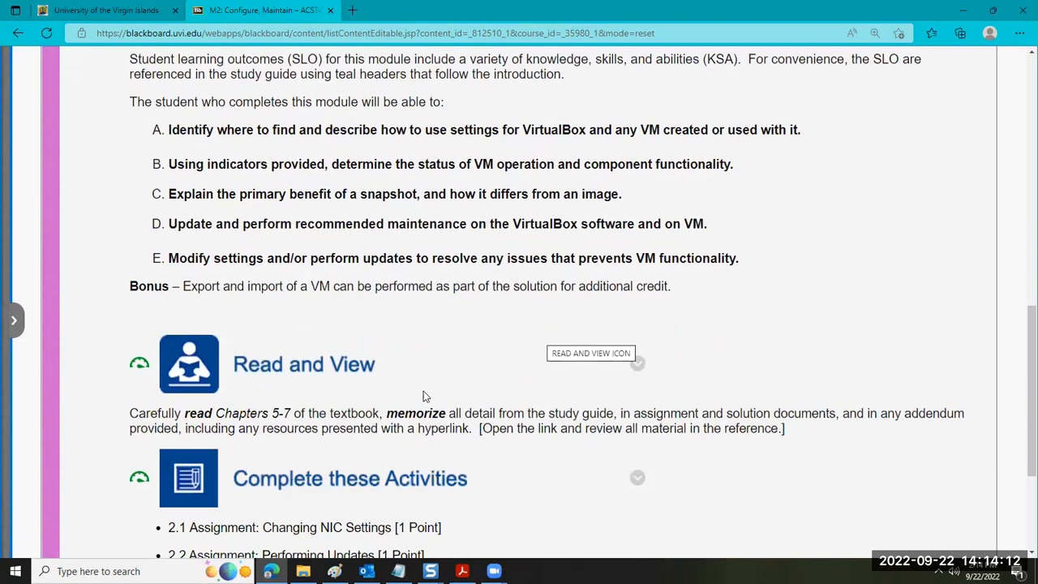
pyautogui.scroll(-1, 423, 395)
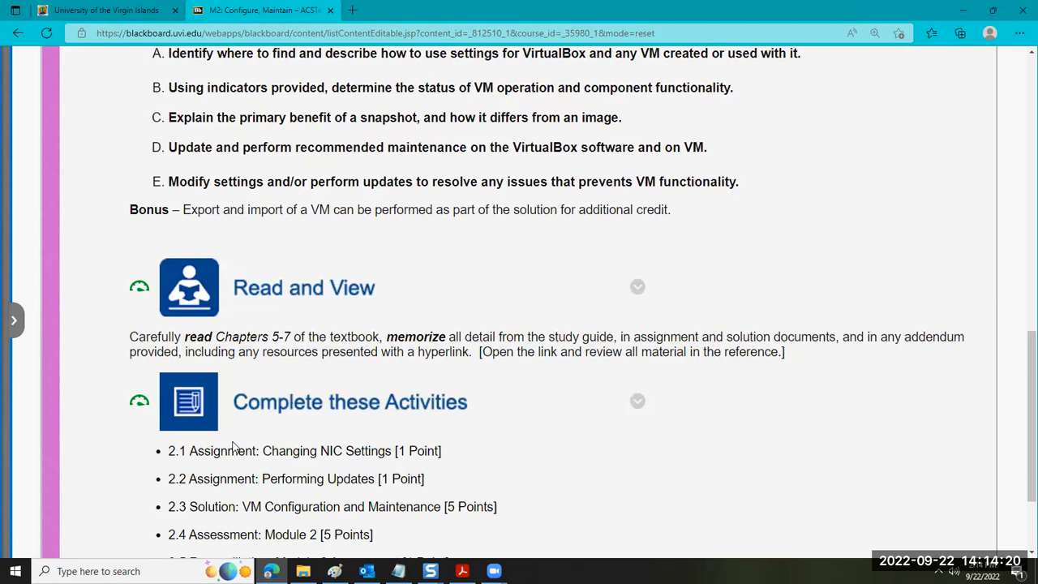
pyautogui.scroll(-1, 236, 448)
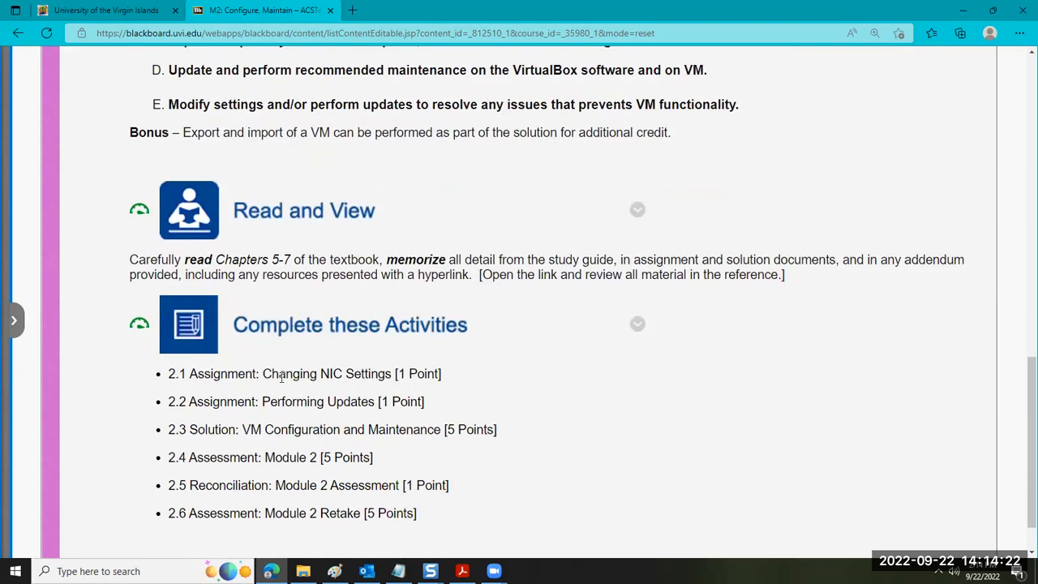
pyautogui.moveTo(265, 369); pyautogui.dragTo(391, 369)
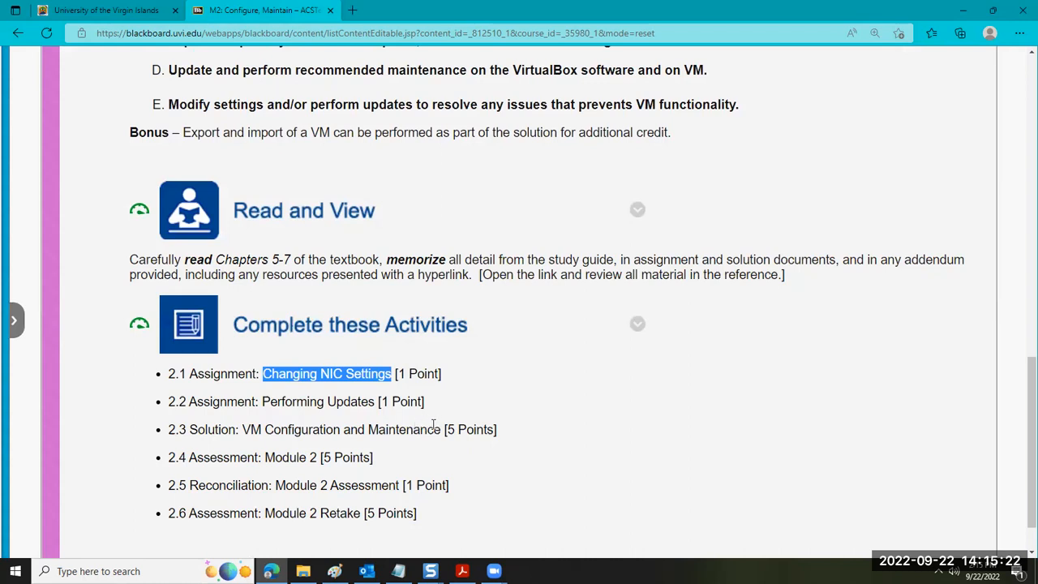
# Revisit the Module 2 topics and highlight "Chapters 5-7 of the textbook" in the Read and View section
pyautogui.scroll(4, 432, 426)
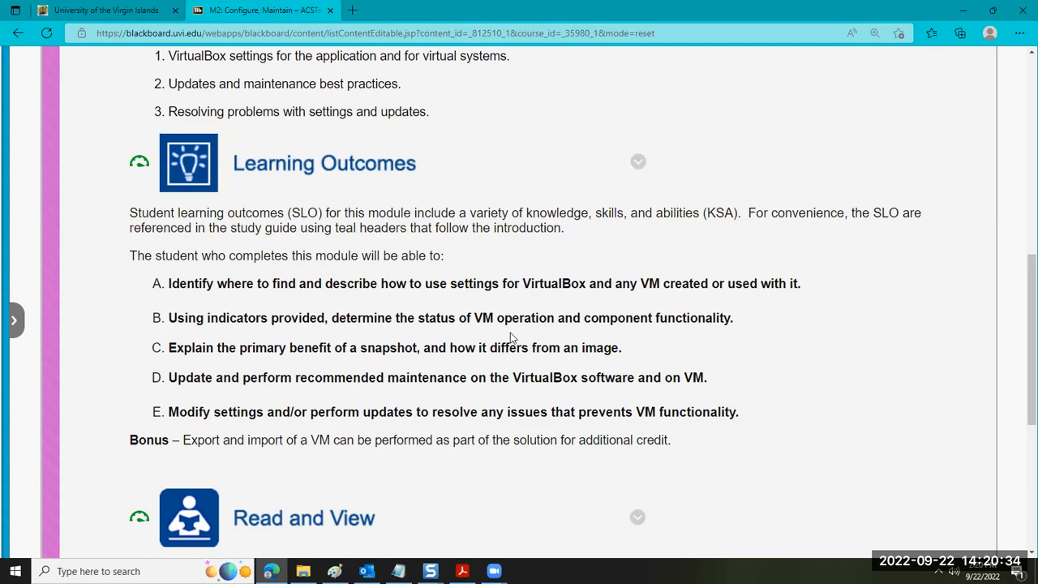
pyautogui.scroll(3, 472, 338)
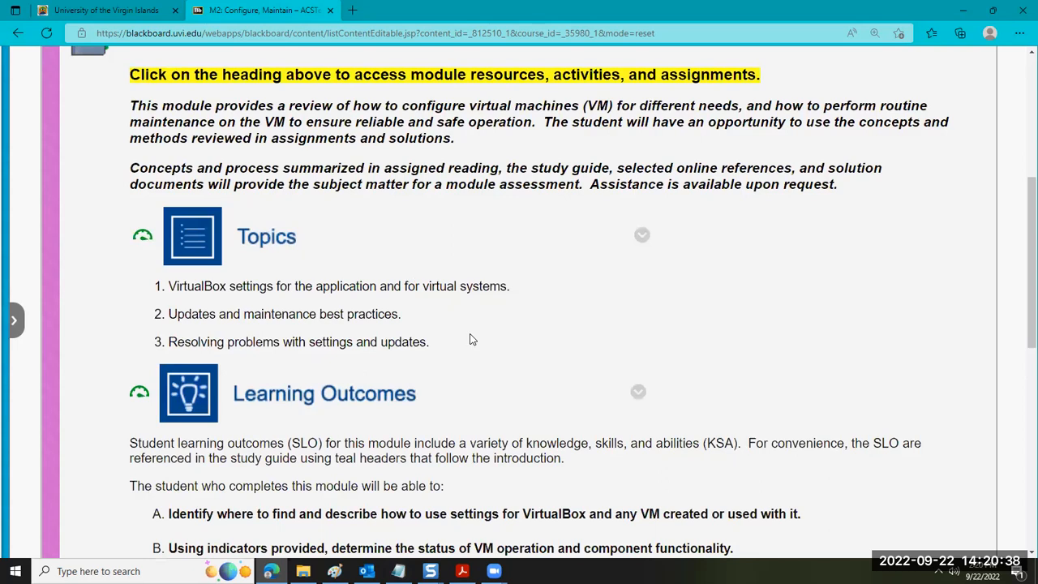
pyautogui.scroll(-8, 473, 339)
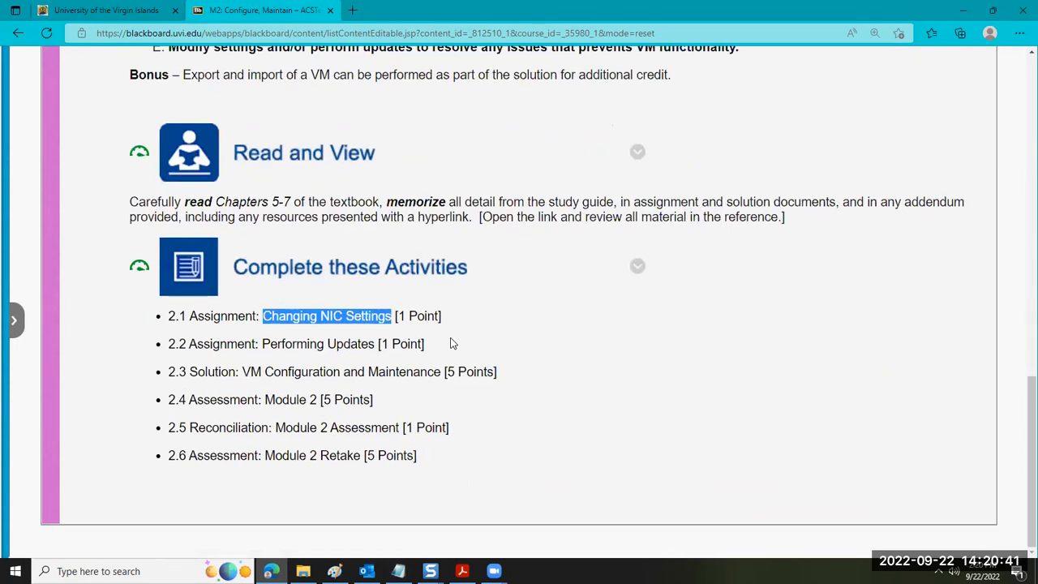
pyautogui.click(220, 202)
pyautogui.moveTo(220, 201); pyautogui.dragTo(386, 208)
# Launch Kindle from the desktop, maximize its window and return to the book library, dismissing the error
pyautogui.moveTo(494, 570)
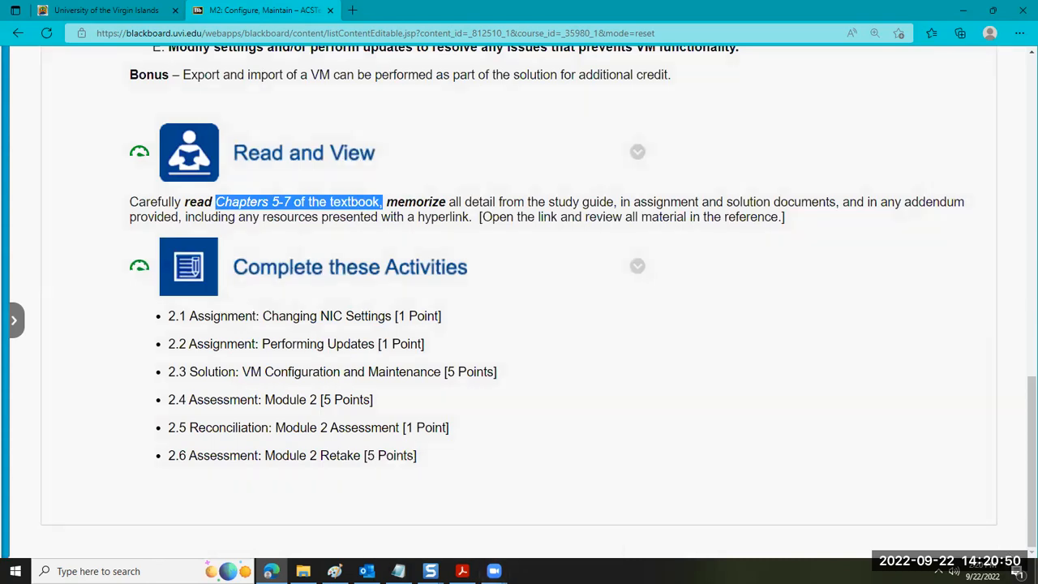
pyautogui.click(1036, 571)
pyautogui.click(466, 277)
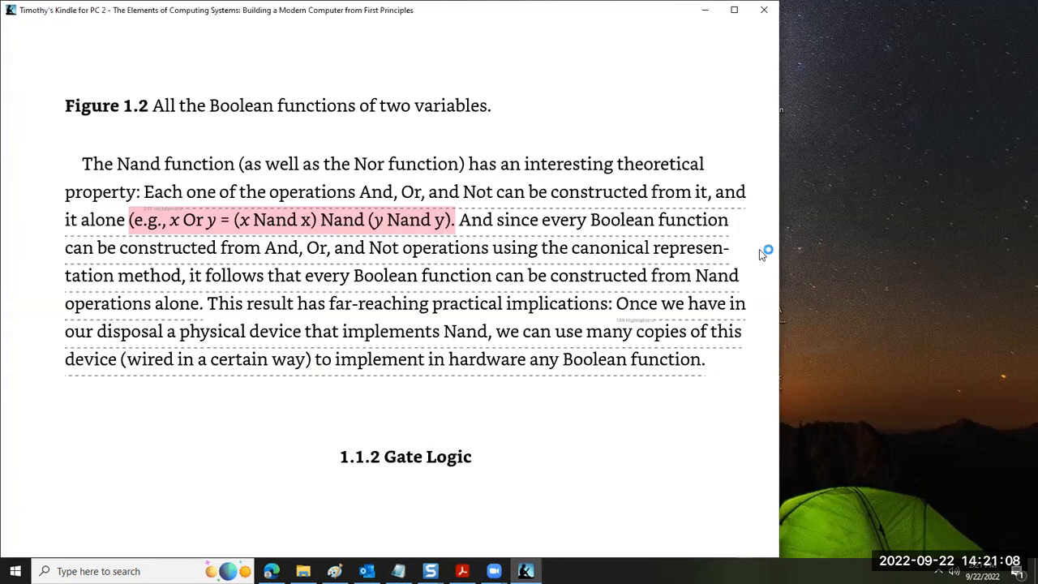
pyautogui.click(734, 9)
pyautogui.click(44, 47)
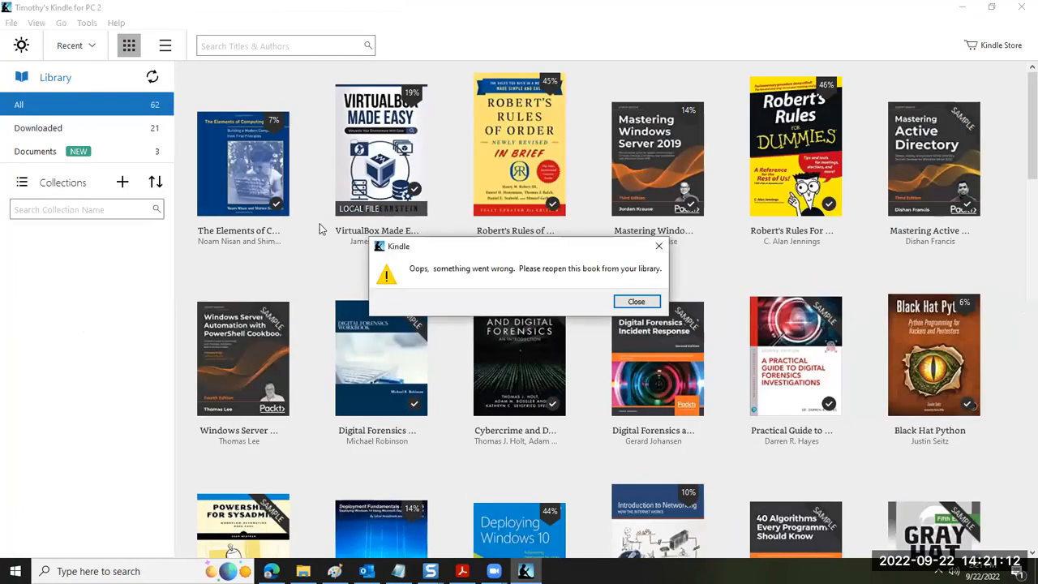
pyautogui.click(635, 300)
# Open VirtualBox Made Easy, show its table of contents and go to Chapter 4 - Creating a Virtual Machine (VM)
pyautogui.doubleClick(381, 150)
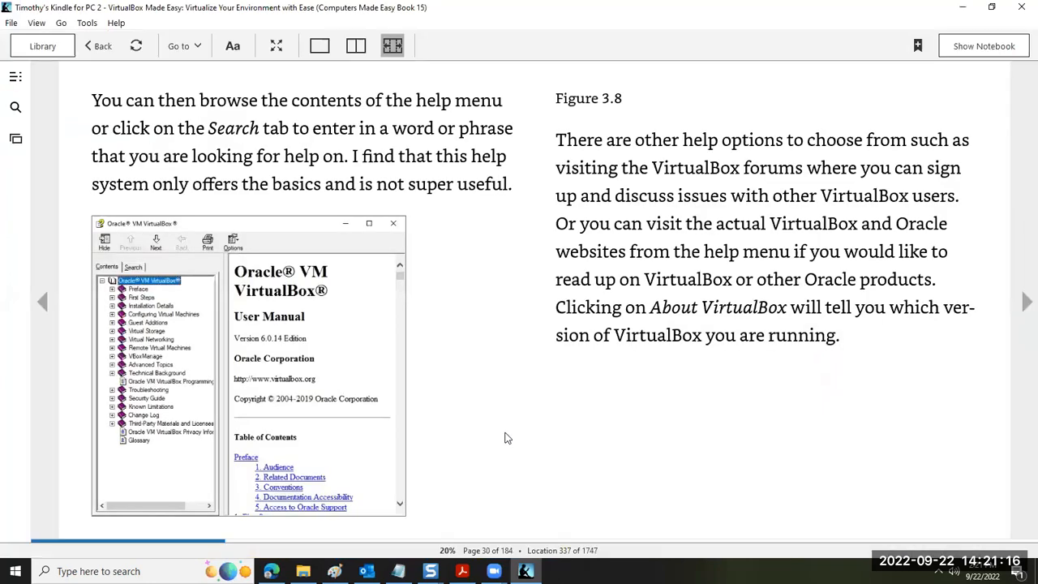
pyautogui.click(16, 76)
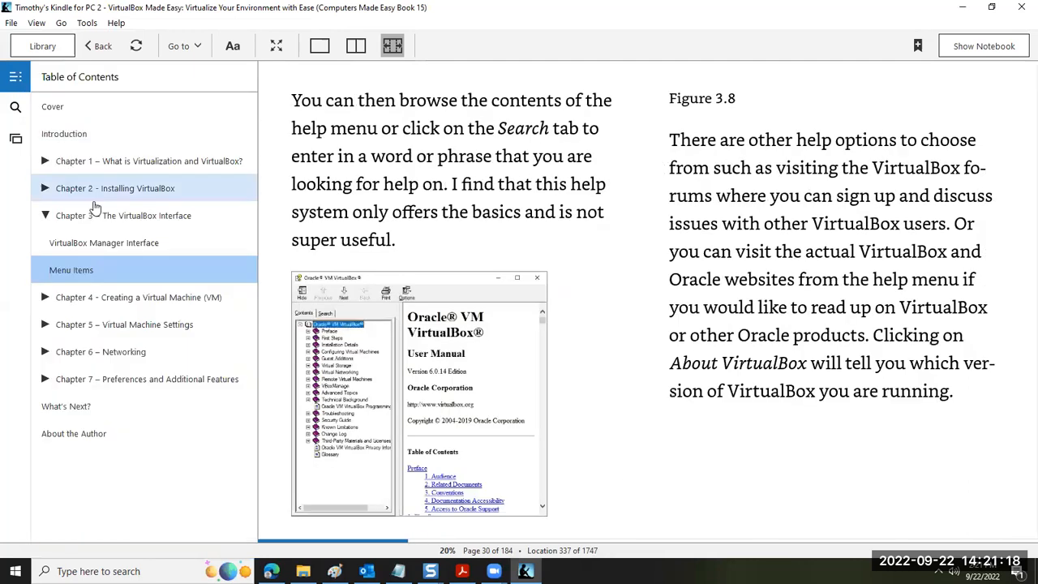
pyautogui.click(47, 302)
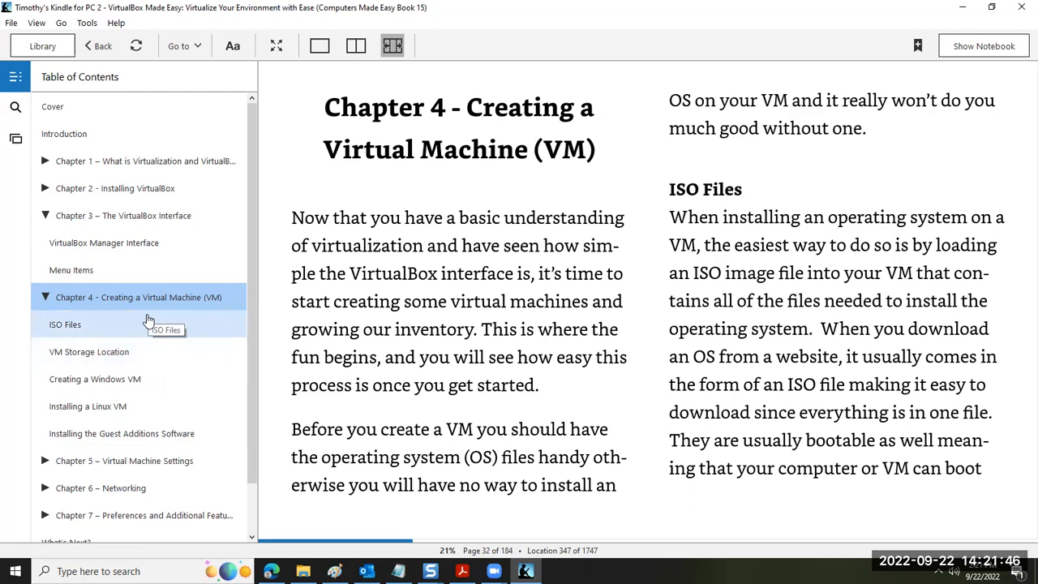
# Switch back to Blackboard, show the course menu and open the Module 1: Virtual Machine Basics content under M1: VM Essentials, Setup
pyautogui.hotkey('alt', 'Tab')
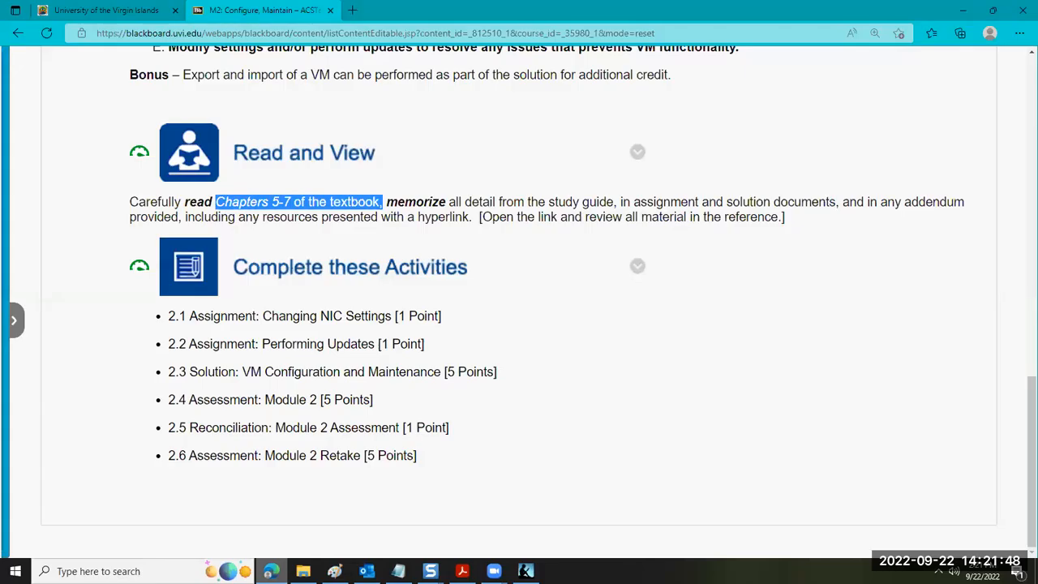
pyautogui.click(14, 323)
pyautogui.scroll(4, 85, 343)
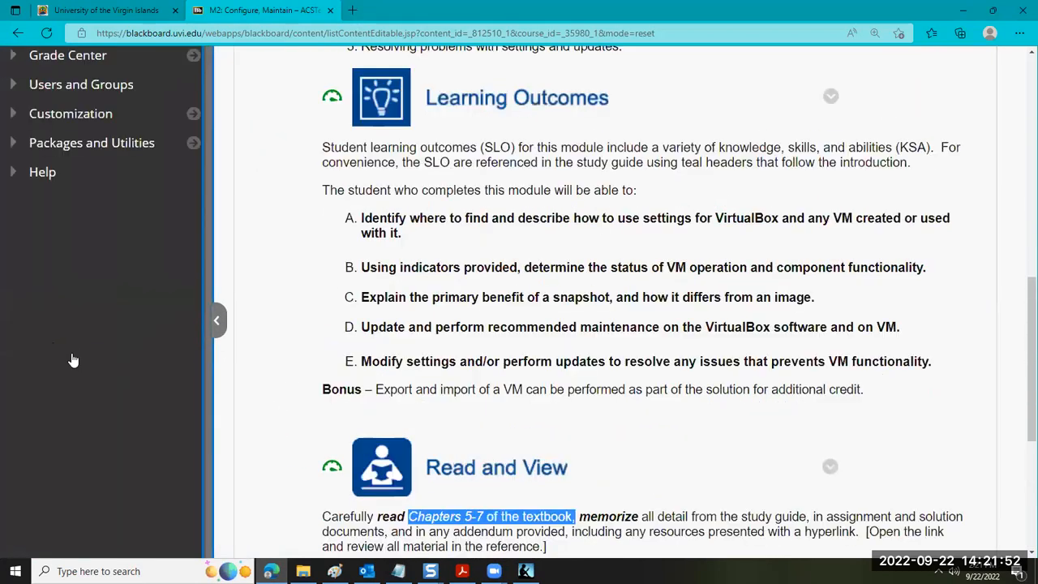
pyautogui.scroll(8, 73, 359)
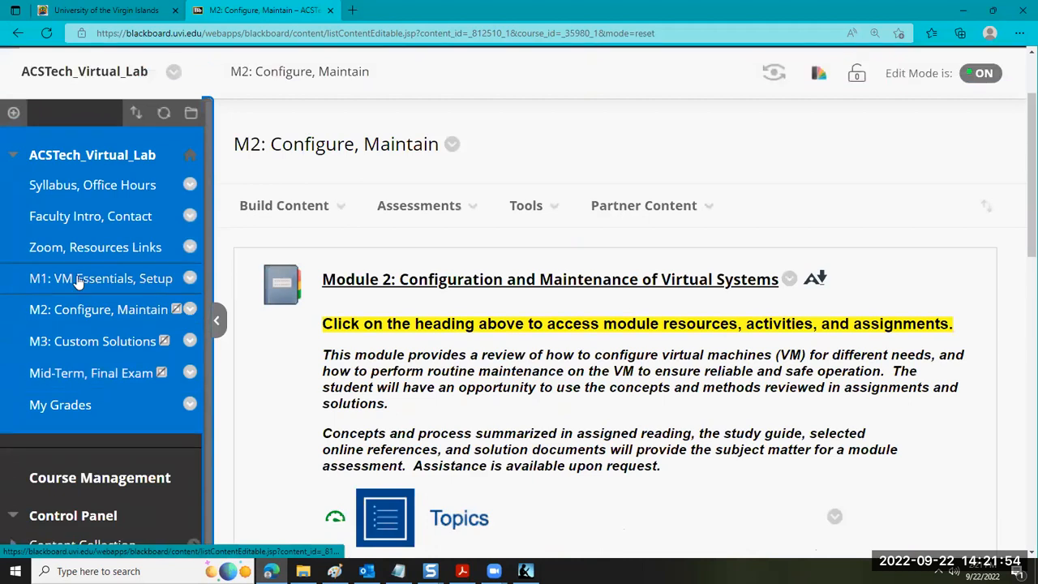
pyautogui.click(79, 280)
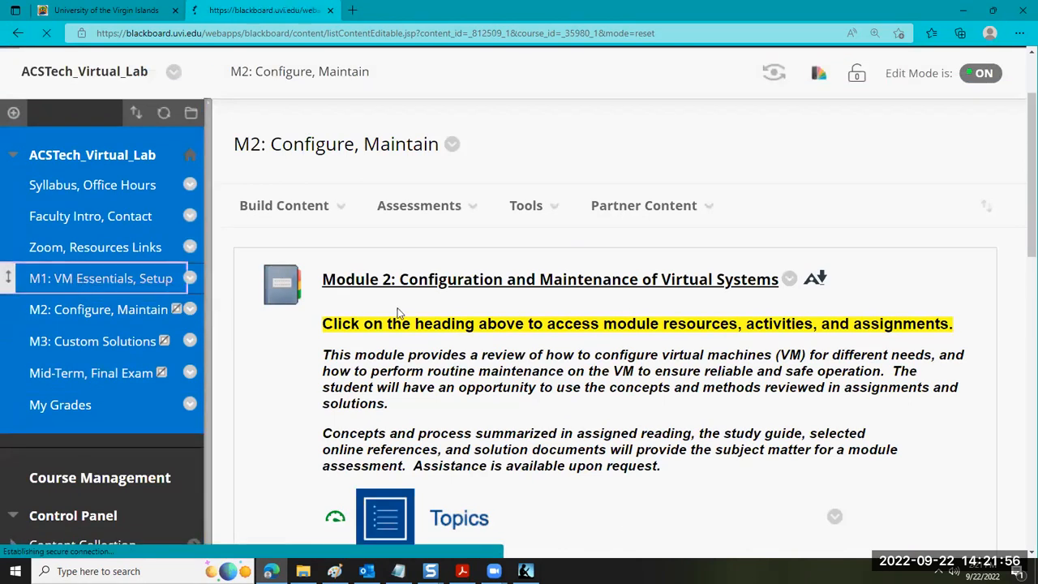
pyautogui.scroll(-3, 406, 317)
pyautogui.click(466, 166)
# Review the Module 1 assignments down to 1.4 Solution: VM Initial Setup, highlighting "Standard Edition" in its description
pyautogui.scroll(-5, 564, 356)
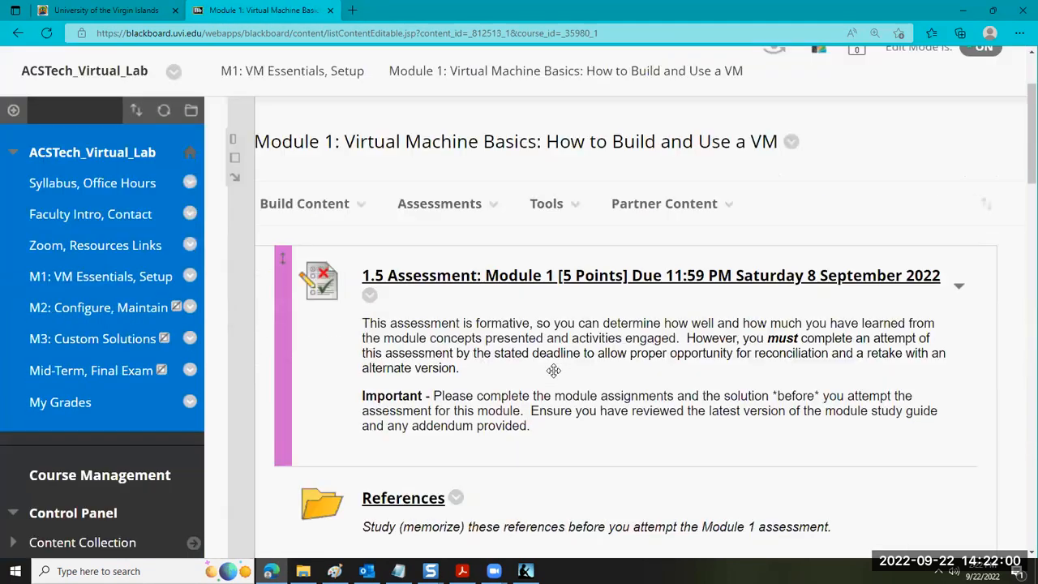
pyautogui.scroll(-5, 519, 359)
pyautogui.scroll(-9, 512, 360)
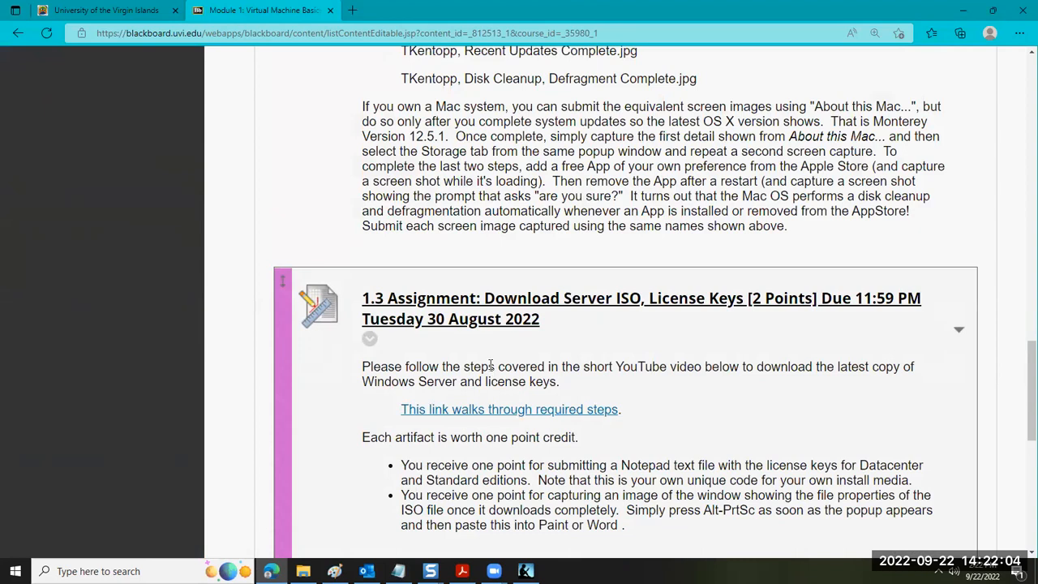
pyautogui.scroll(-1, 490, 365)
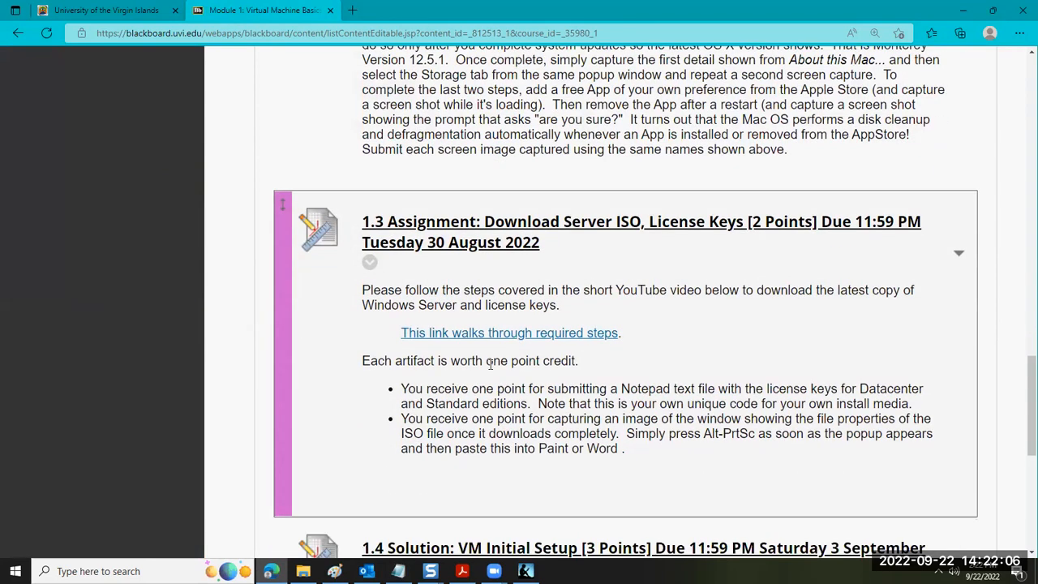
pyautogui.scroll(-4, 490, 364)
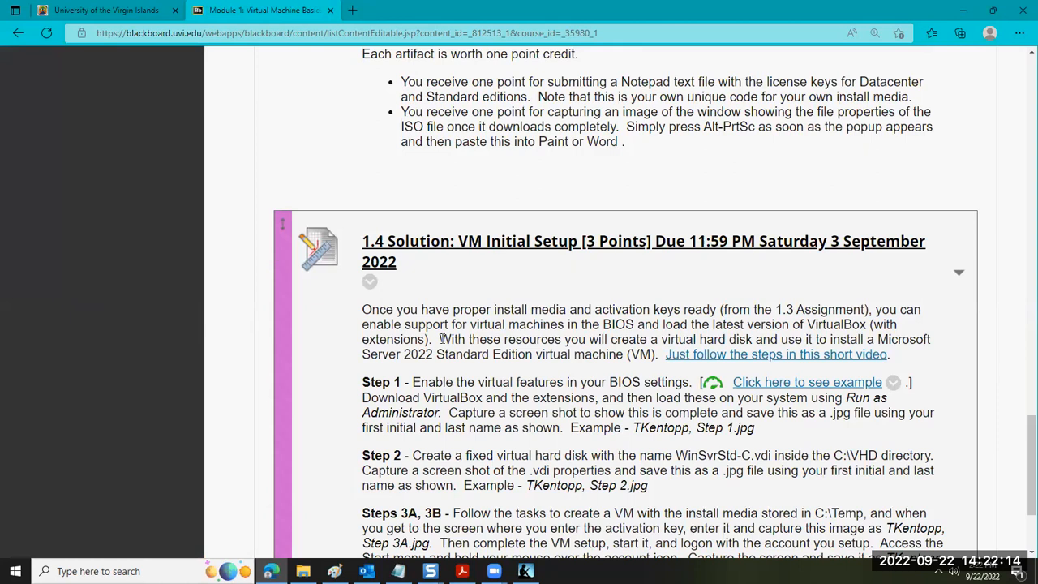
pyautogui.moveTo(438, 357); pyautogui.dragTo(531, 362)
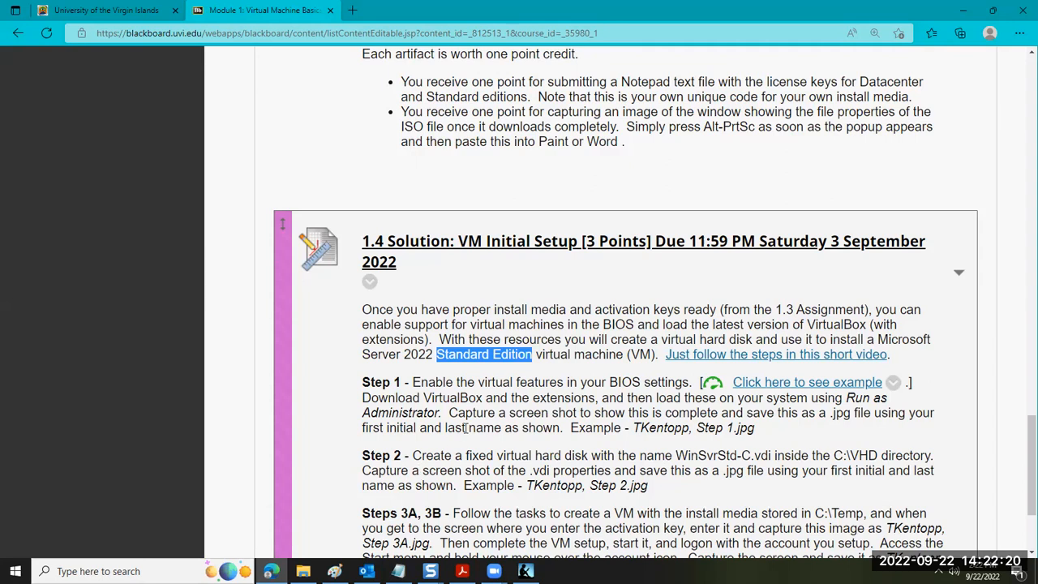
pyautogui.scroll(-2, 460, 402)
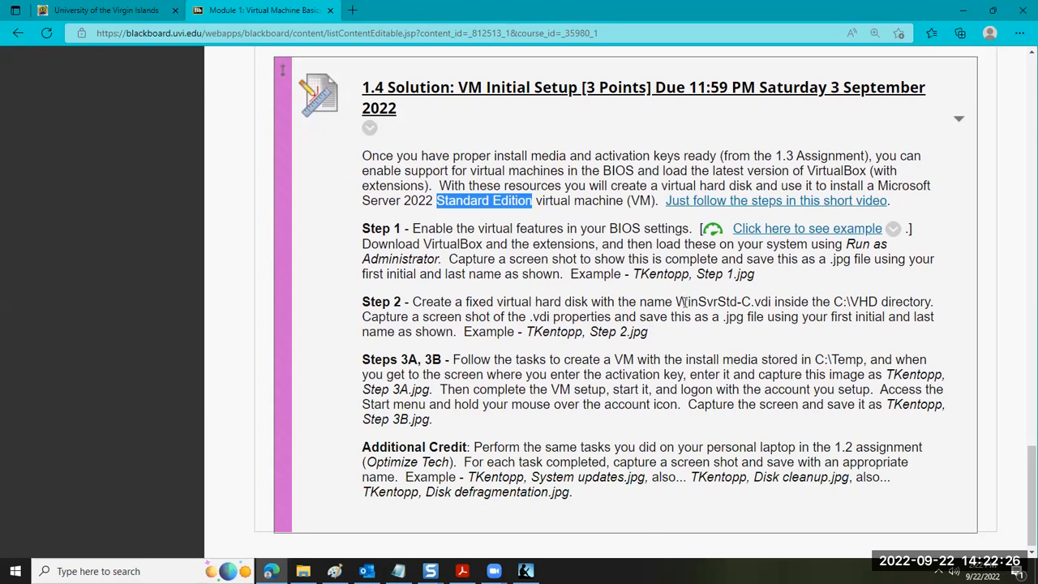
# Highlight the disk name "WinSvrStd-C" in Step 2 of the 1.4 Solution and go back to the 1.3 Assignment instructions
pyautogui.moveTo(676, 302); pyautogui.dragTo(752, 302)
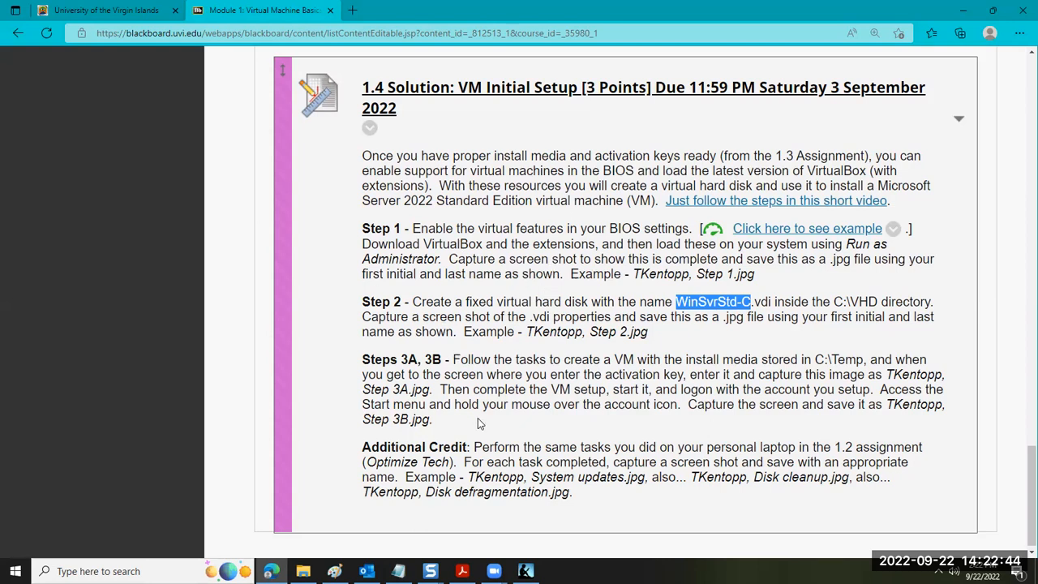
pyautogui.scroll(5, 478, 421)
pyautogui.scroll(1, 467, 426)
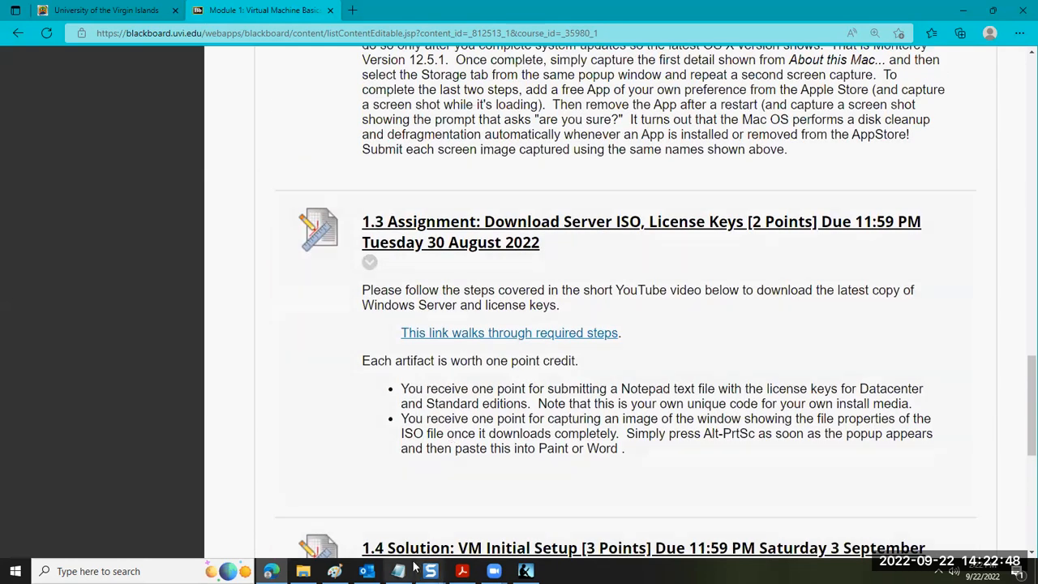
pyautogui.moveTo(334, 571)
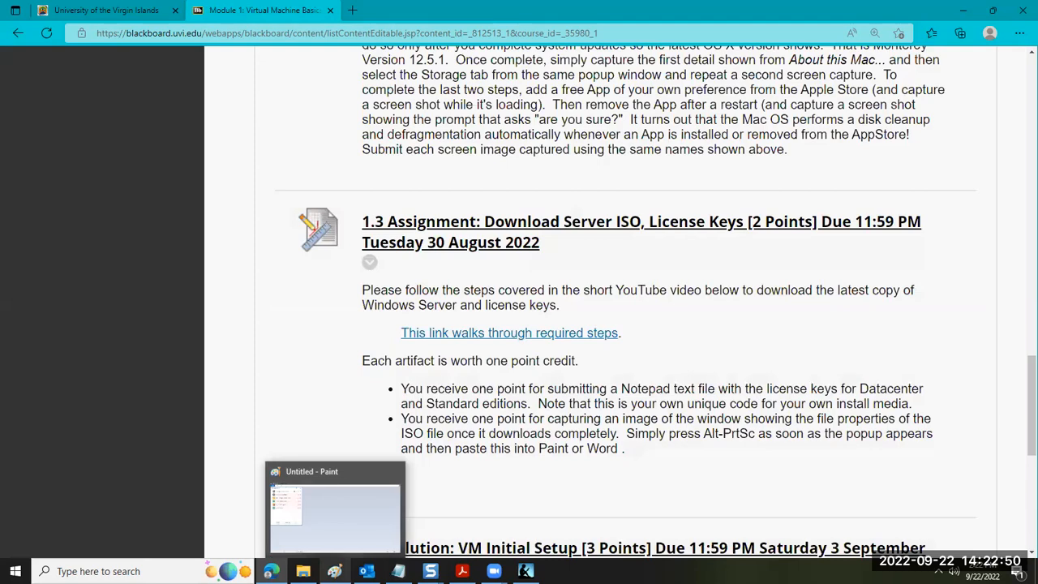
# Open Module 2: Configuration and Maintenance of Virtual Systems under M2: Configure, Maintain and view its References and Resources folders
pyautogui.scroll(15, 519, 353)
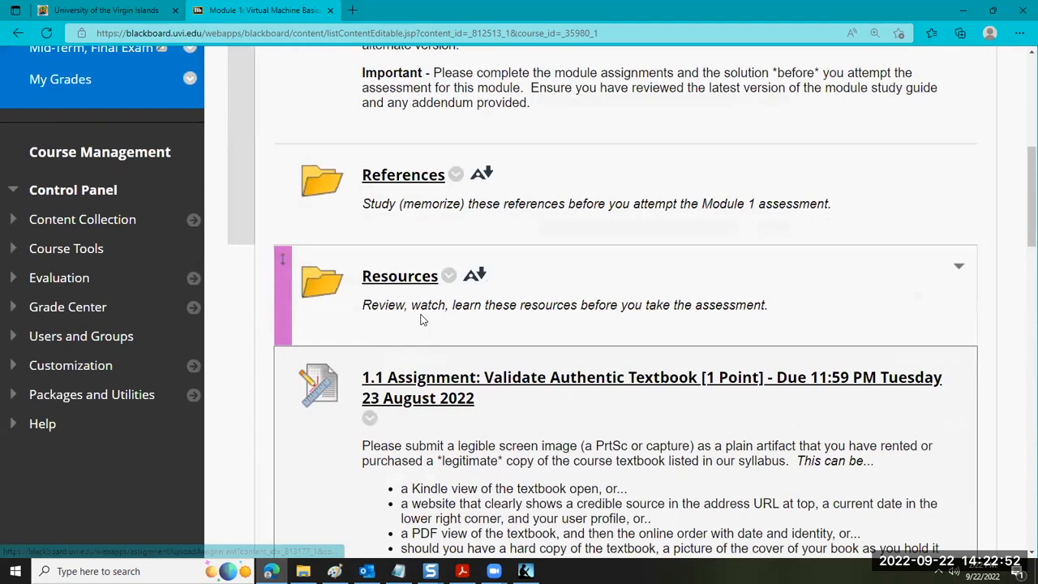
pyautogui.scroll(3, 88, 270)
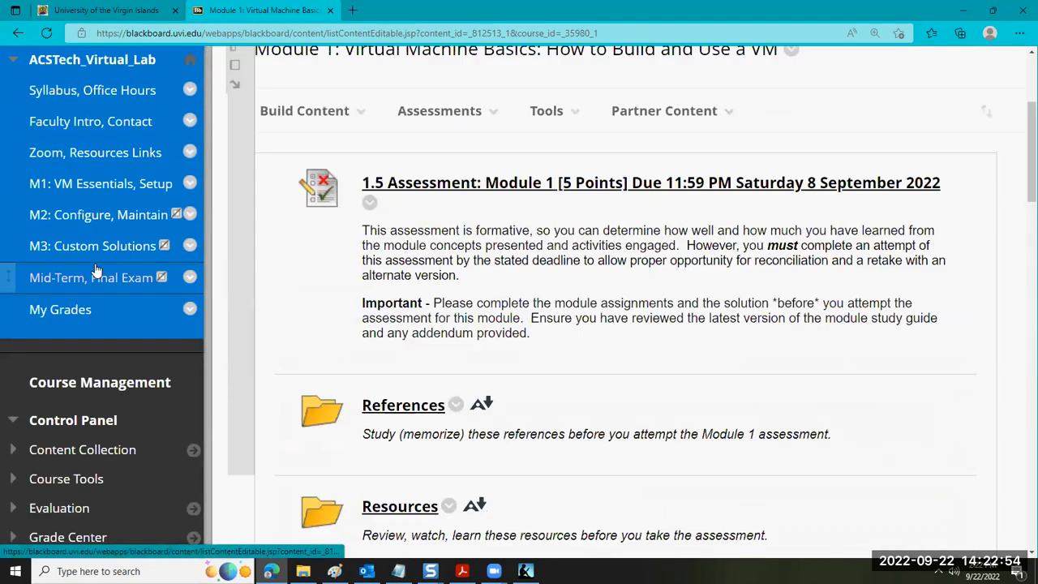
pyautogui.click(97, 220)
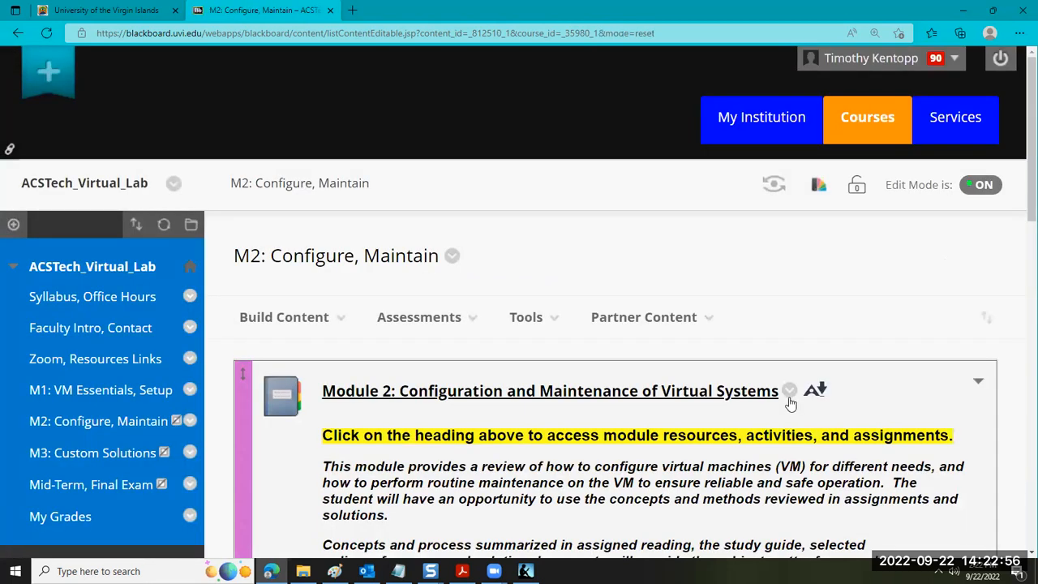
pyautogui.click(477, 390)
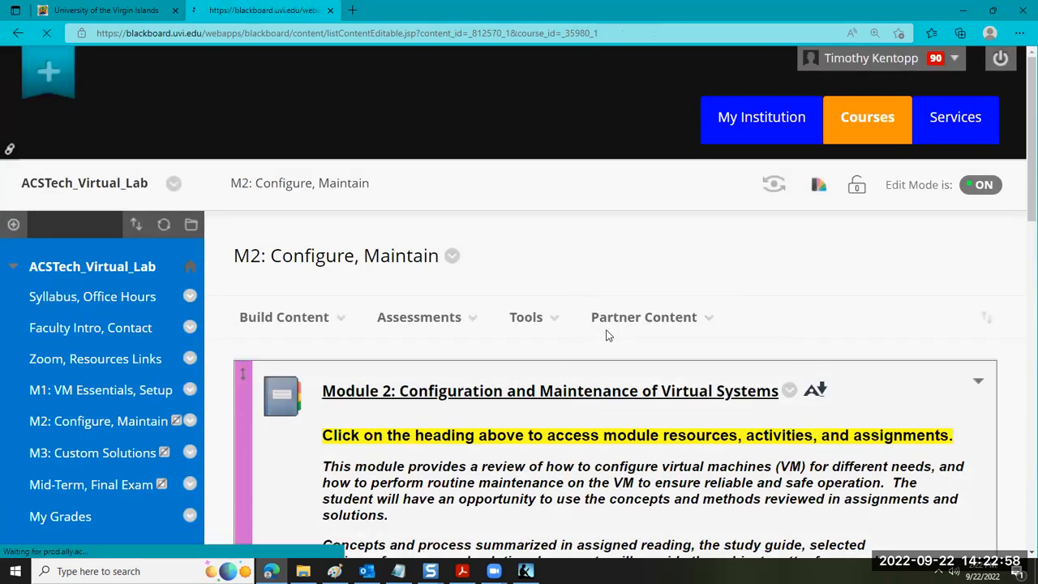
pyautogui.scroll(-5, 600, 308)
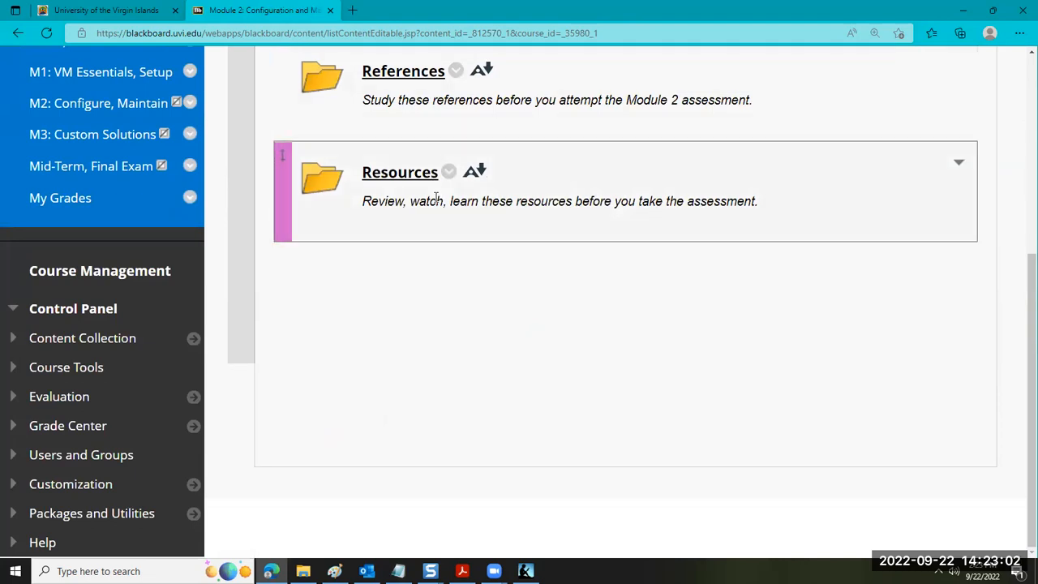
# Return to the M2: Configure, Maintain overview and review its learning outcomes, assigned reading and list of activities
pyautogui.scroll(5, 435, 199)
pyautogui.click(247, 173)
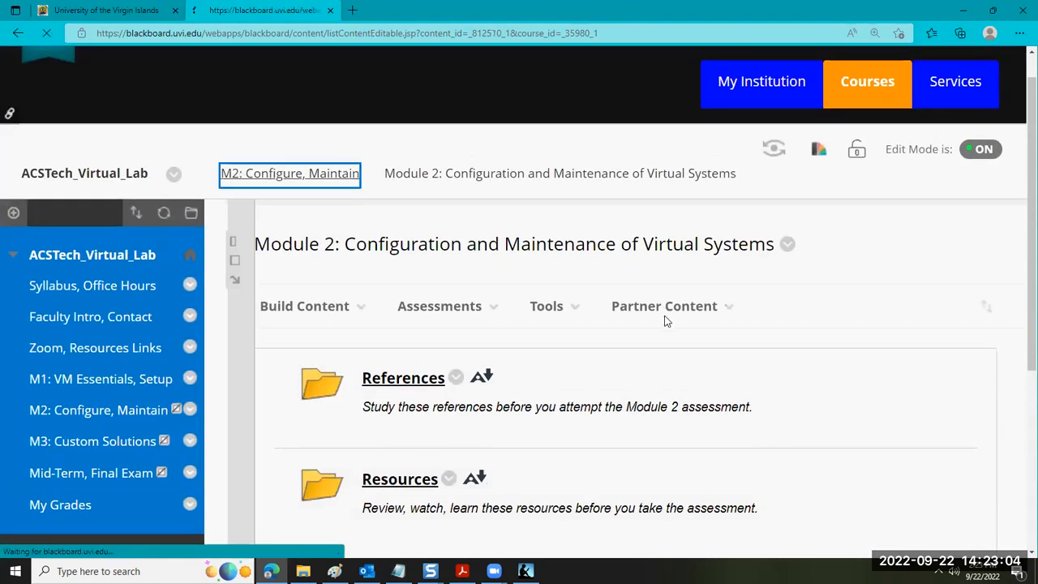
pyautogui.scroll(-15, 568, 325)
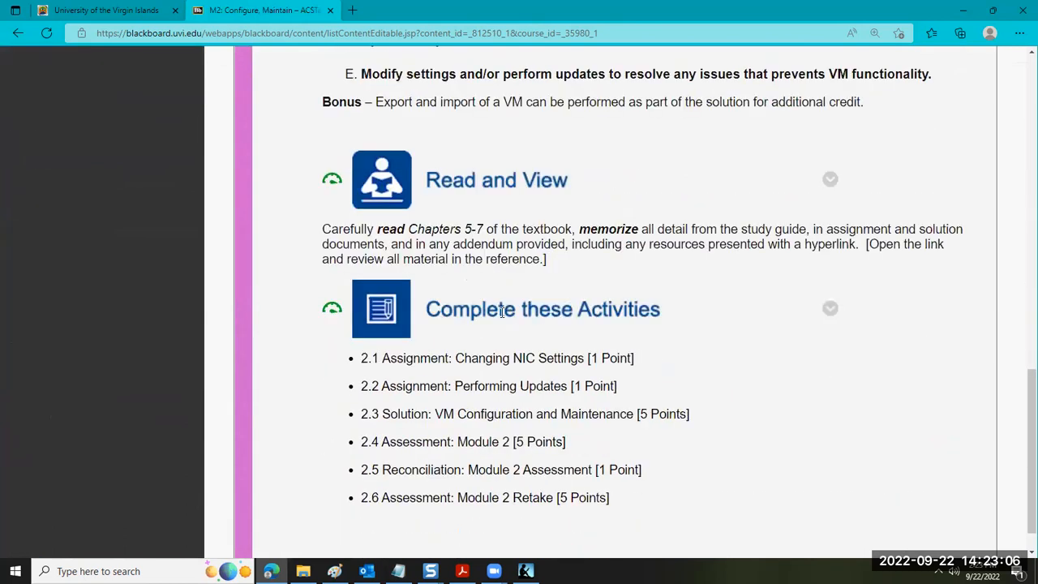
pyautogui.scroll(-1, 501, 313)
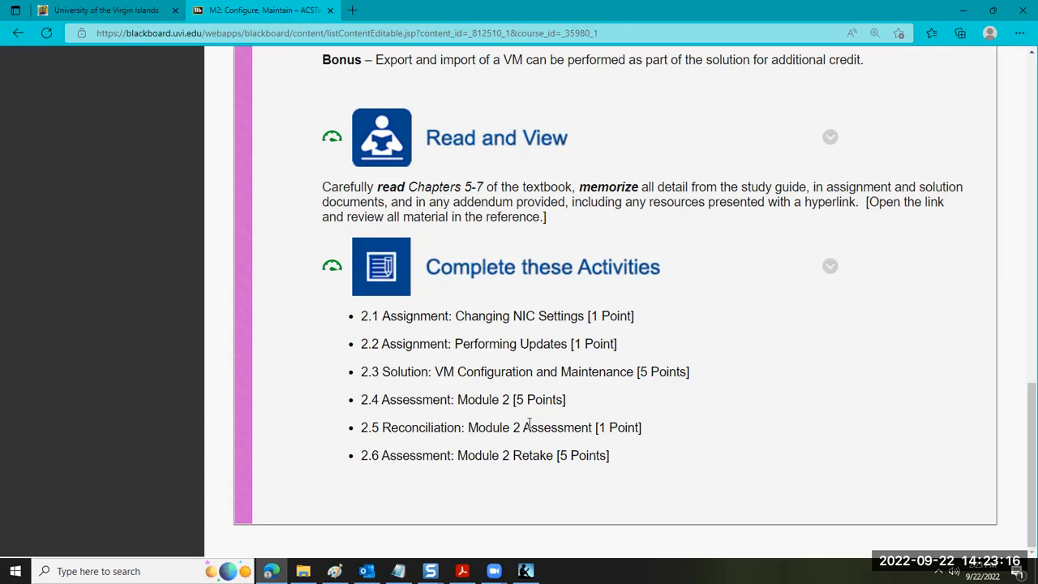
pyautogui.scroll(3, 683, 349)
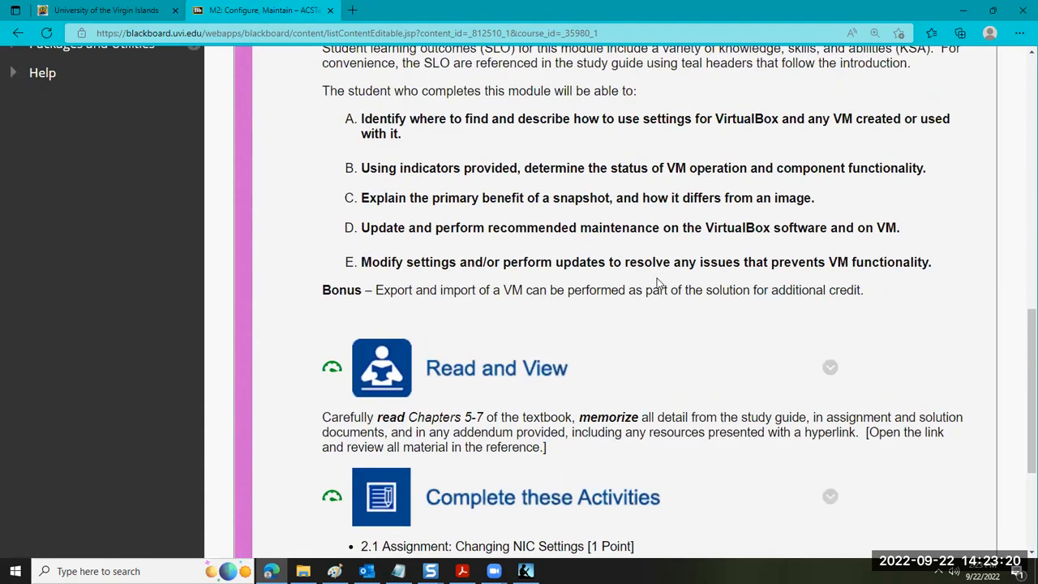
pyautogui.scroll(-3, 657, 287)
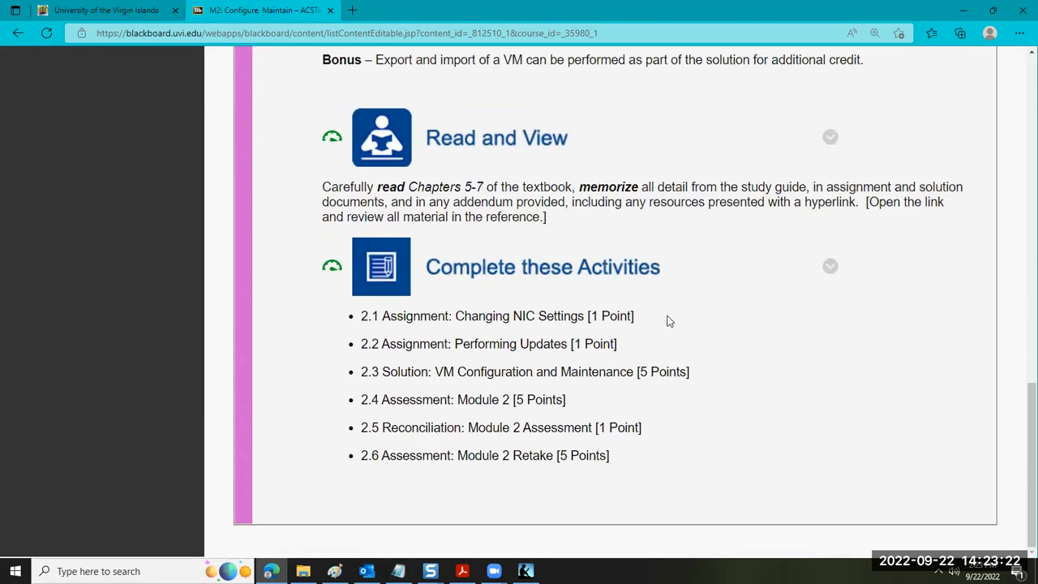
# Switch to Kindle and show Chapter 6 – Networking, followed by Chapter 7 – Preferences and Additional Features
pyautogui.click(525, 570)
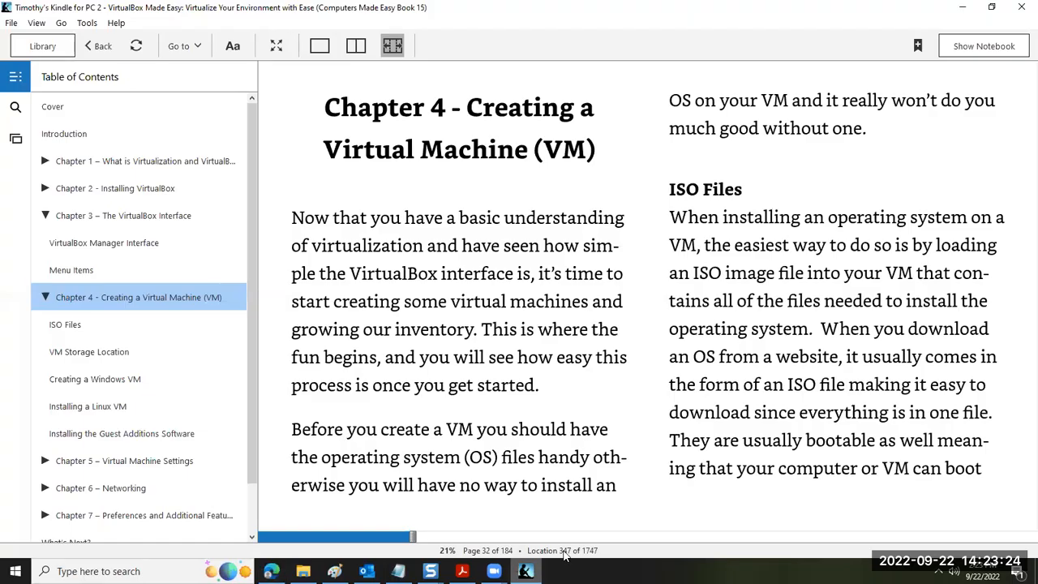
pyautogui.scroll(-2, 38, 444)
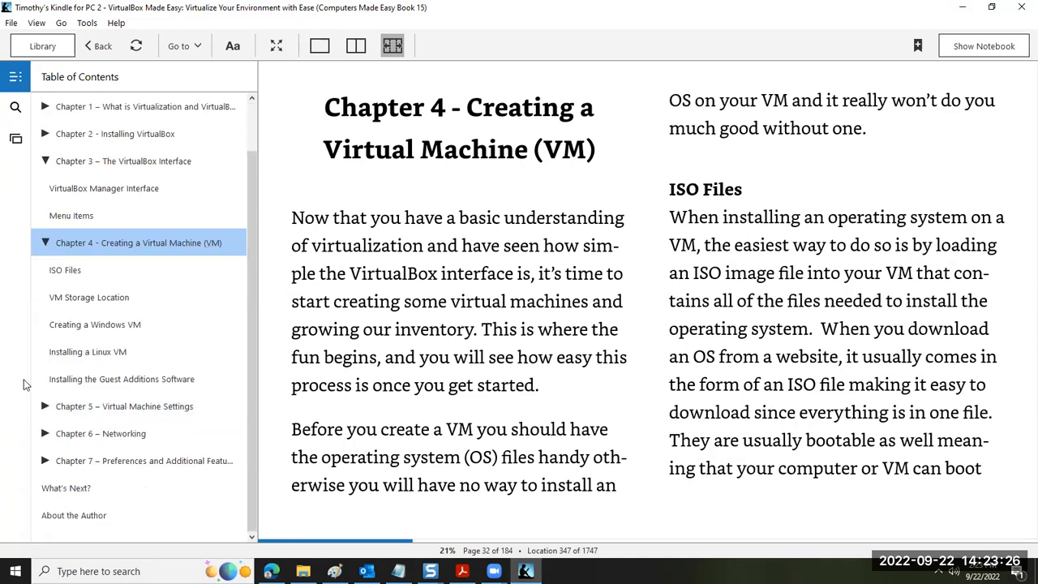
pyautogui.click(39, 431)
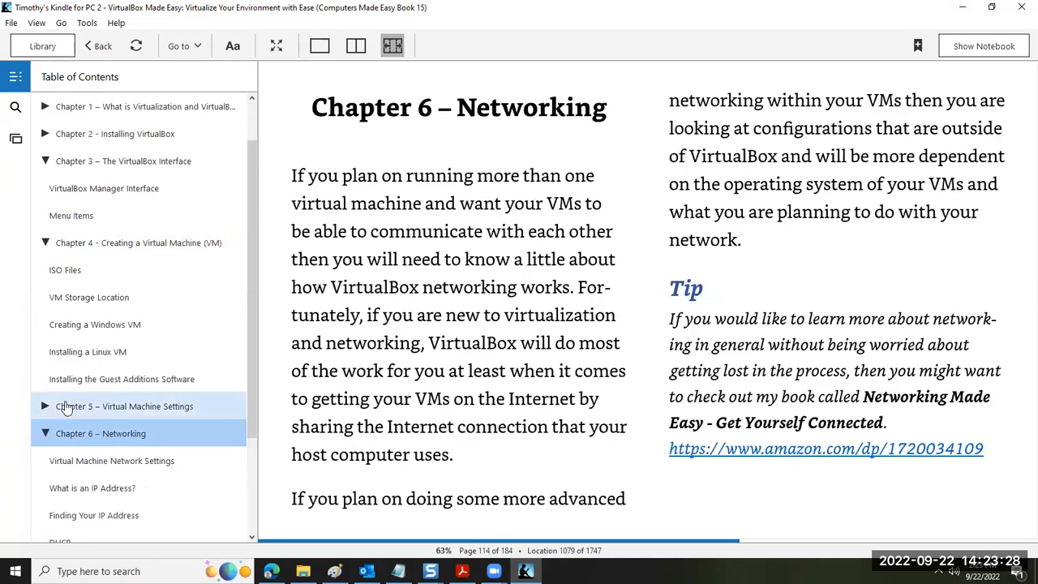
pyautogui.scroll(-3, 65, 398)
pyautogui.scroll(-2, 65, 392)
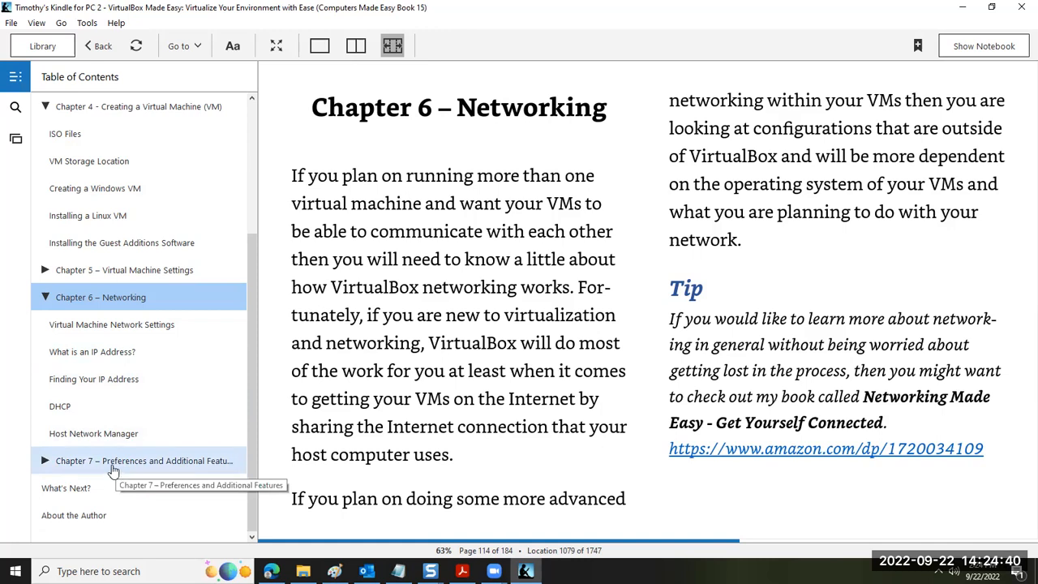
pyautogui.click(73, 468)
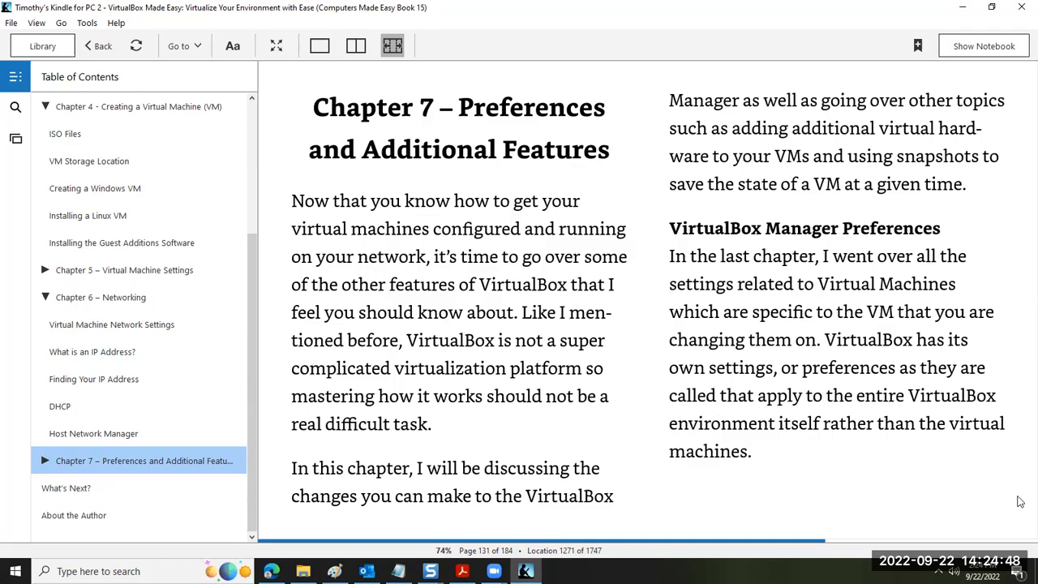
# Show the desktop, launch Oracle VM VirtualBox and look over the manager's file commands
pyautogui.click(1036, 577)
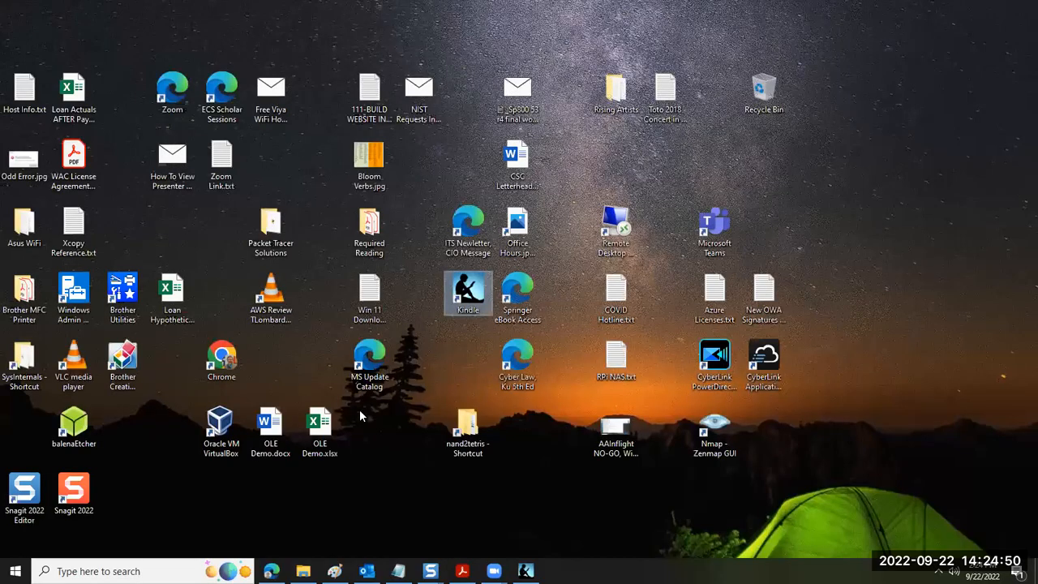
pyautogui.doubleClick(229, 436)
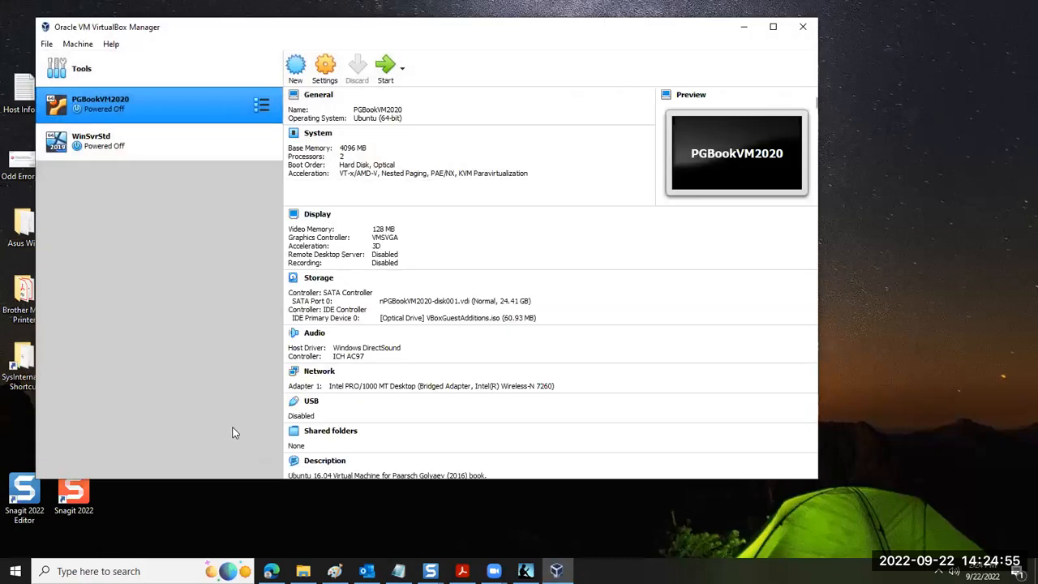
pyautogui.click(47, 45)
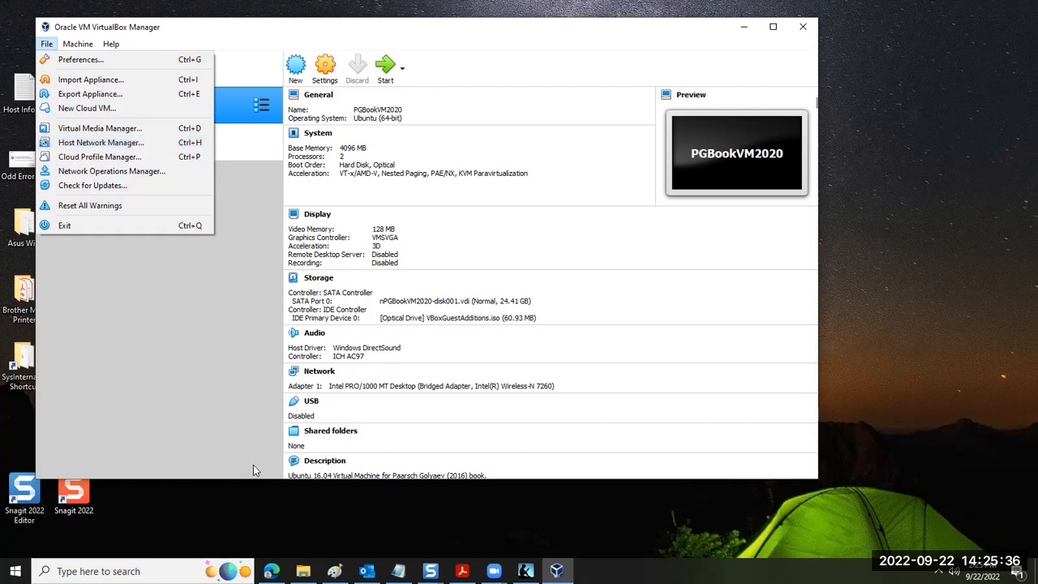
pyautogui.click(248, 361)
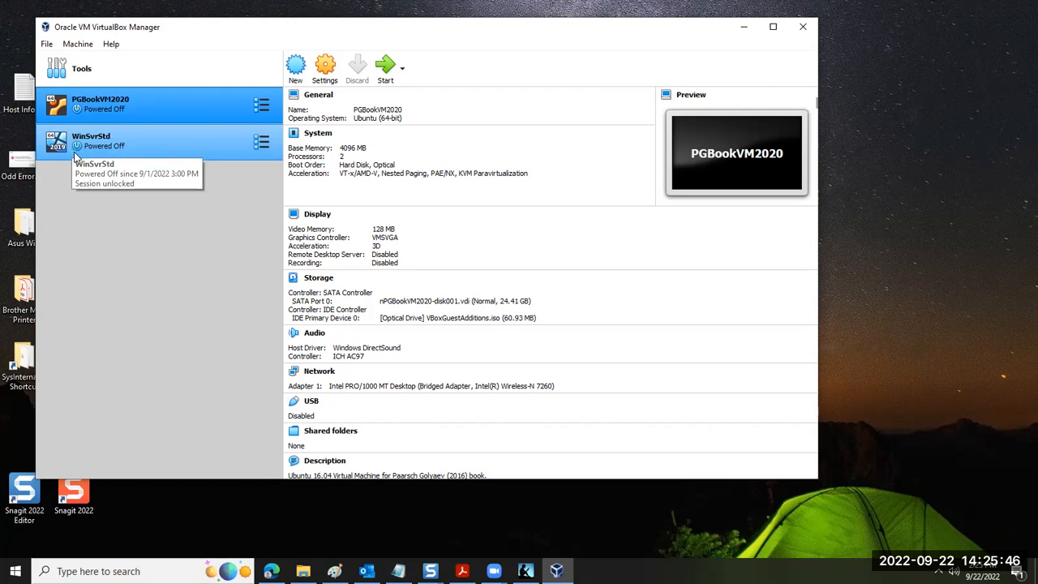
# Check the installed VirtualBox version in the About window and close it
pyautogui.click(111, 44)
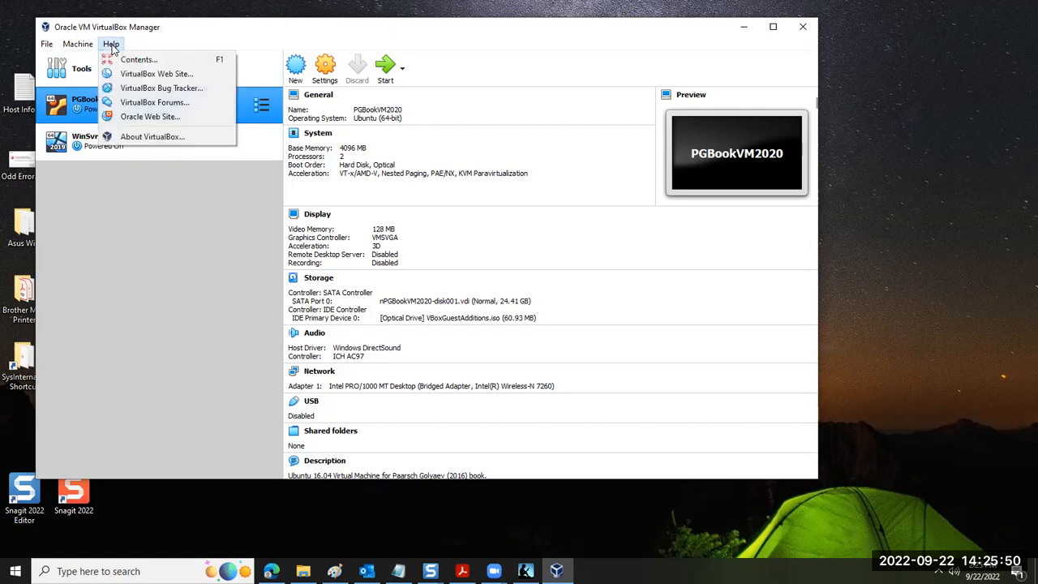
pyautogui.click(137, 133)
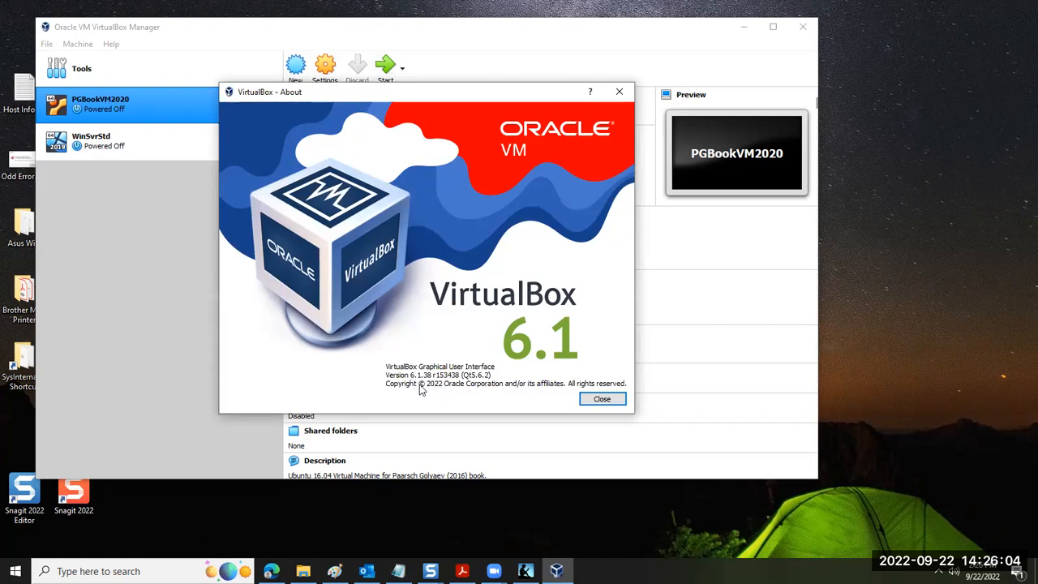
pyautogui.click(601, 399)
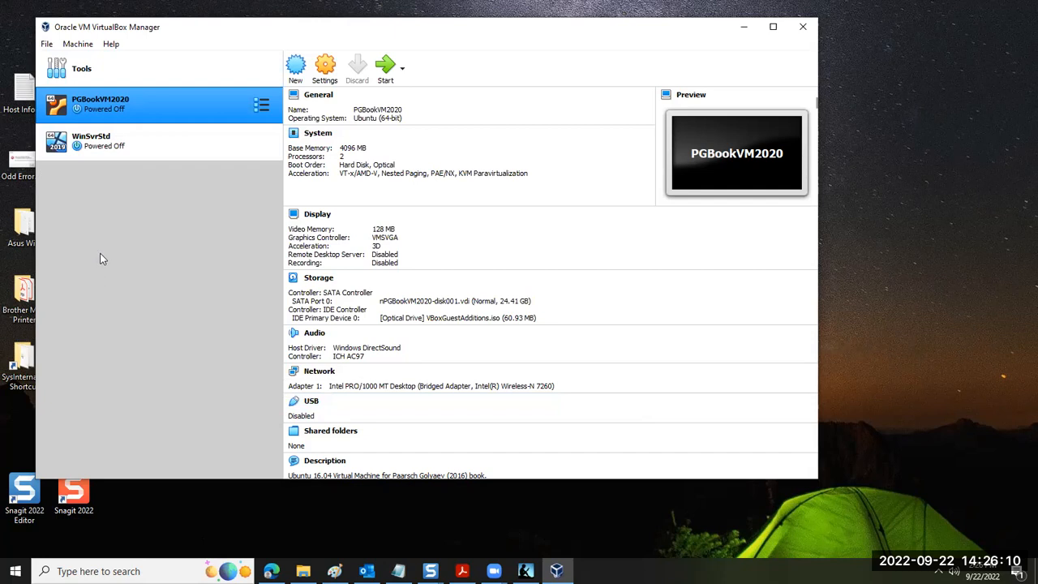
# Show where VirtualBox Manager offers Check for Updates without running it, and point out the listed virtual machines
pyautogui.click(47, 43)
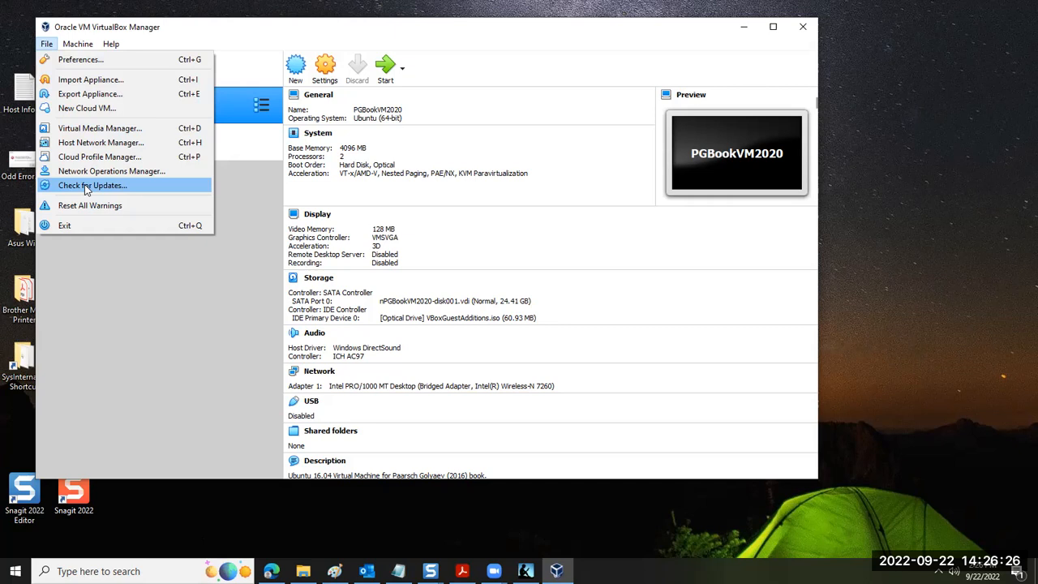
pyautogui.click(134, 309)
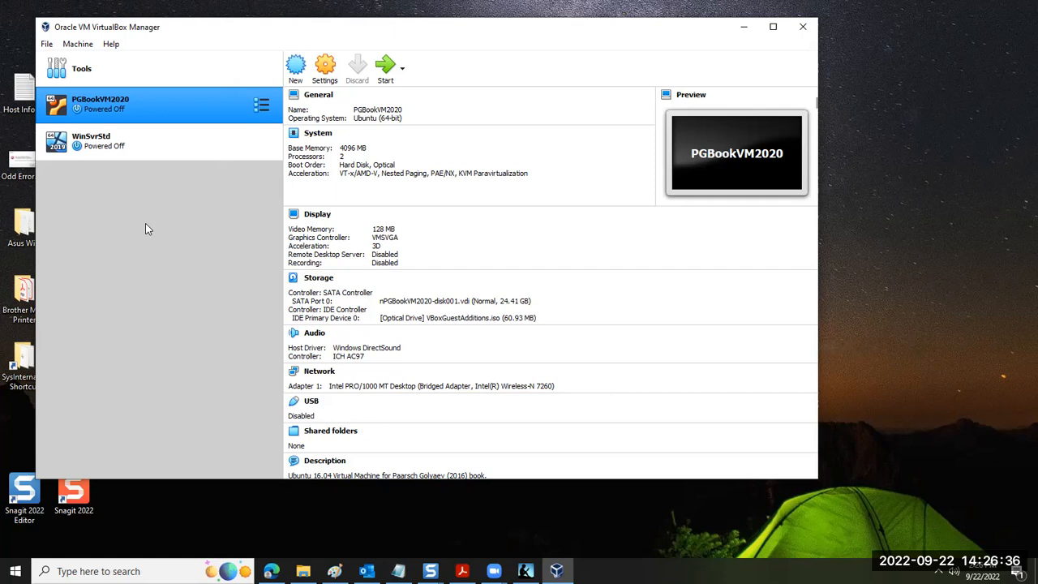
pyautogui.keyDown('ctrl'); pyautogui.click(162, 142); pyautogui.keyUp('ctrl')
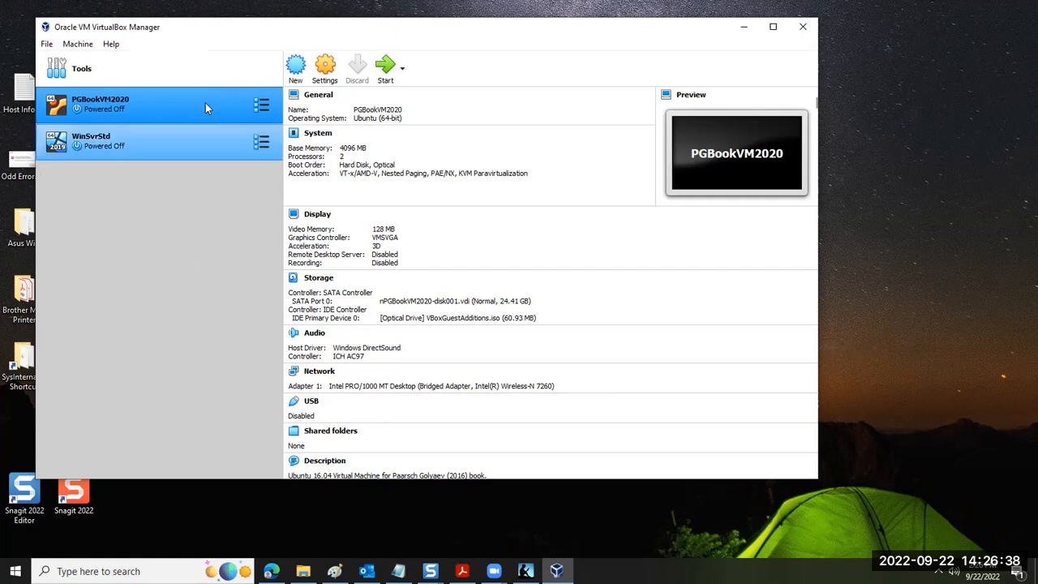
pyautogui.click(149, 221)
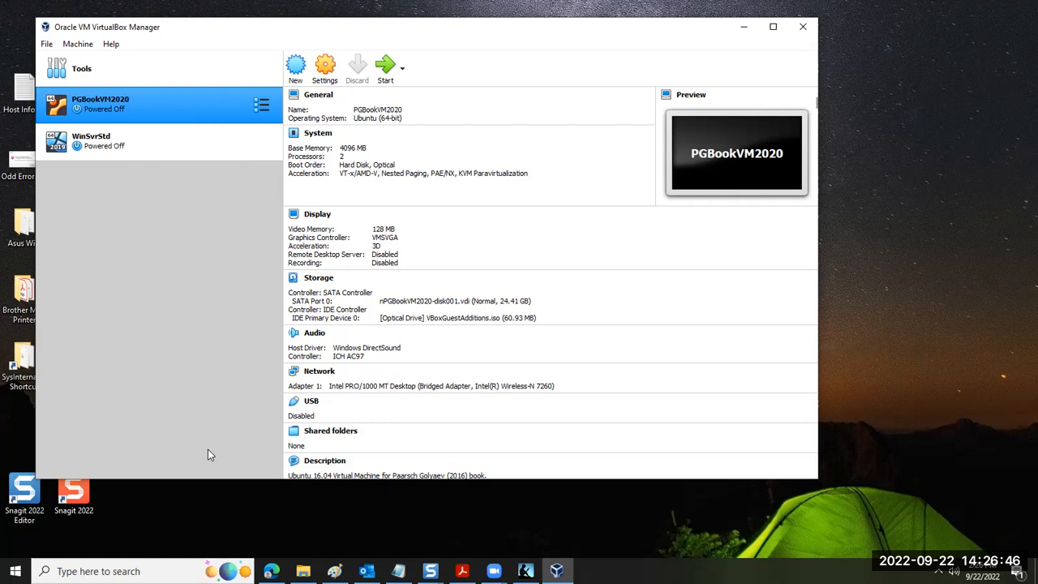
# Switch to Microsoft Edge, open virtualbox.org in a new tab and go to the VirtualBox 6.1 downloads page
pyautogui.click(271, 570)
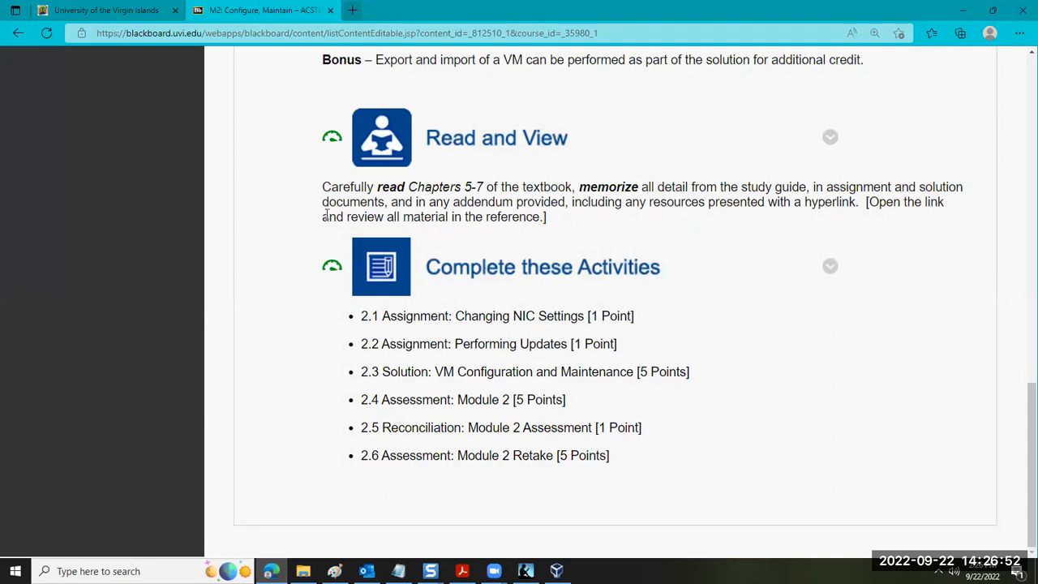
pyautogui.click(352, 9)
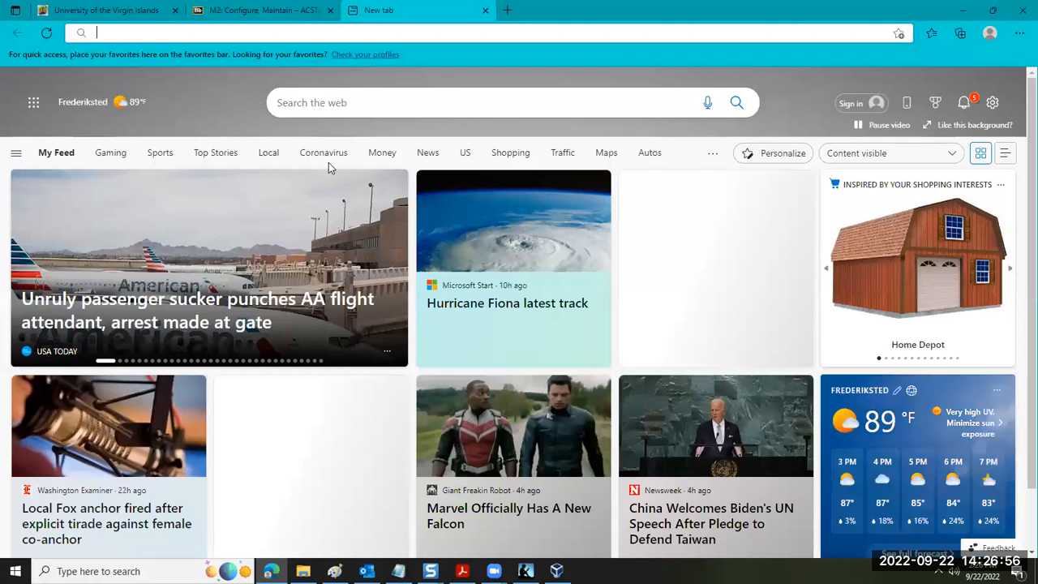
pyautogui.write('vietu')
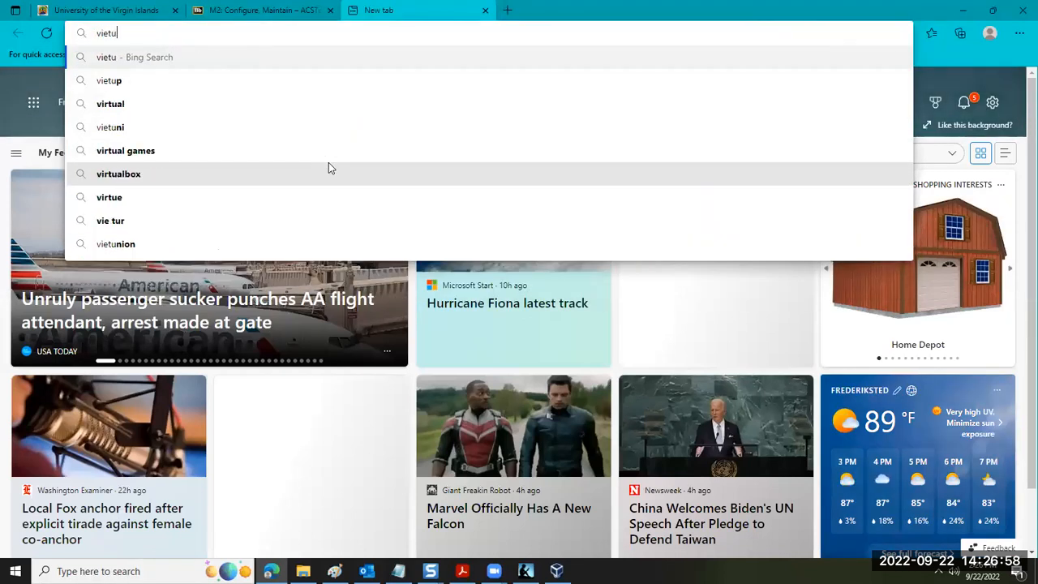
pyautogui.press('BackSpace')
pyautogui.press('BackSpace')
pyautogui.press('BackSpace')
pyautogui.write('r')
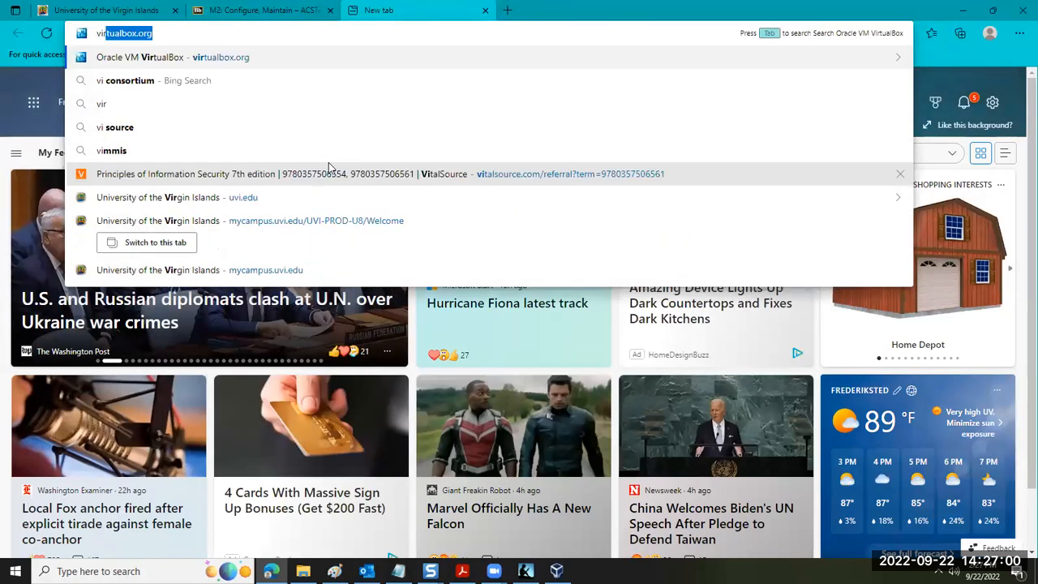
pyautogui.write('tual')
pyautogui.press('Return')
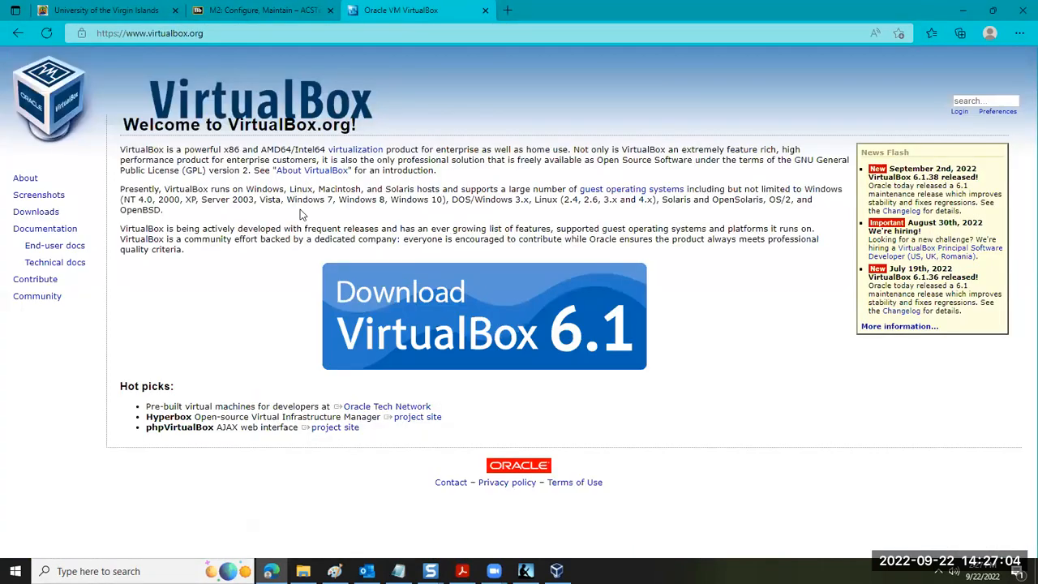
pyautogui.click(429, 337)
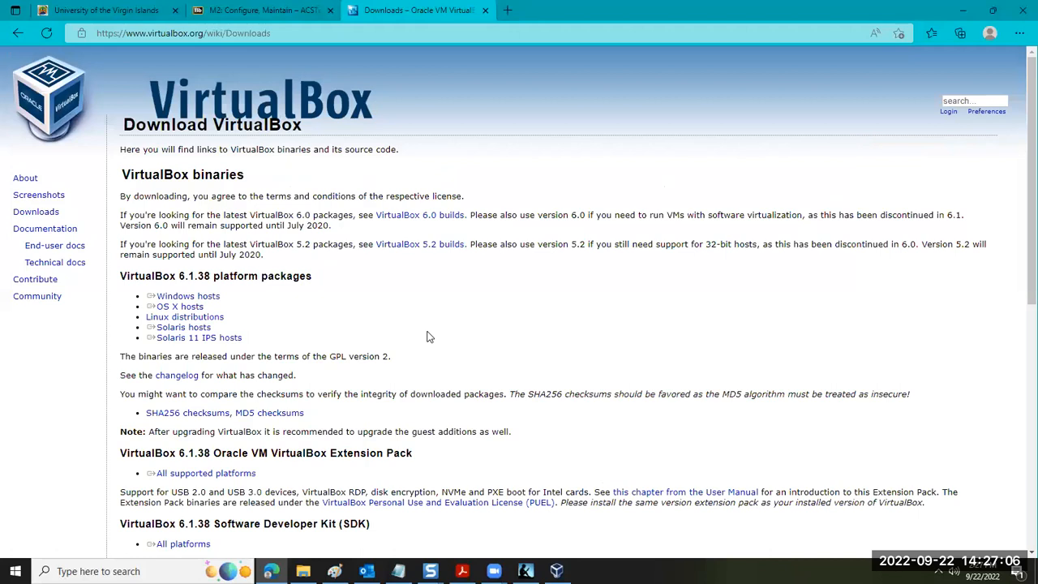
# Review the VirtualBox 6.1.38 platform packages and the Extension Pack download for all supported platforms
pyautogui.scroll(-3, 245, 302)
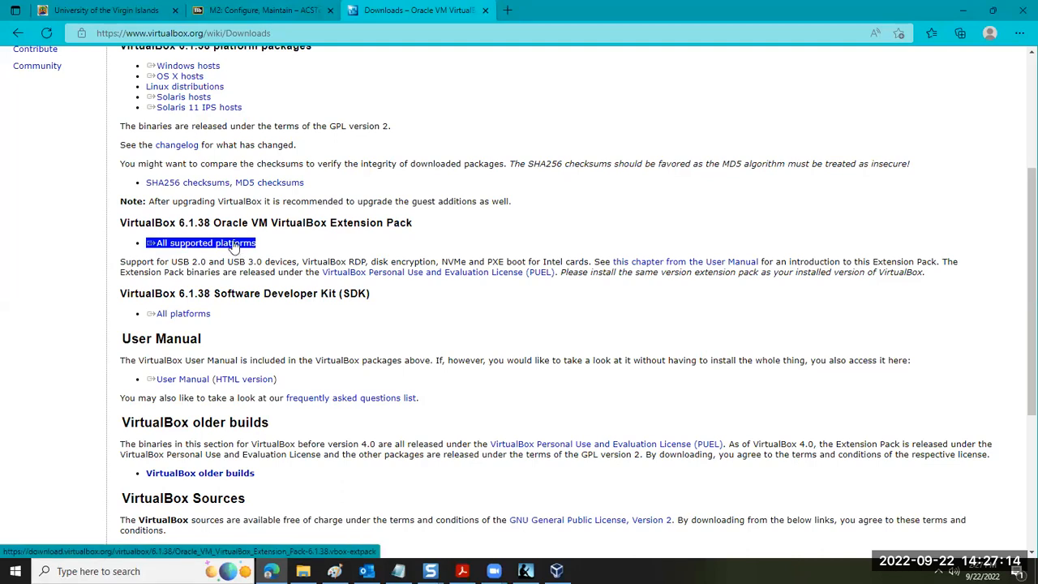
pyautogui.scroll(1, 251, 195)
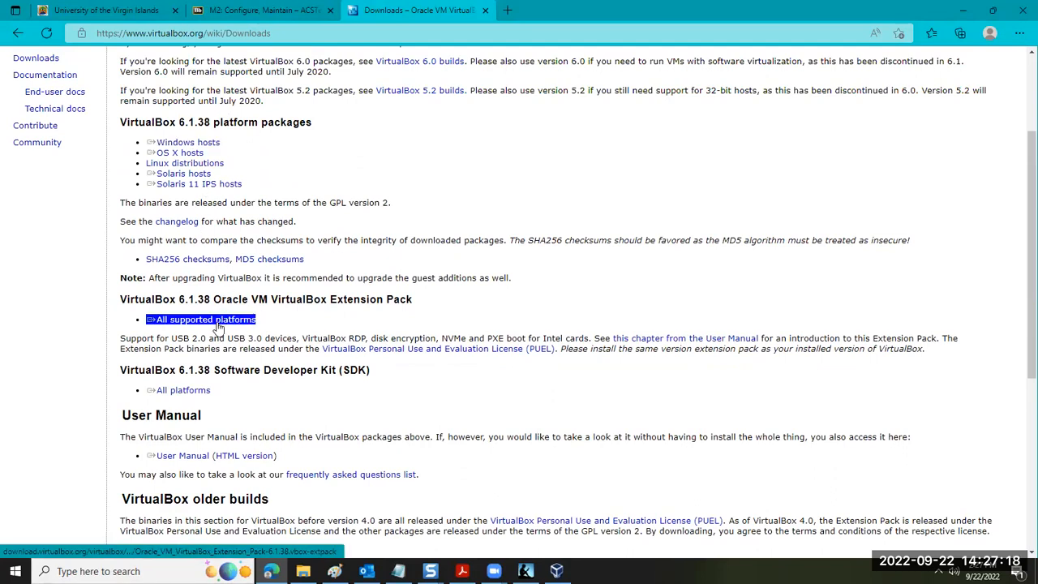
pyautogui.scroll(-2, 285, 310)
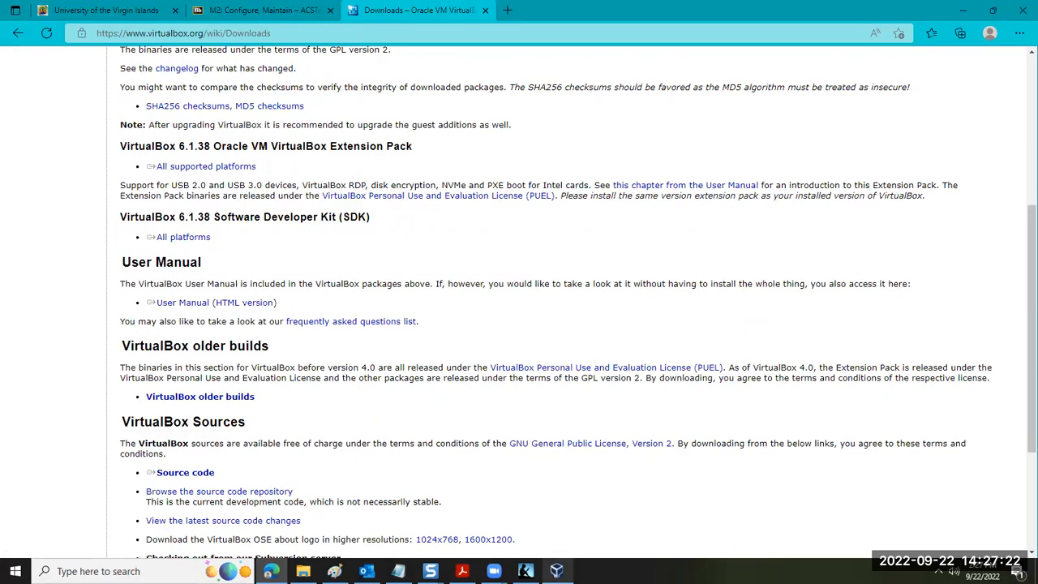
# Switch to VirtualBox Manager, start the WinSvrStd machine with Detachable Start and accept Scale mode, suppressing that message in future
pyautogui.click(556, 570)
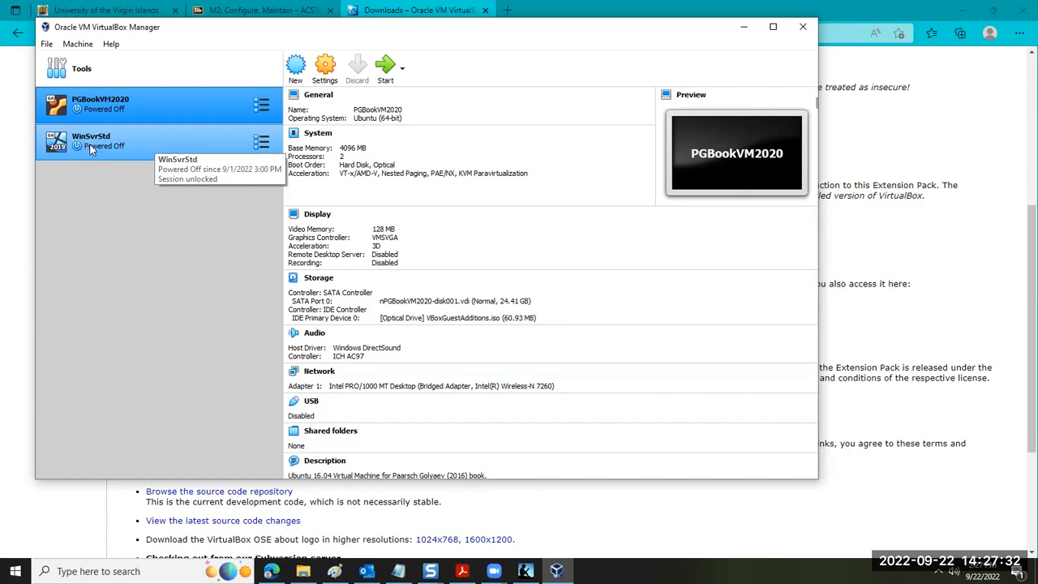
pyautogui.click(159, 144)
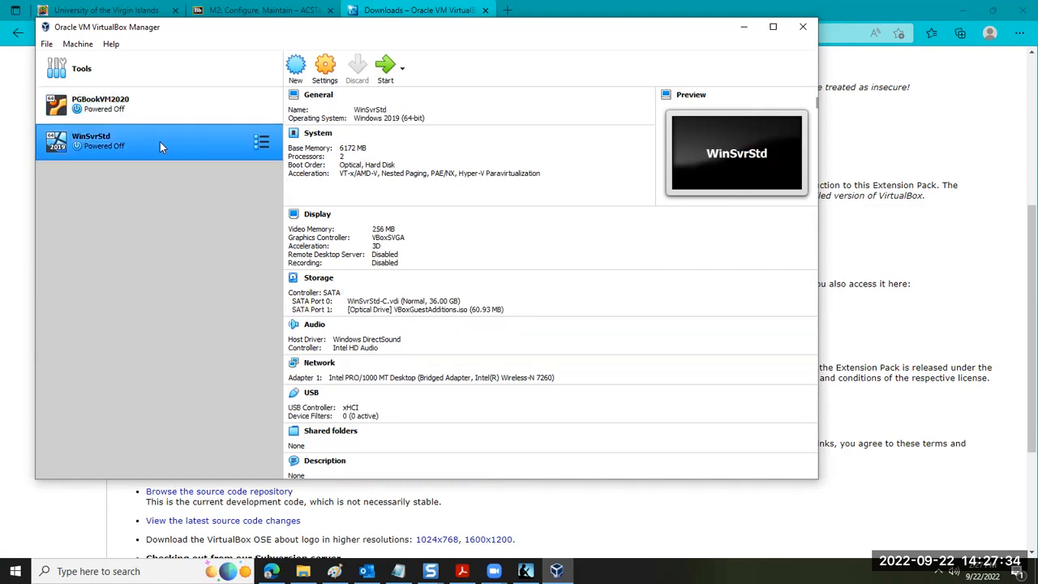
pyautogui.click(401, 70)
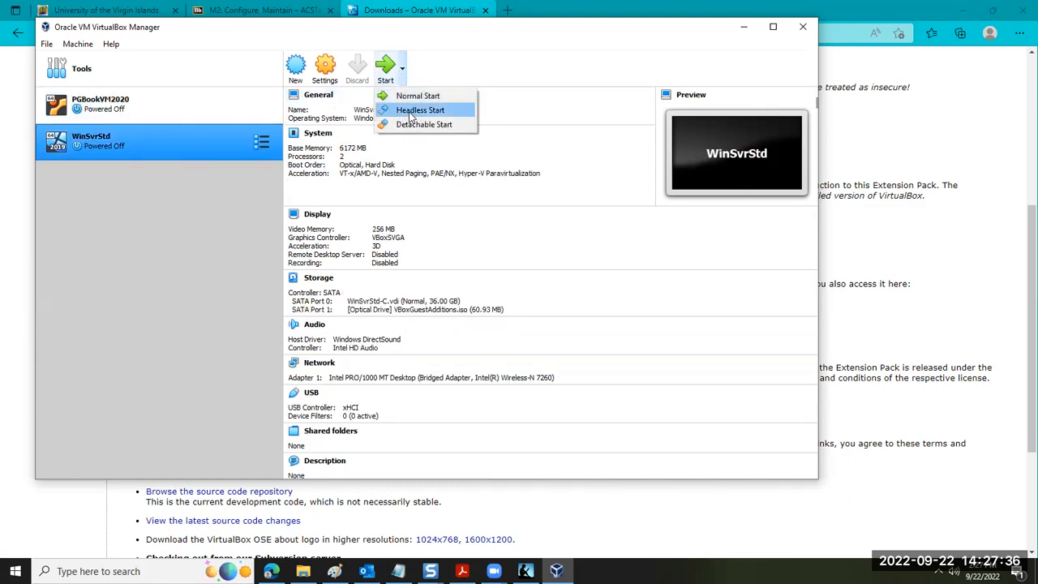
pyautogui.click(411, 126)
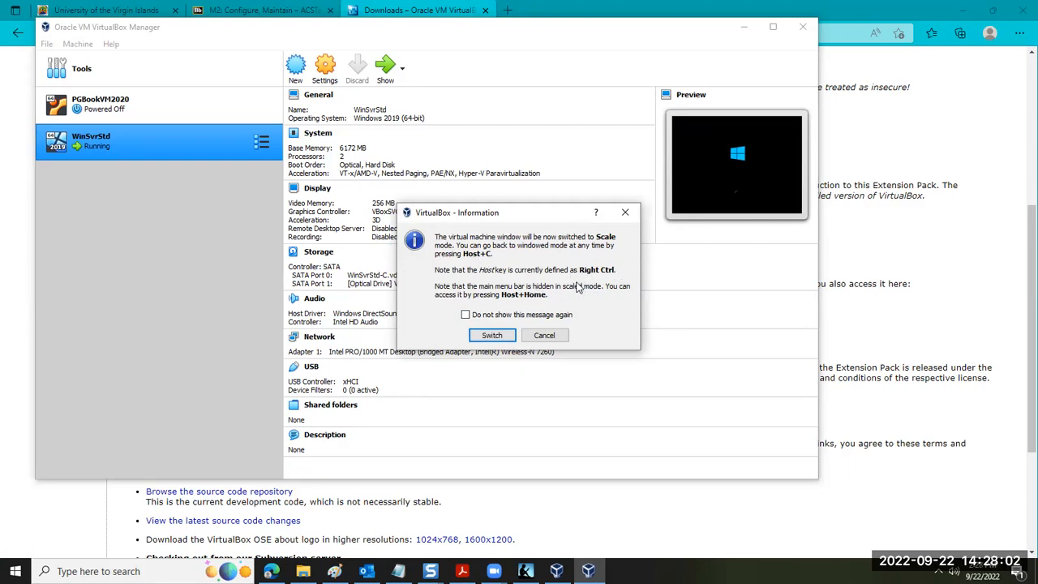
pyautogui.click(474, 317)
pyautogui.click(491, 335)
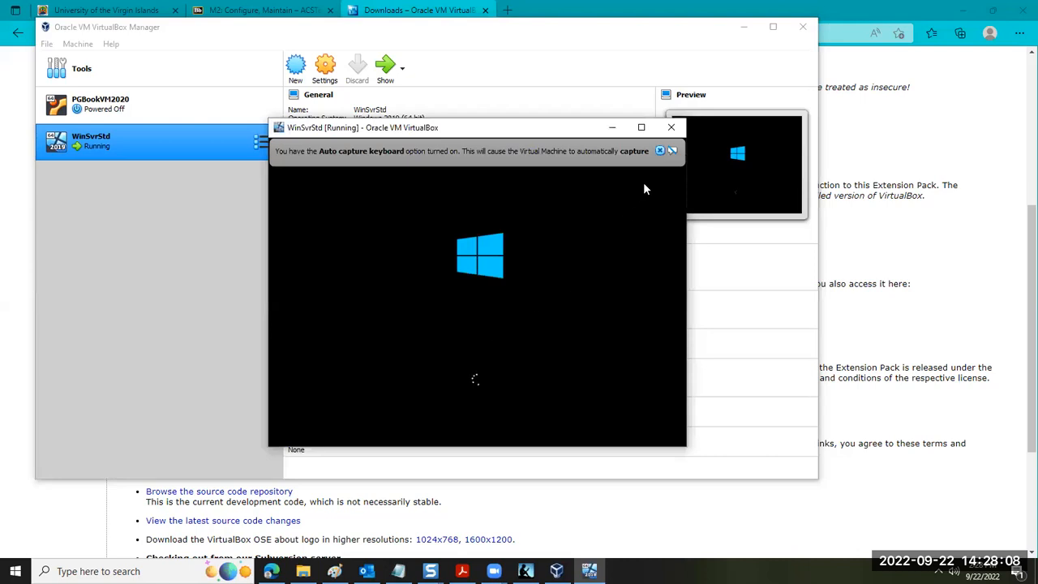
# Dismiss the keyboard capture and pointer integration notices, move the WinSvrStd window aside and show it alone over the desktop
pyautogui.click(659, 150)
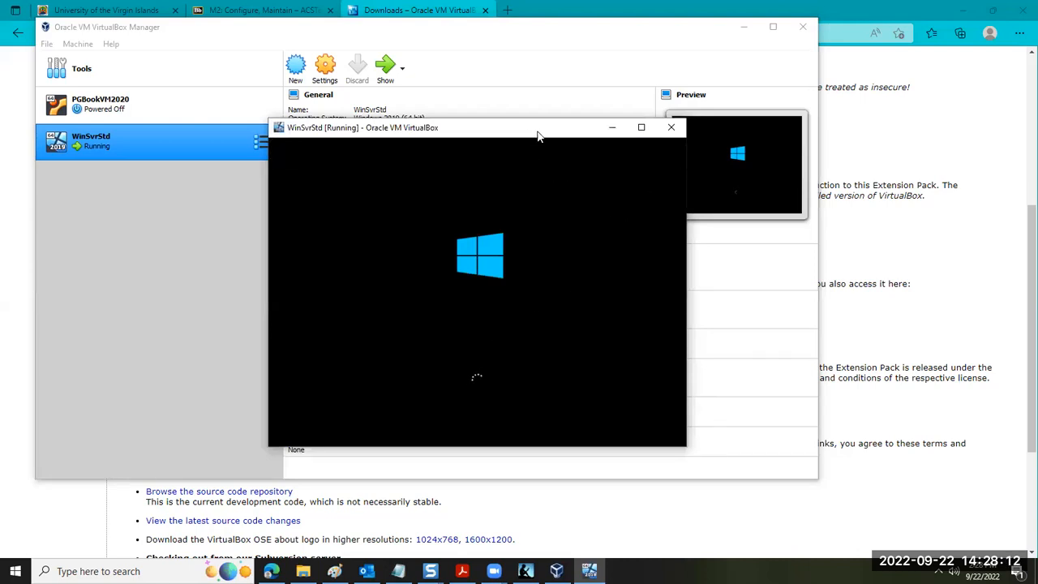
pyautogui.moveTo(537, 136); pyautogui.dragTo(697, 73)
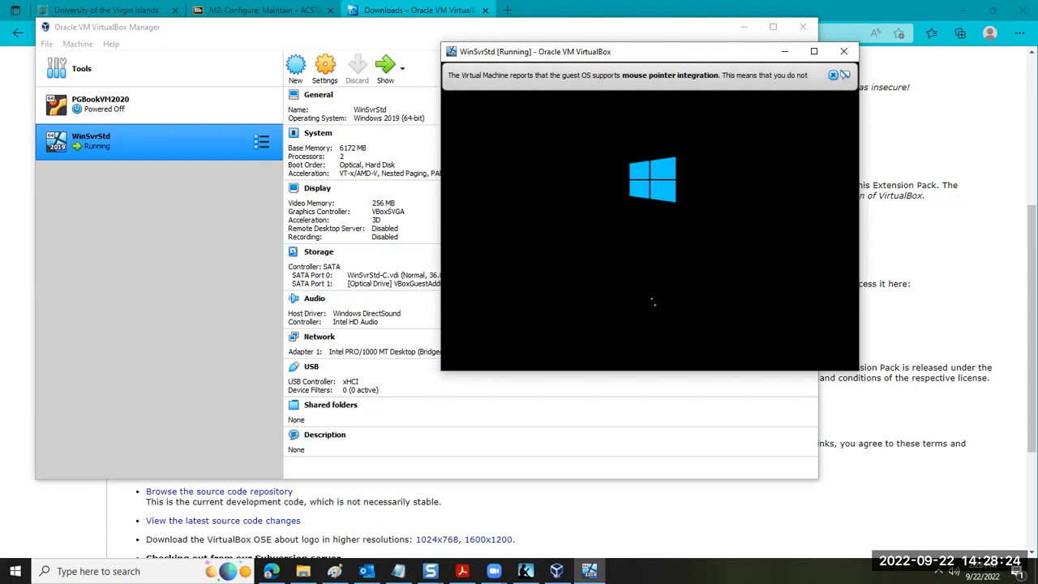
pyautogui.click(833, 75)
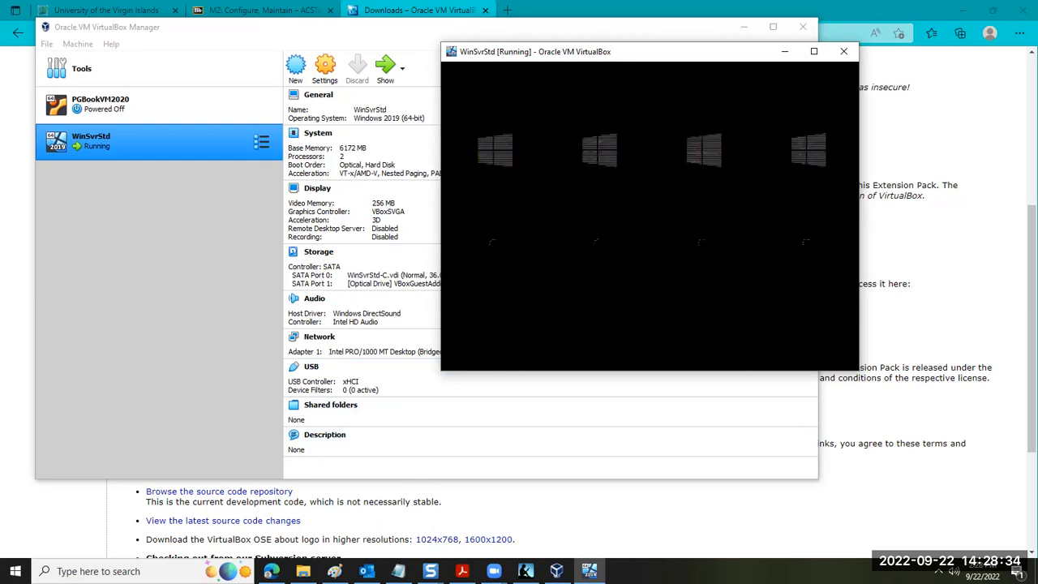
pyautogui.click(1036, 570)
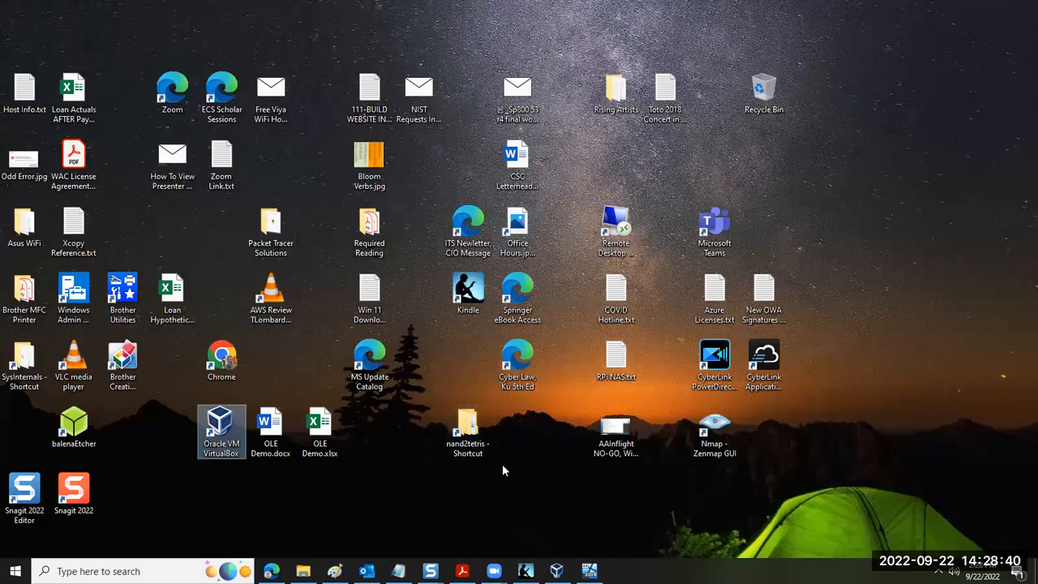
pyautogui.click(589, 570)
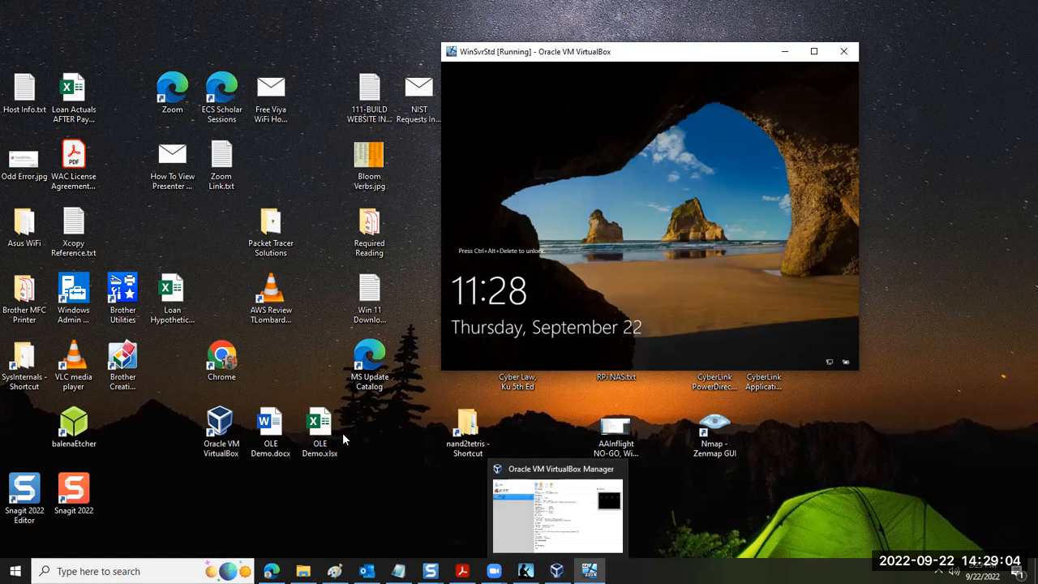
# Check the host computer's Power & sleep settings in Windows Settings and minimize the Settings window
pyautogui.rightClick(320, 339)
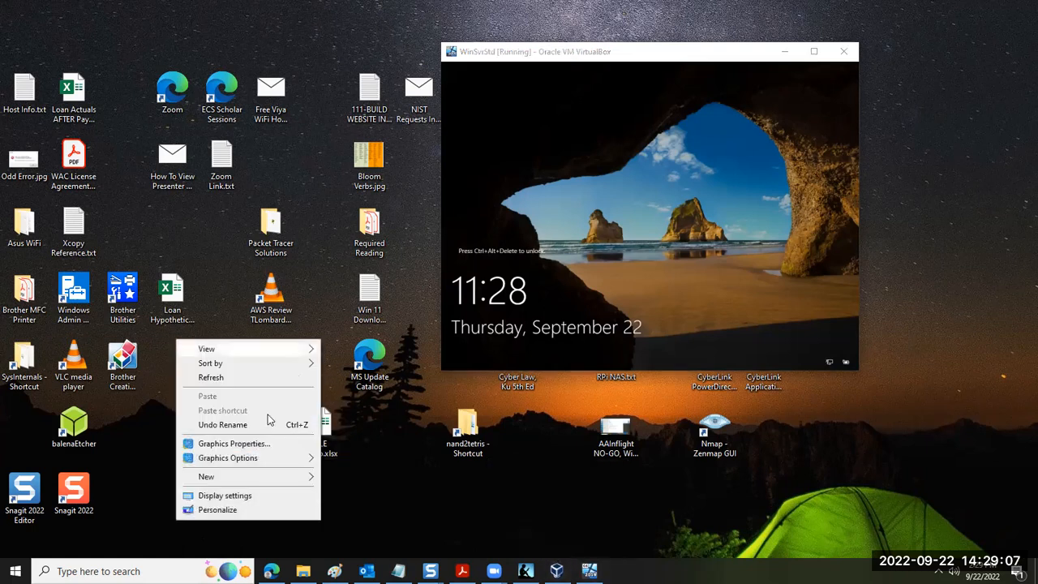
pyautogui.click(219, 510)
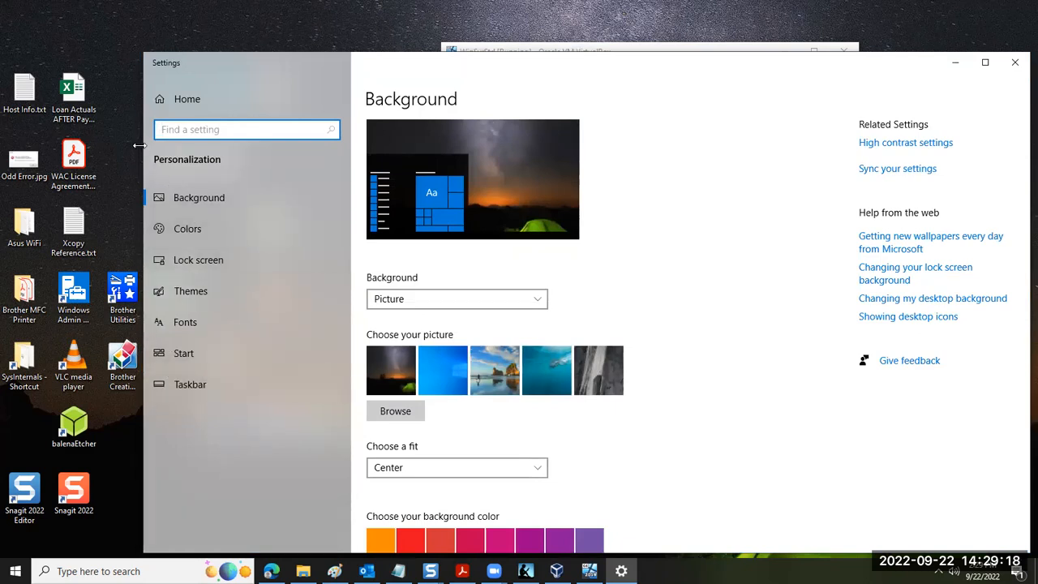
pyautogui.click(182, 98)
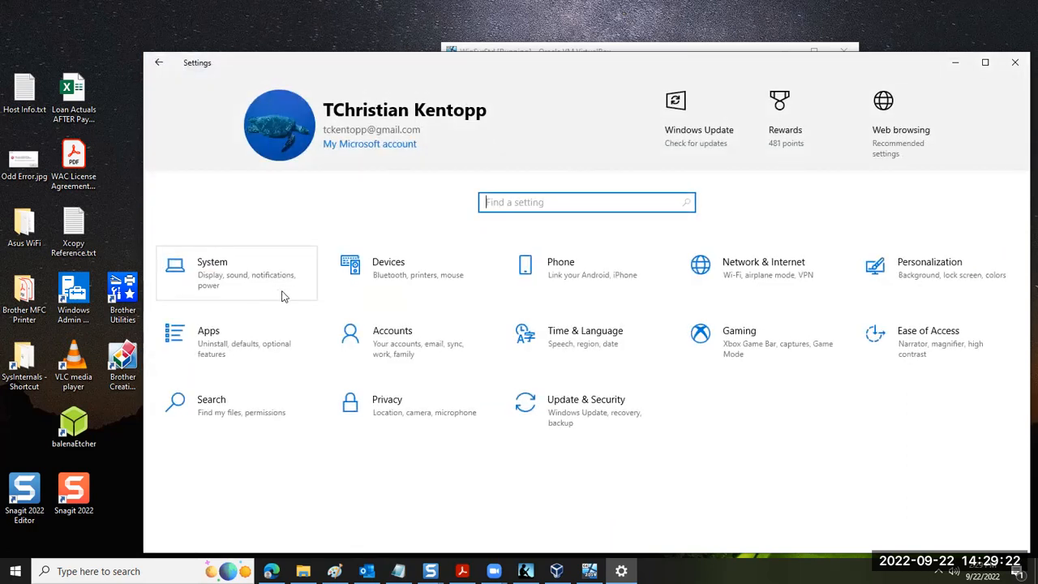
pyautogui.click(252, 294)
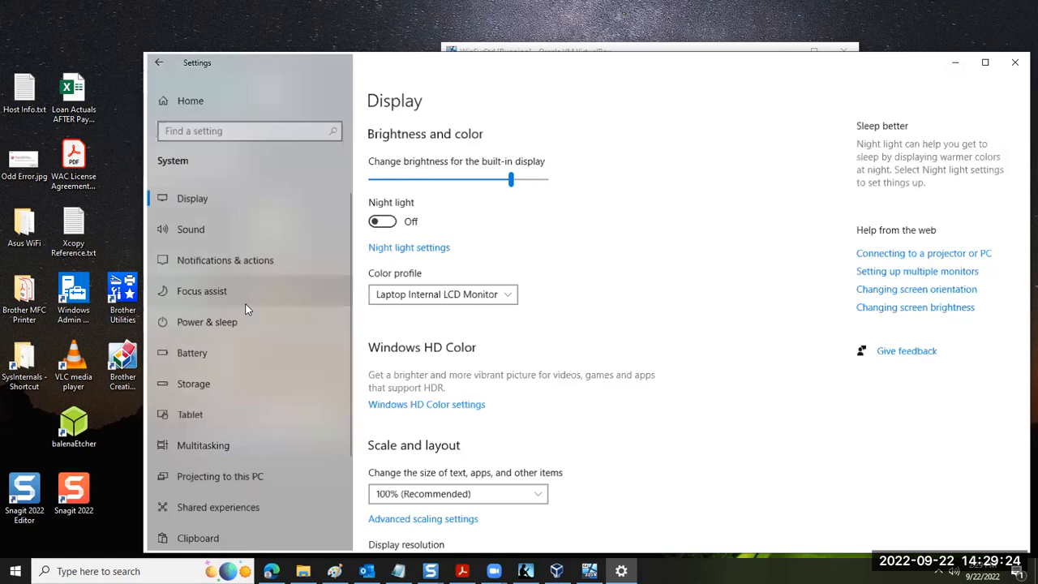
pyautogui.click(179, 324)
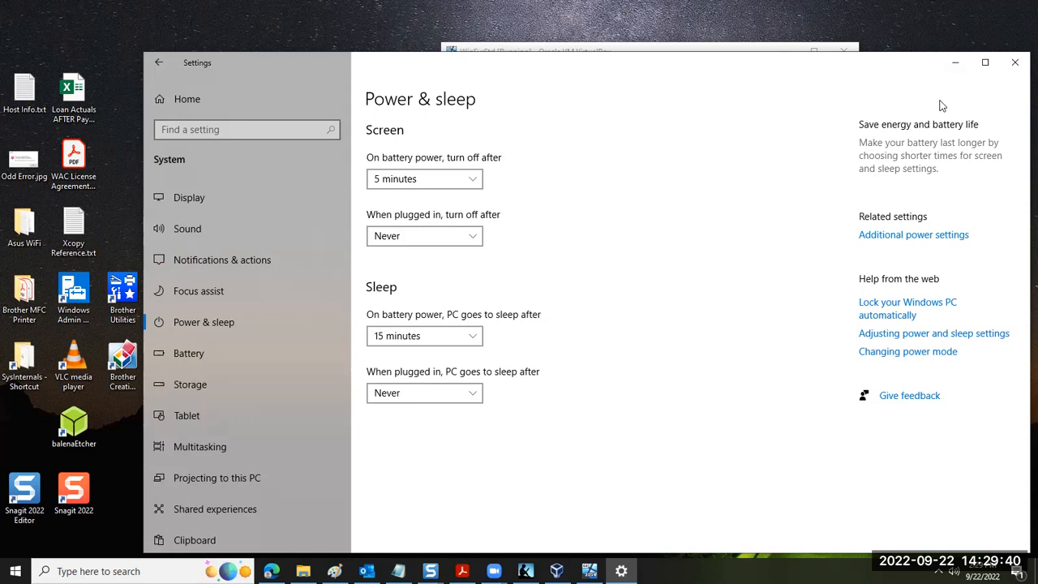
pyautogui.click(955, 62)
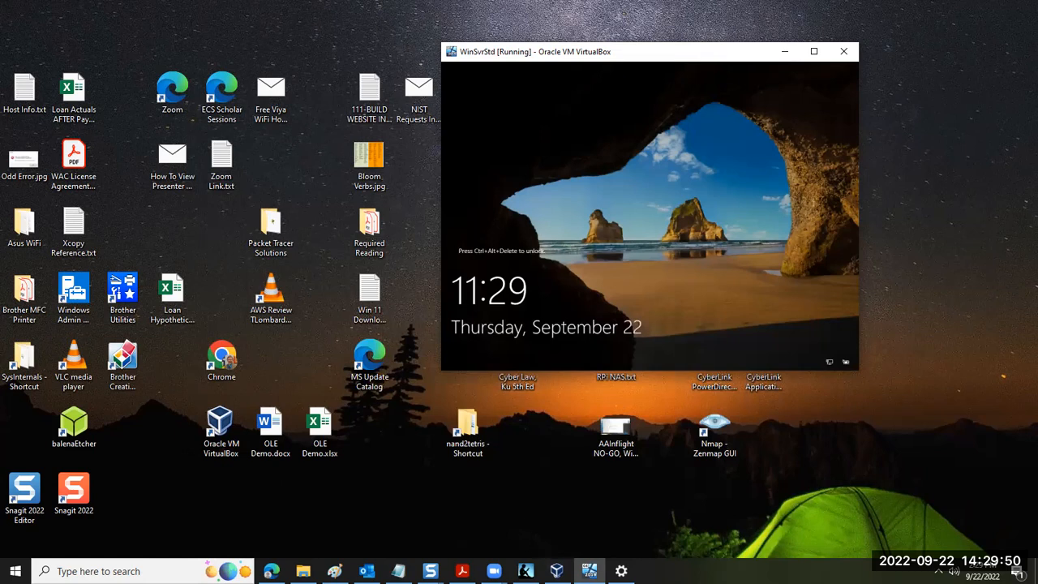
# Bring VirtualBox Manager and the WinSvrStd window forward and switch the virtual machine to Full-screen Mode
pyautogui.click(557, 571)
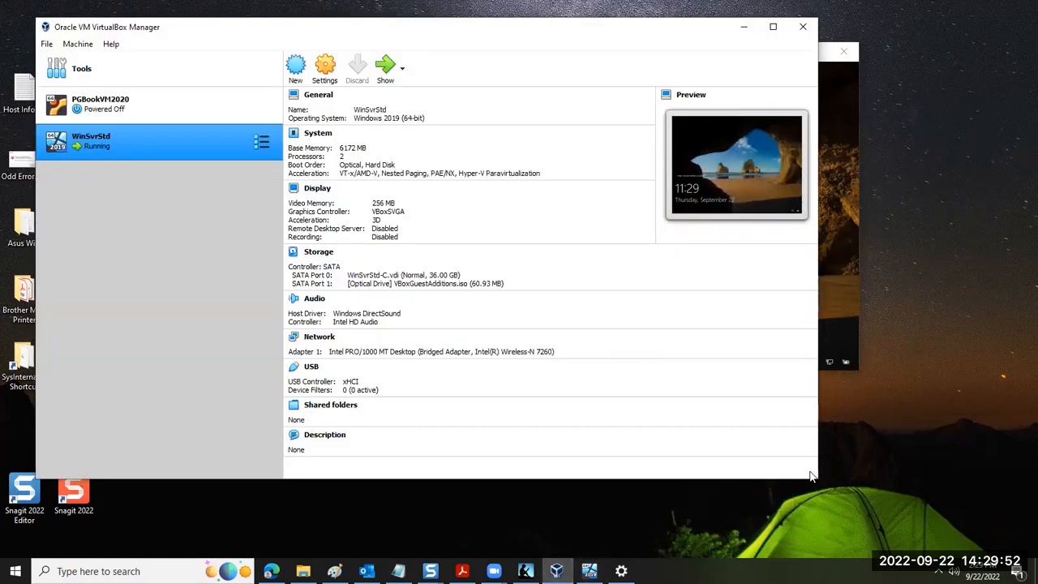
pyautogui.click(848, 343)
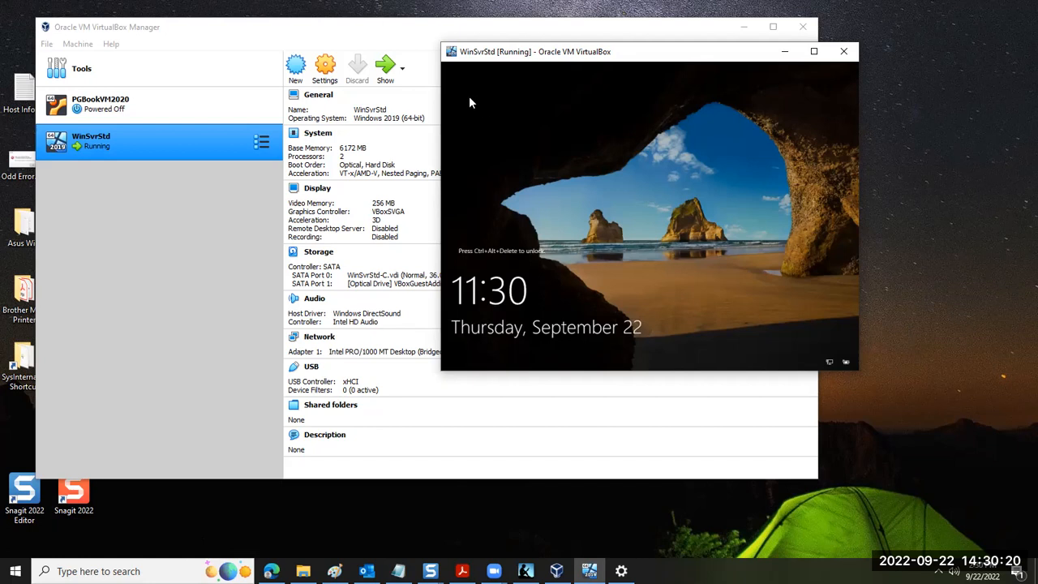
pyautogui.hotkey('ctrl', 'Home')
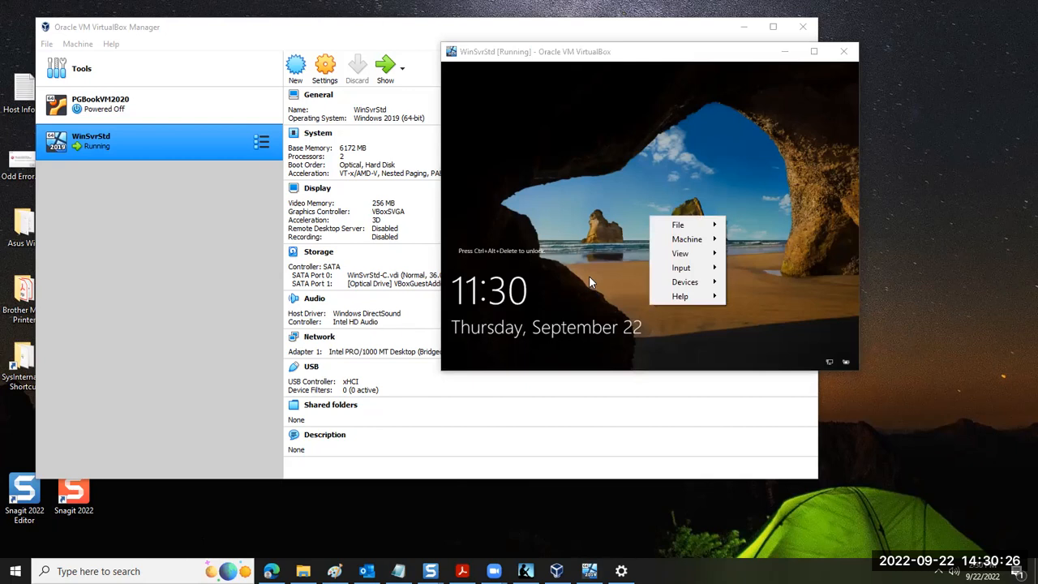
pyautogui.moveTo(670, 257)
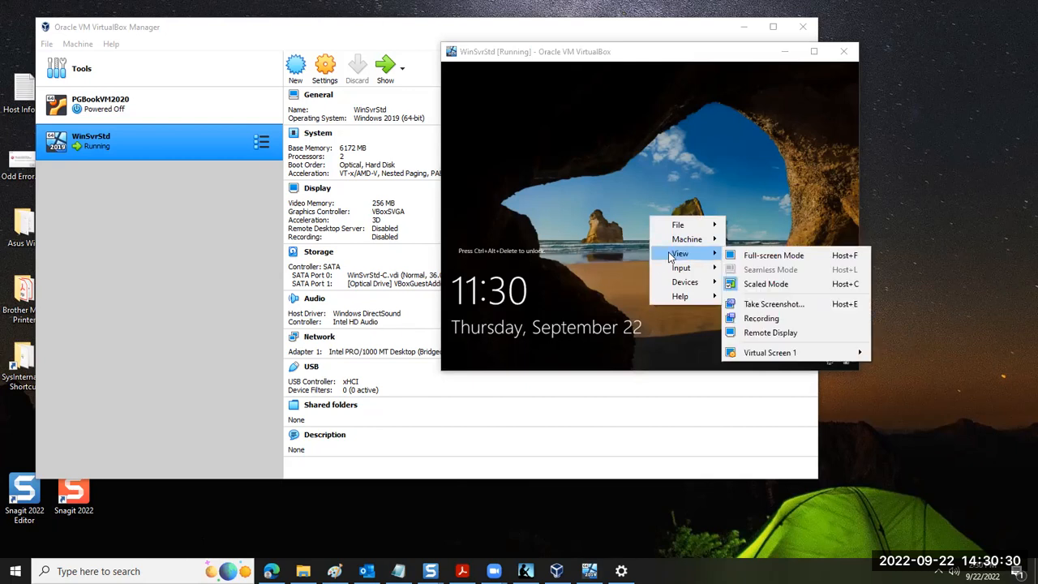
pyautogui.click(596, 233)
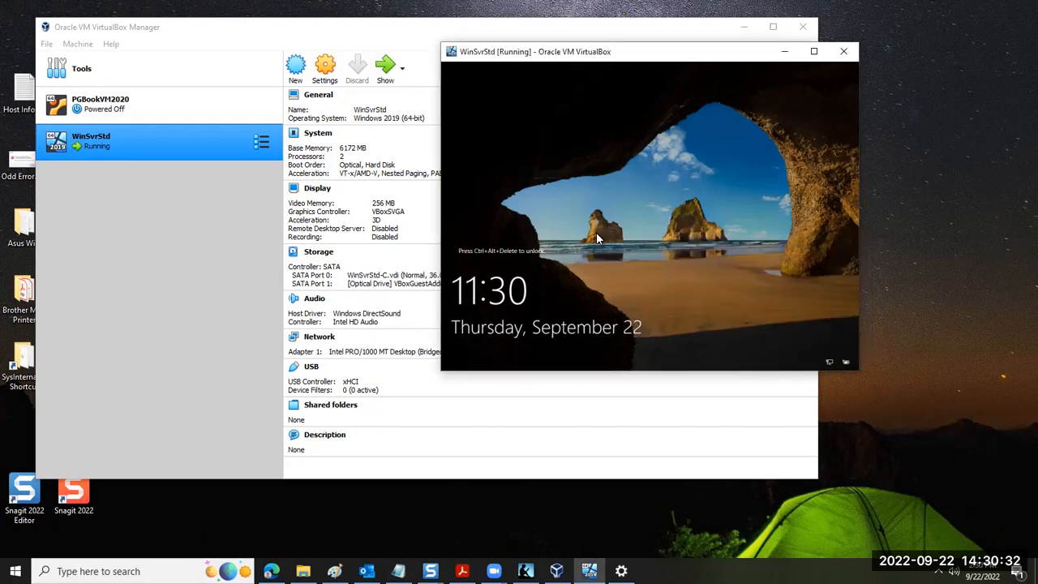
pyautogui.hotkey('ctrl', 'Home')
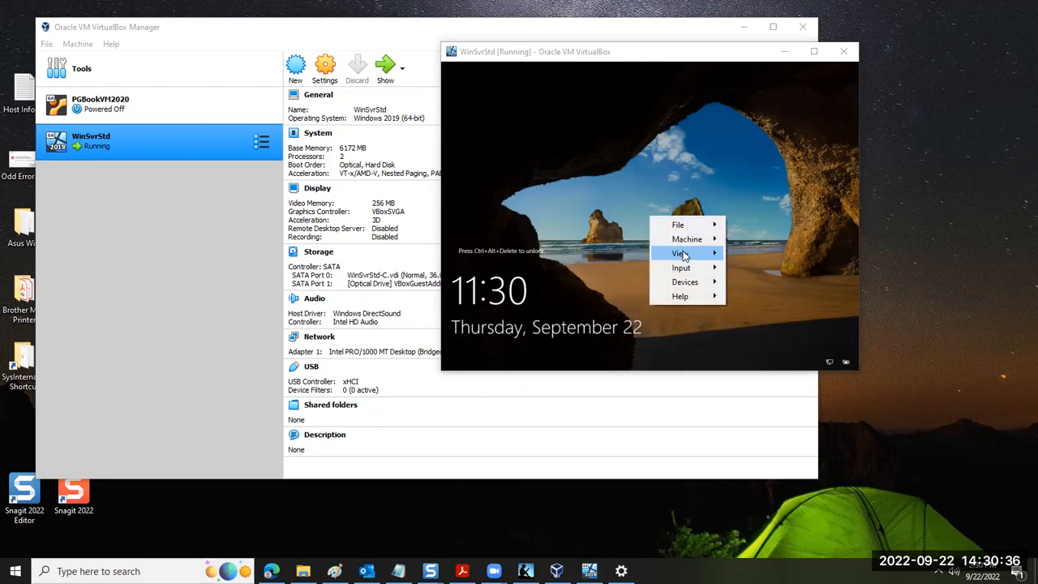
pyautogui.moveTo(681, 255)
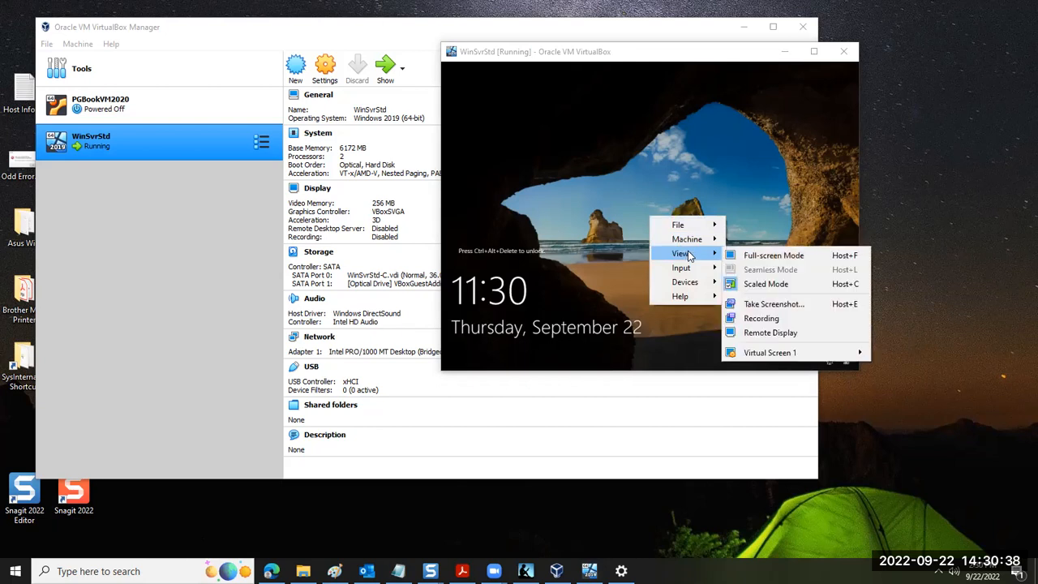
pyautogui.click(761, 256)
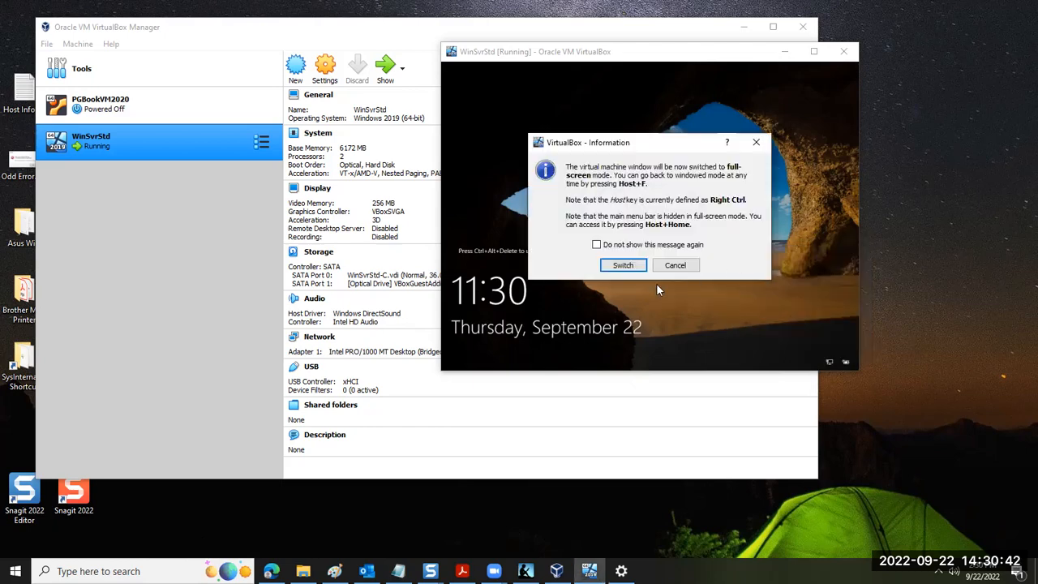
pyautogui.click(623, 265)
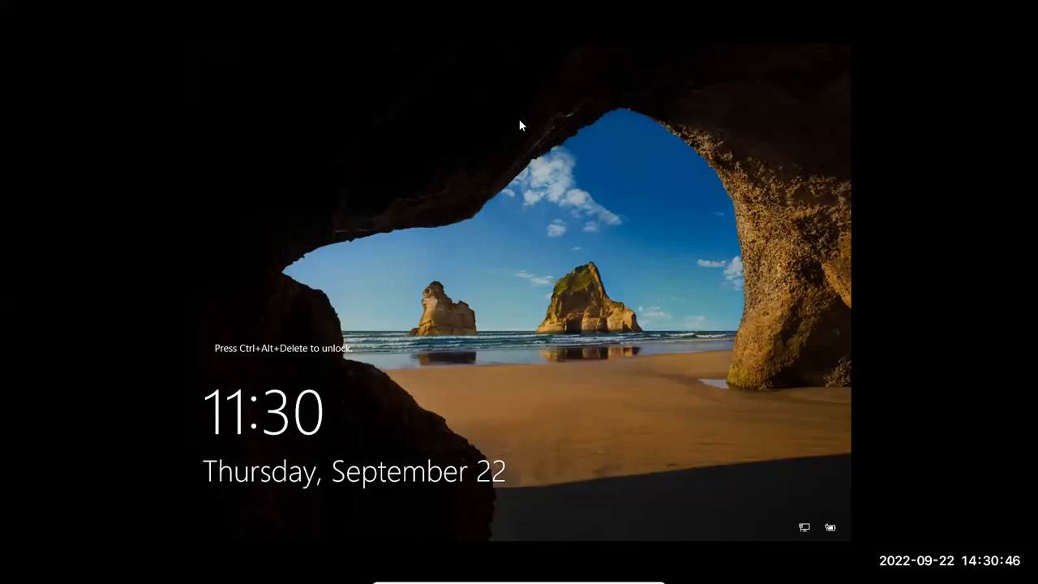
# Send Ctrl-Alt-Del to the full-screen virtual machine to reach its sign-in screen
pyautogui.moveTo(504, 580)
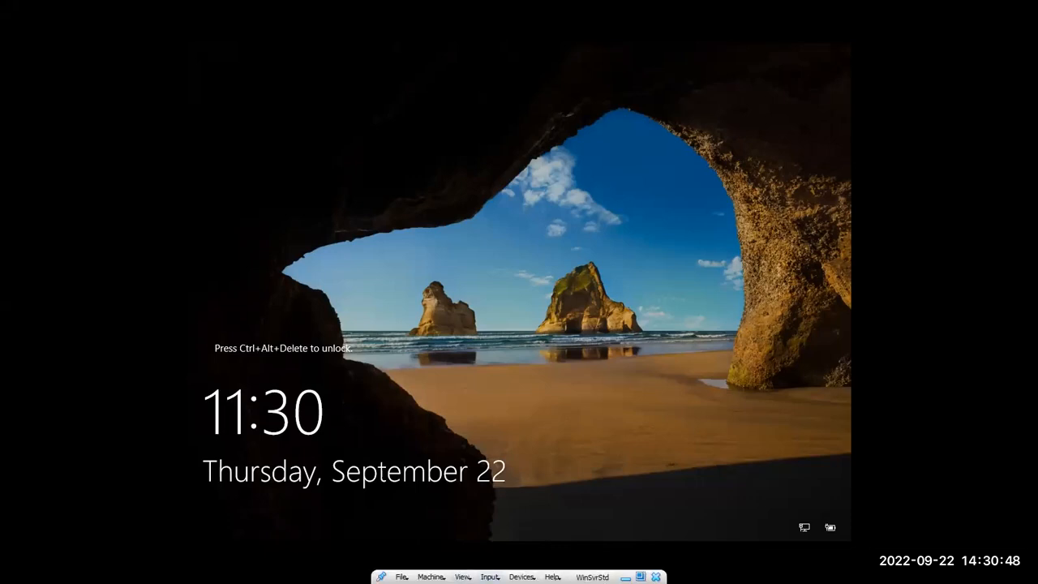
pyautogui.click(490, 576)
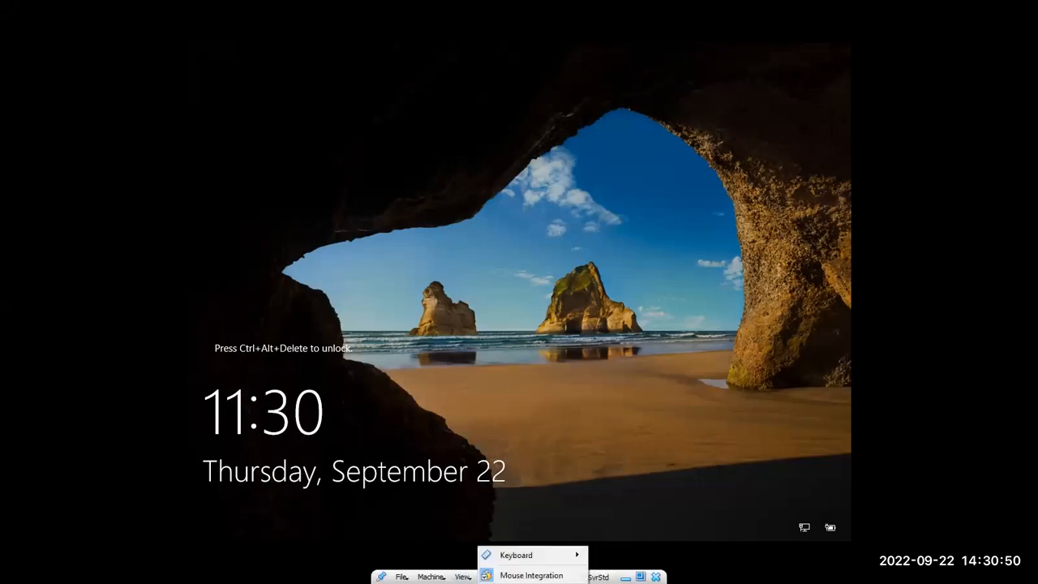
pyautogui.moveTo(502, 558)
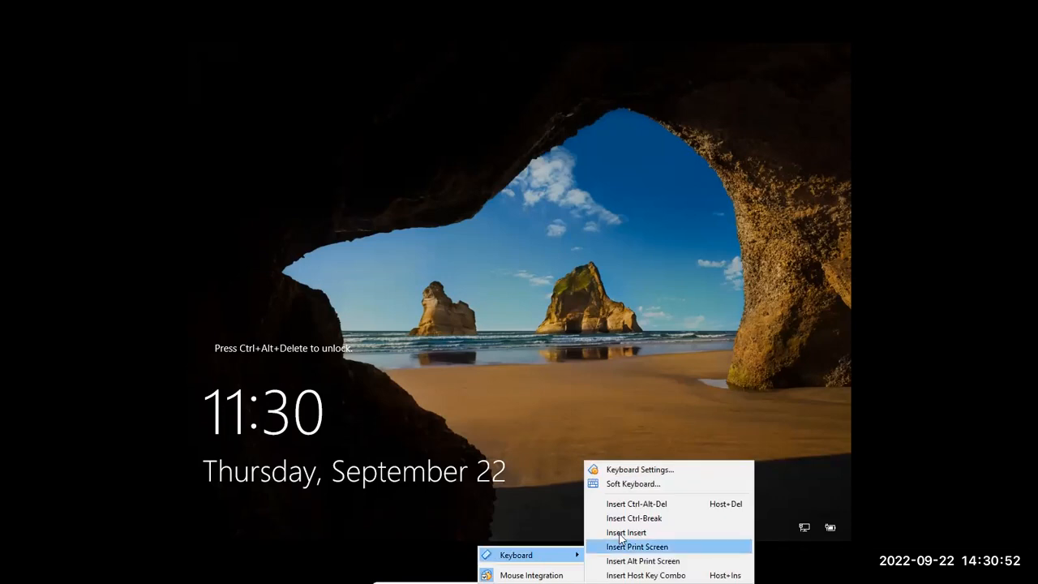
pyautogui.click(633, 506)
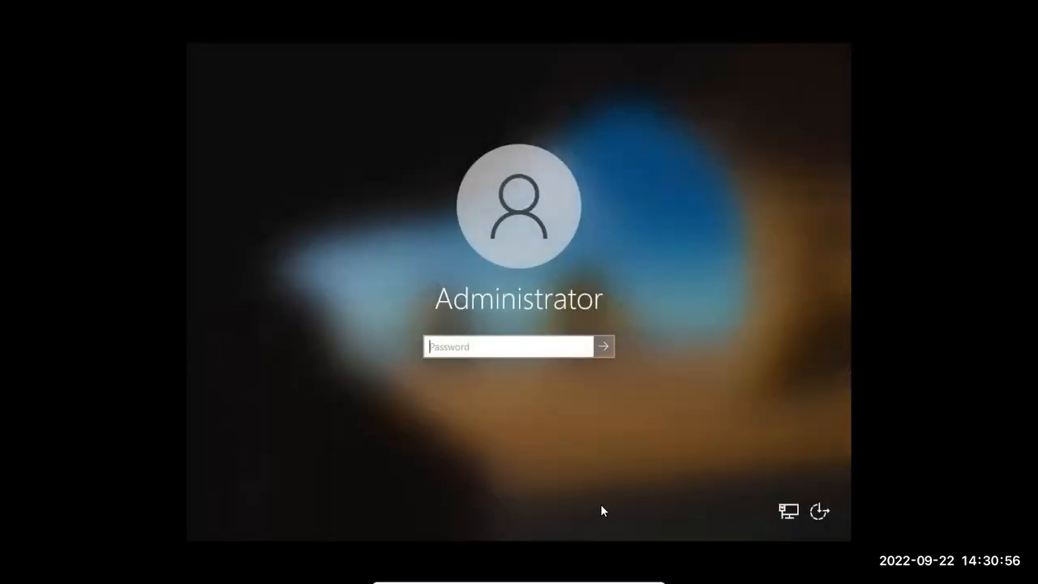
# Sign in to the Windows Server guest as Administrator by entering the account password
pyautogui.write('*********')
pyautogui.press('Return')
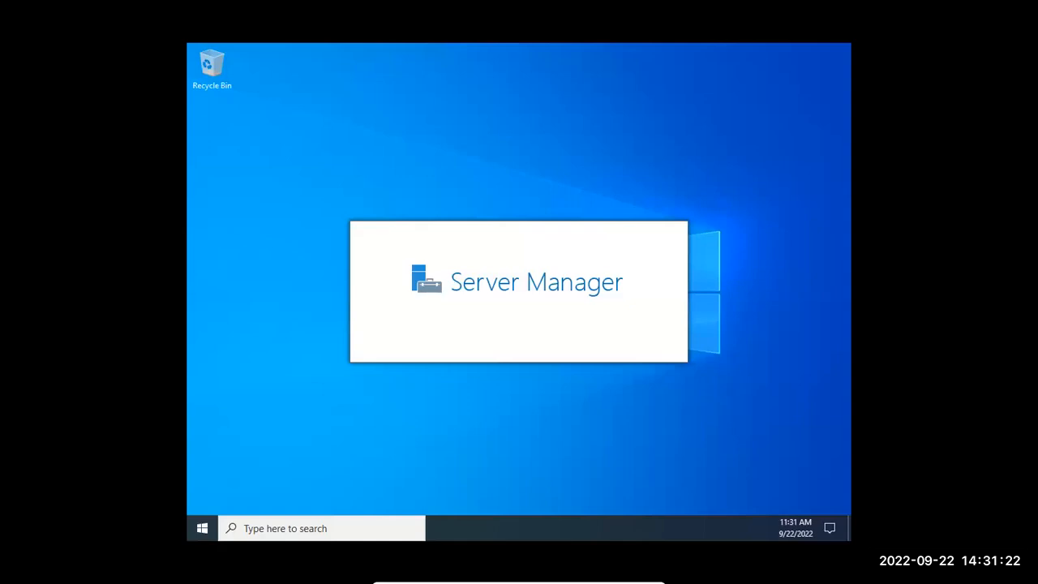
# Submit the Shutdown Event Tracker with problem ID 00 and the comment "Power issue", keeping the reason Other (Unplanned)
pyautogui.moveTo(518, 582)
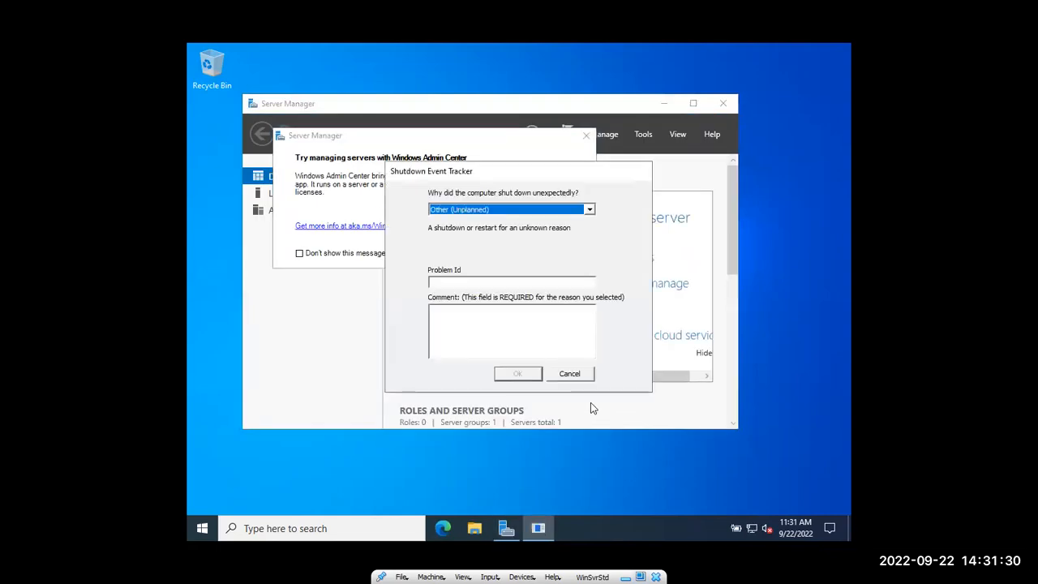
pyautogui.click(534, 281)
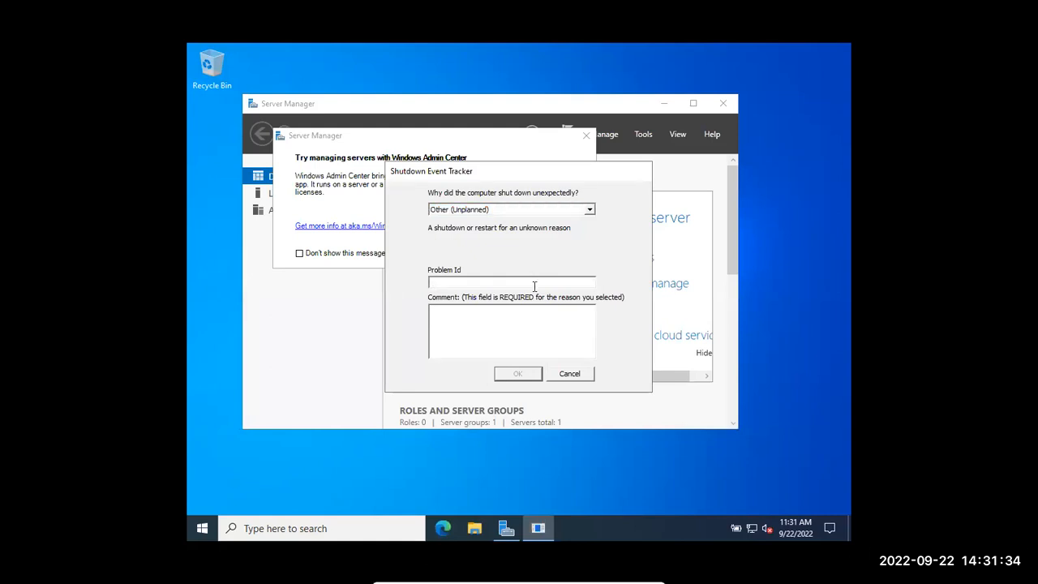
pyautogui.write('00')
pyautogui.click(521, 316)
pyautogui.write('Power issue')
pyautogui.click(503, 375)
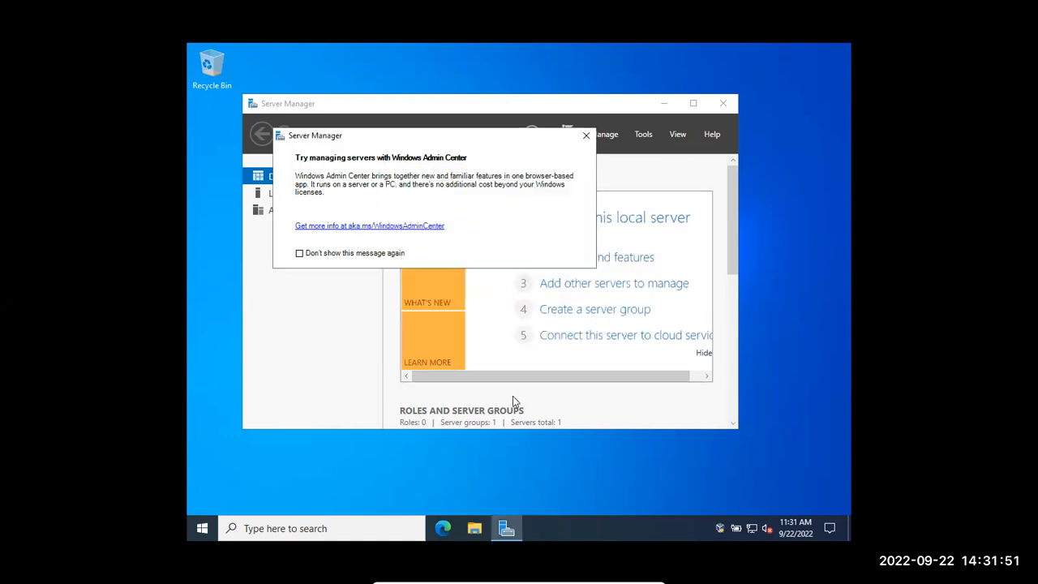
# Dismiss the Windows Admin Center message and the Guest Additions update notification, and return the virtual machine to windowed mode
pyautogui.click(586, 135)
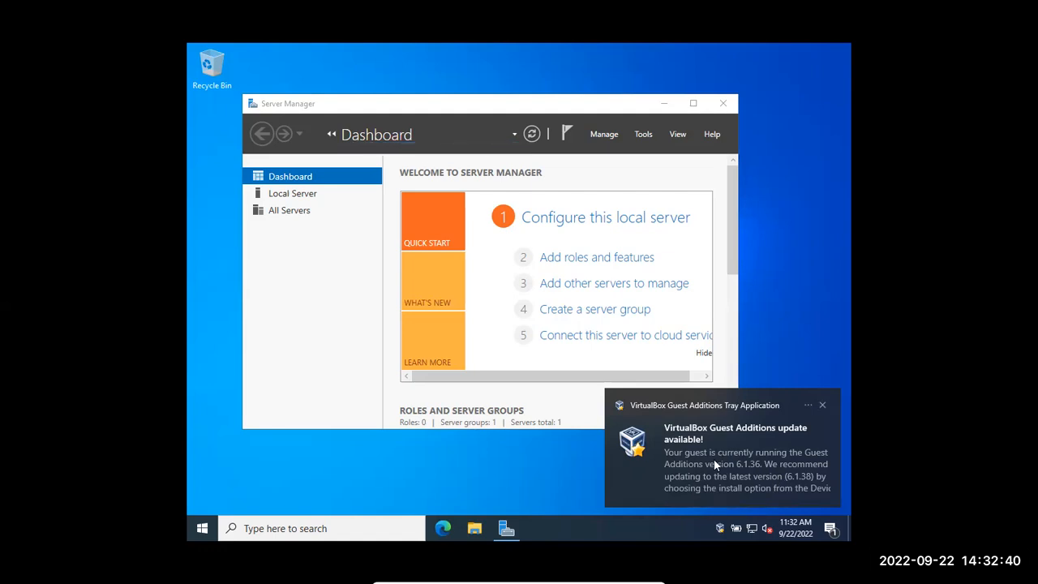
pyautogui.click(821, 403)
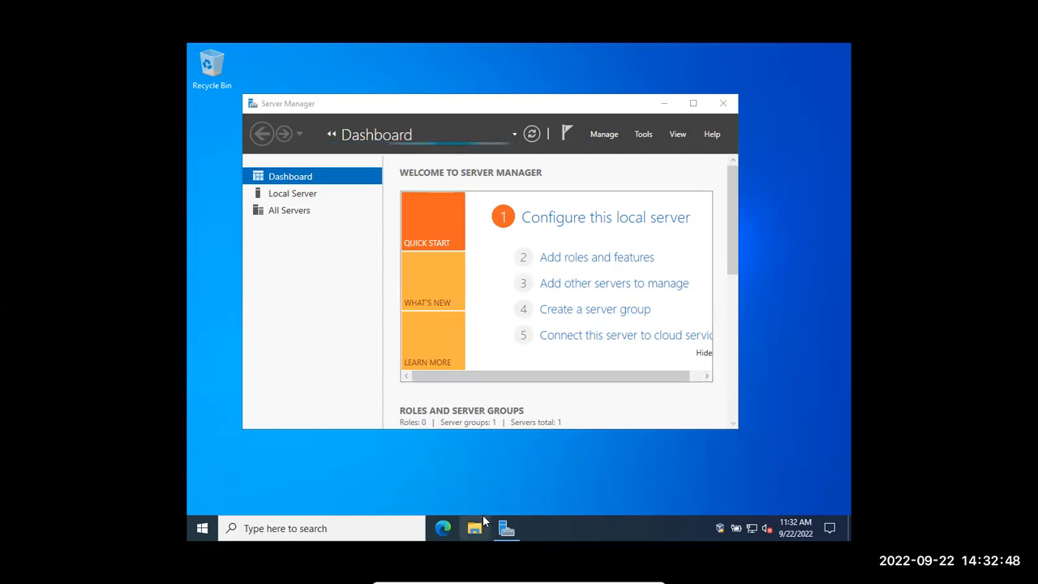
pyautogui.moveTo(521, 577)
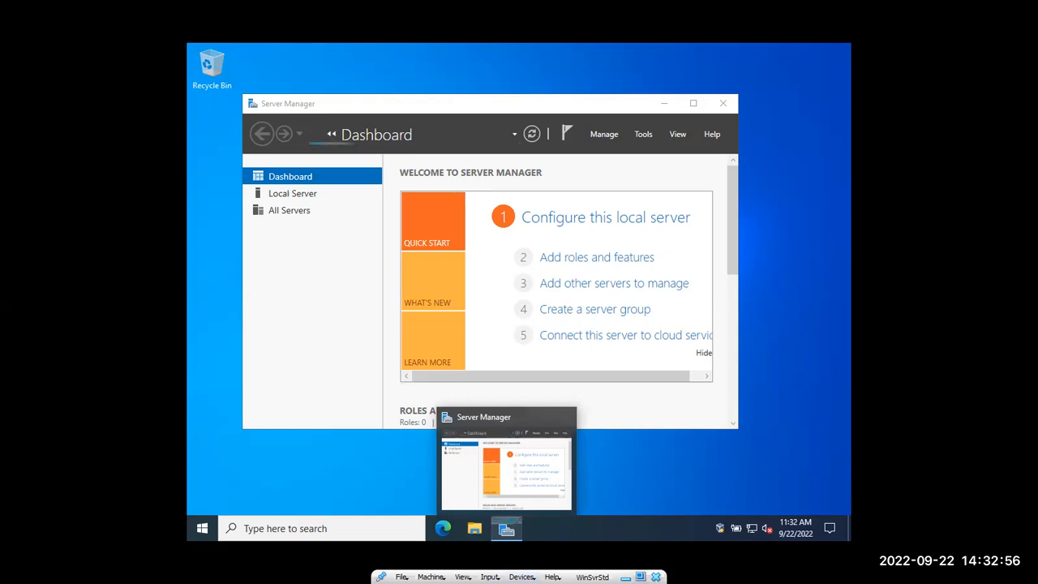
pyautogui.click(641, 576)
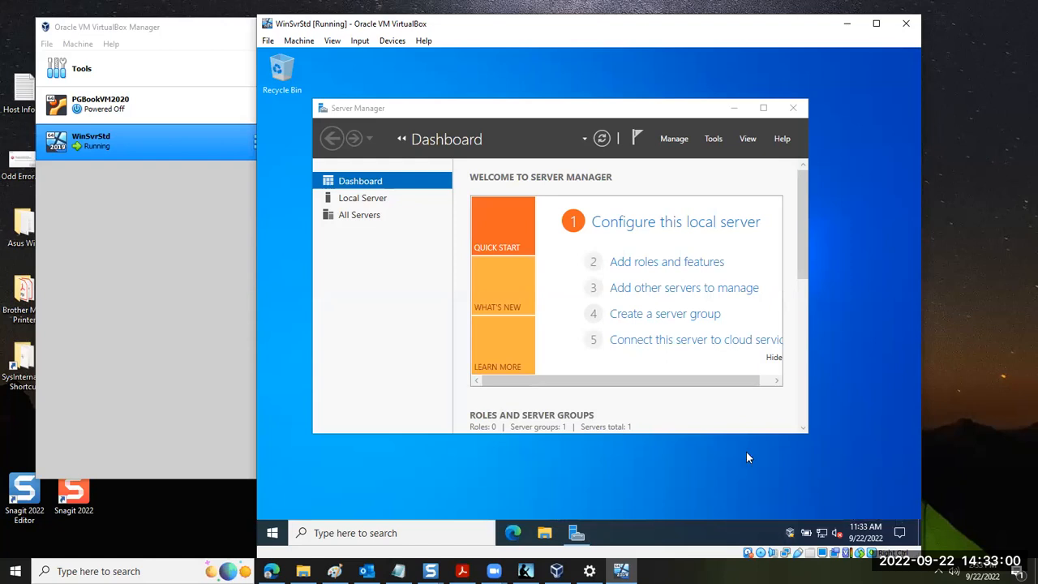
# Insert the Guest Additions CD image into the WinSvrStd virtual machine
pyautogui.click(390, 42)
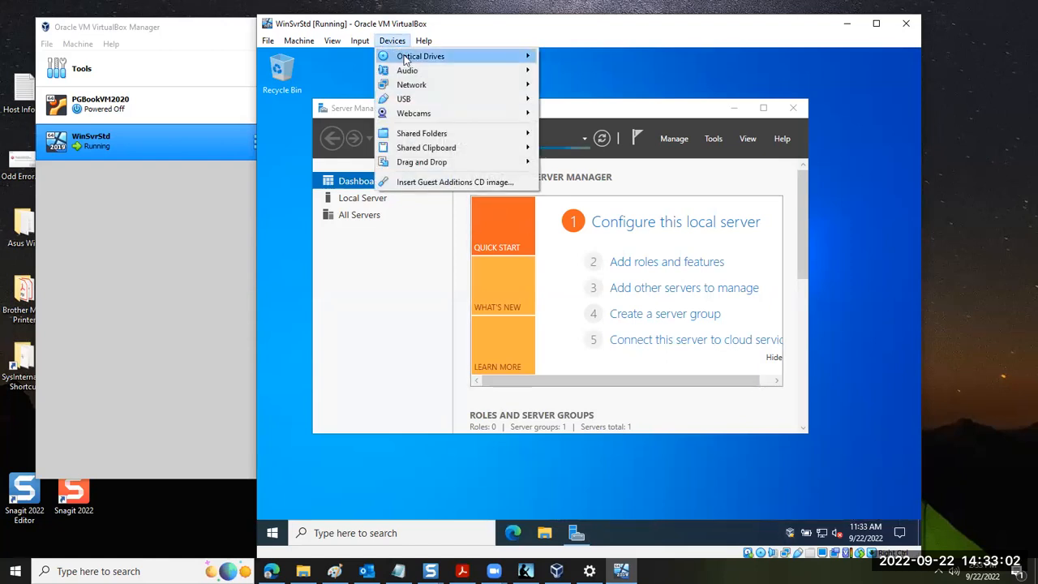
pyautogui.moveTo(410, 76)
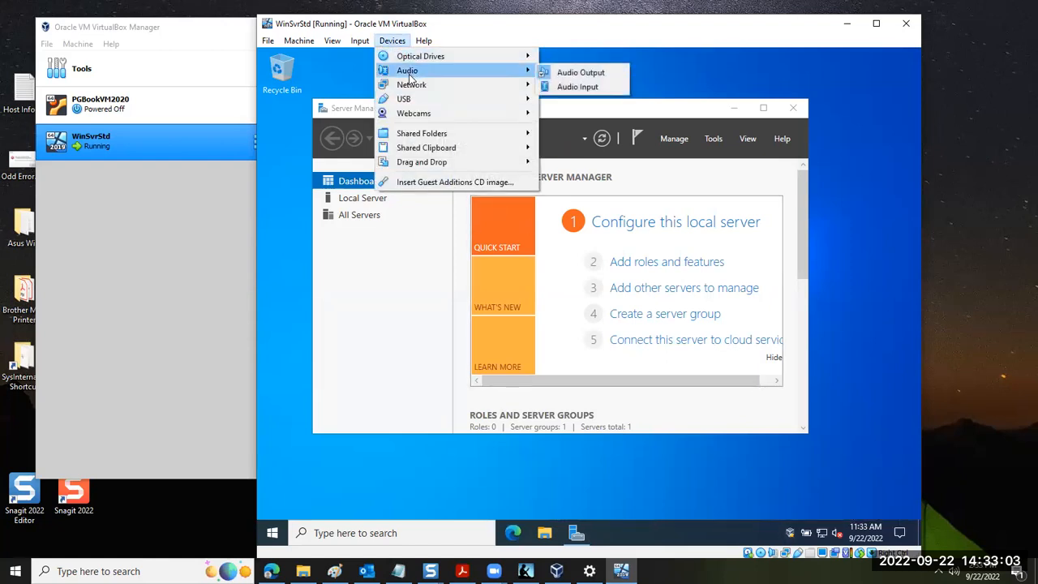
pyautogui.click(463, 184)
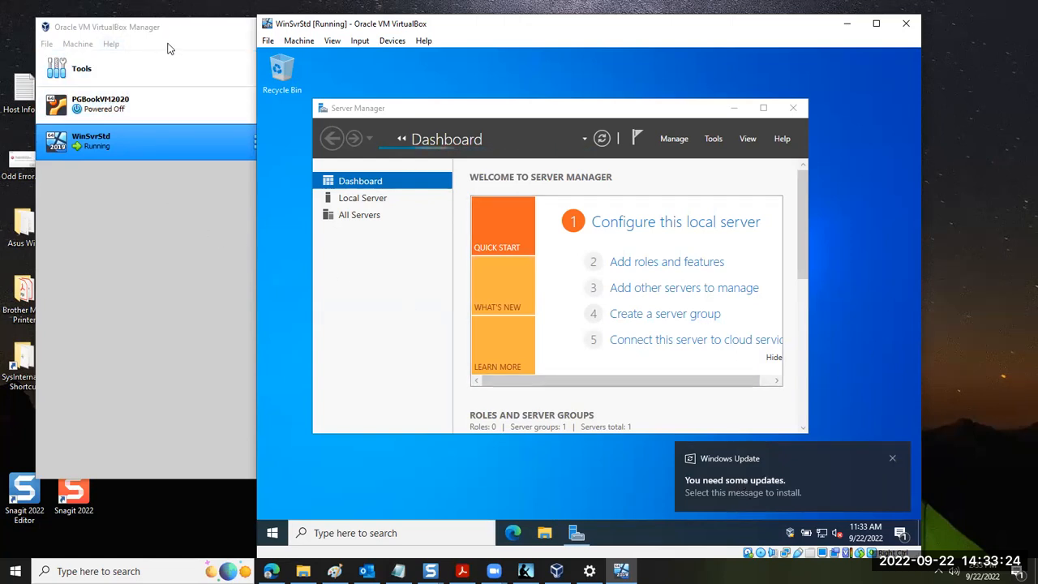
# Check for VirtualBox updates from VirtualBox Manager and close the result message
pyautogui.click(120, 31)
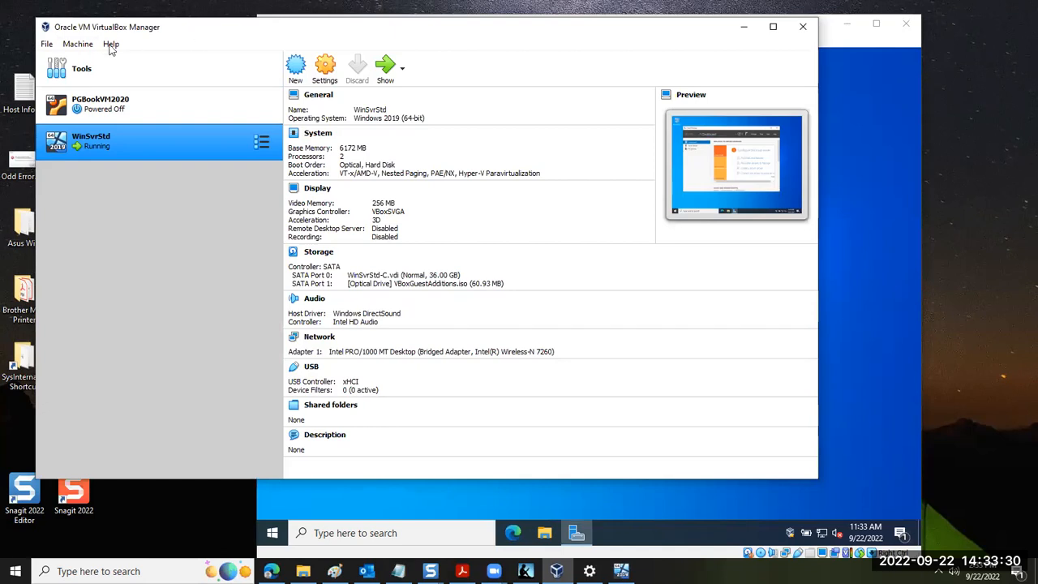
pyautogui.click(47, 44)
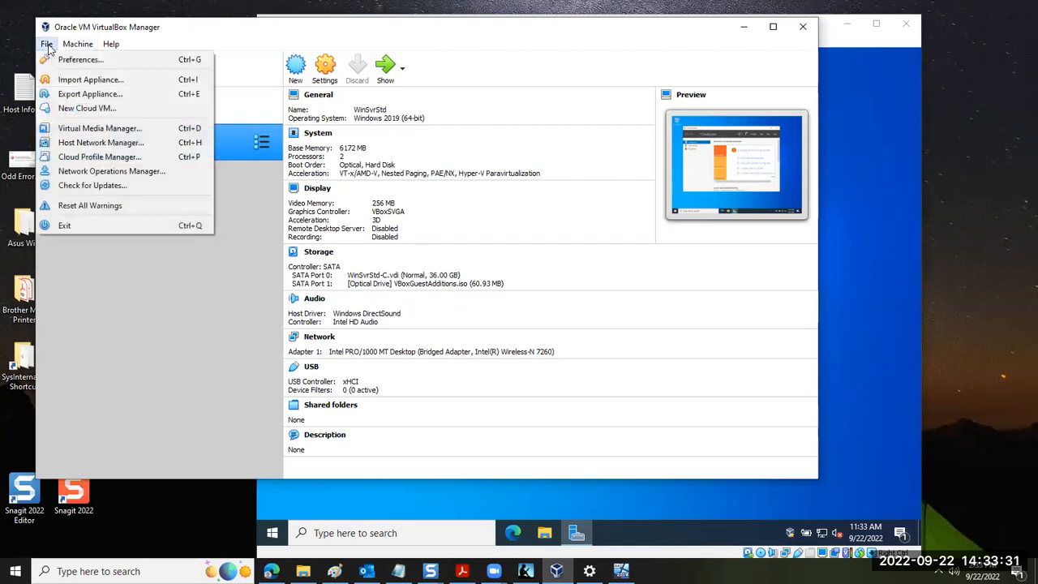
pyautogui.click(92, 187)
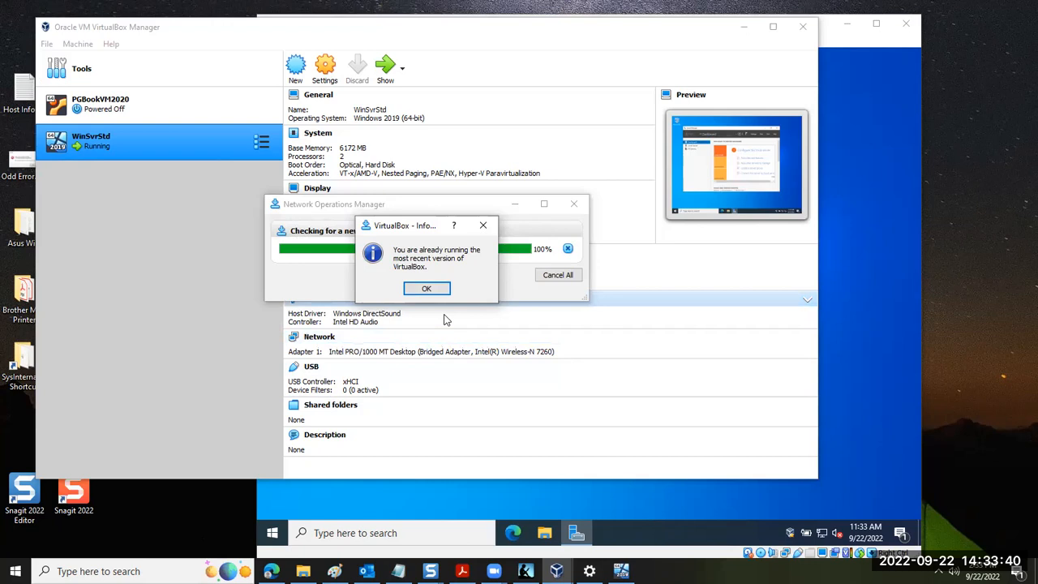
pyautogui.click(428, 289)
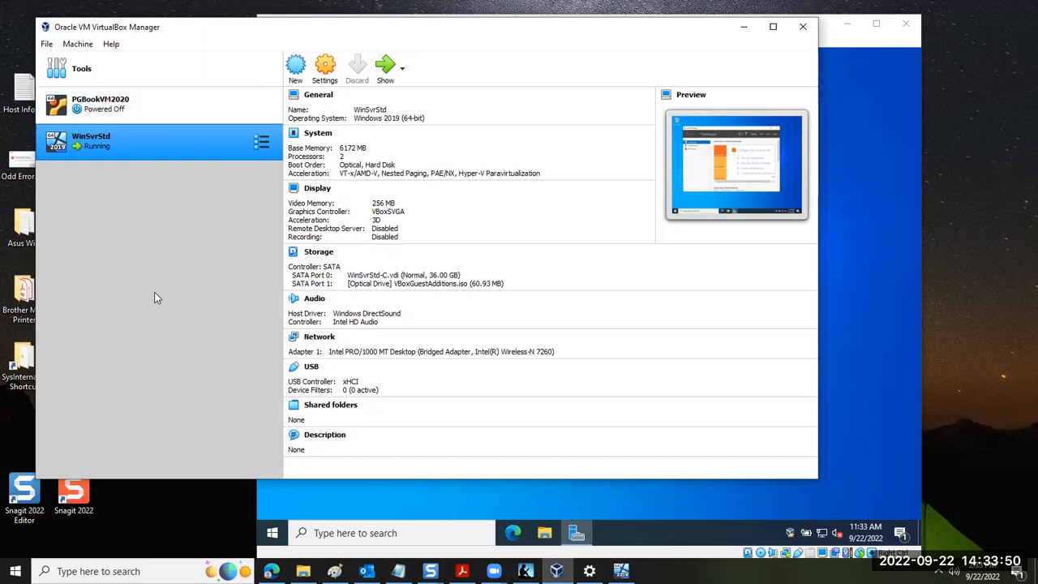
# Return to the WinSvrStd window and issue the Guest Additions CD image insertion again
pyautogui.click(850, 177)
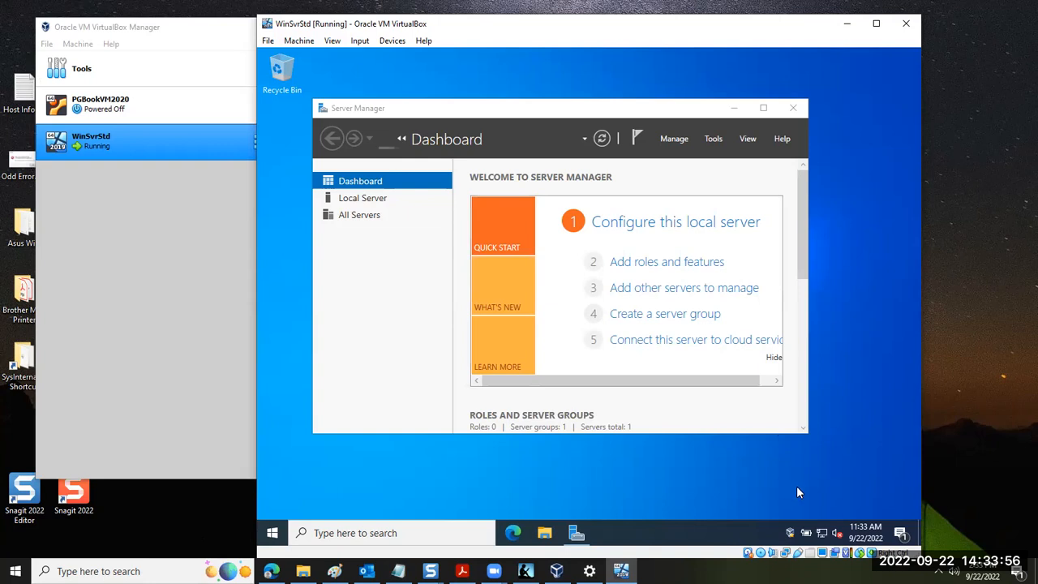
pyautogui.click(396, 42)
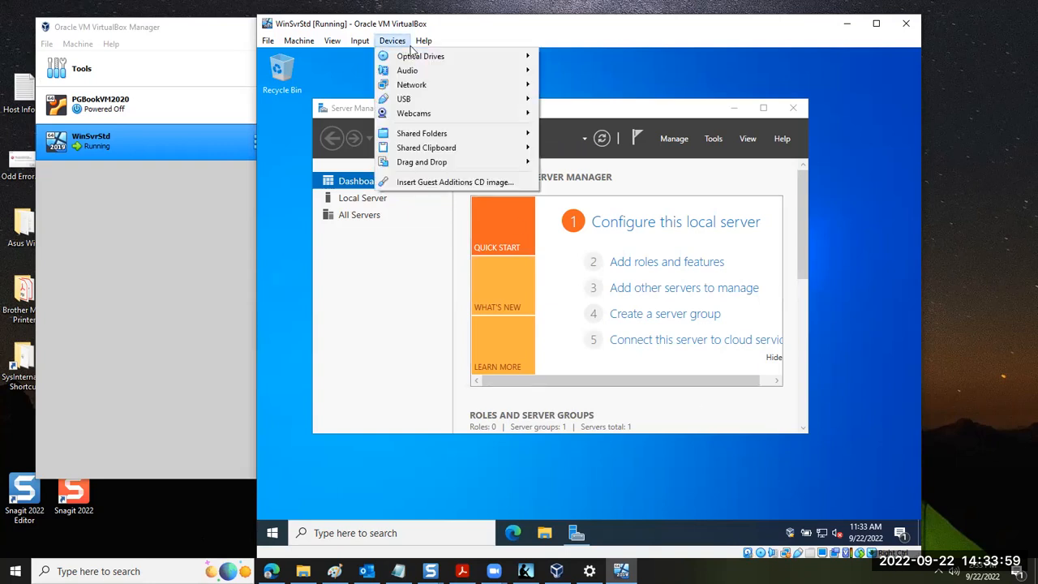
pyautogui.click(444, 183)
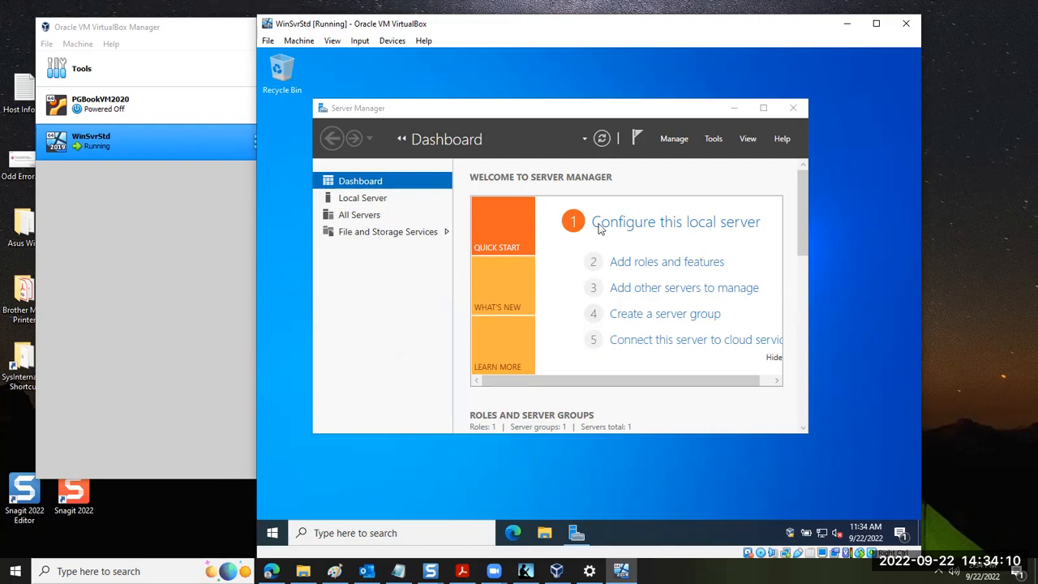
# Minimize Server Manager in the guest and open This PC in File Explorer
pyautogui.click(732, 108)
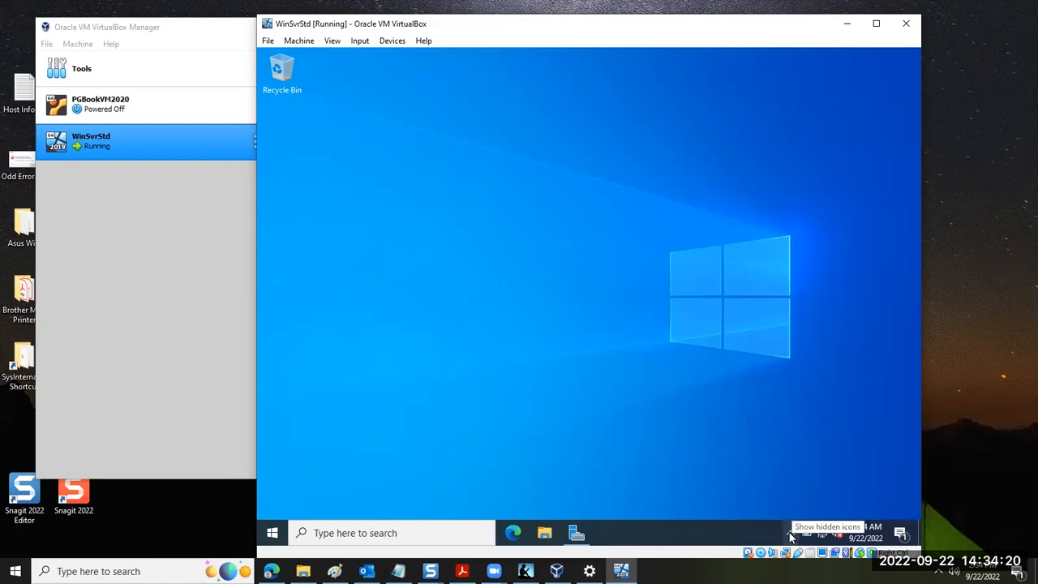
pyautogui.click(789, 531)
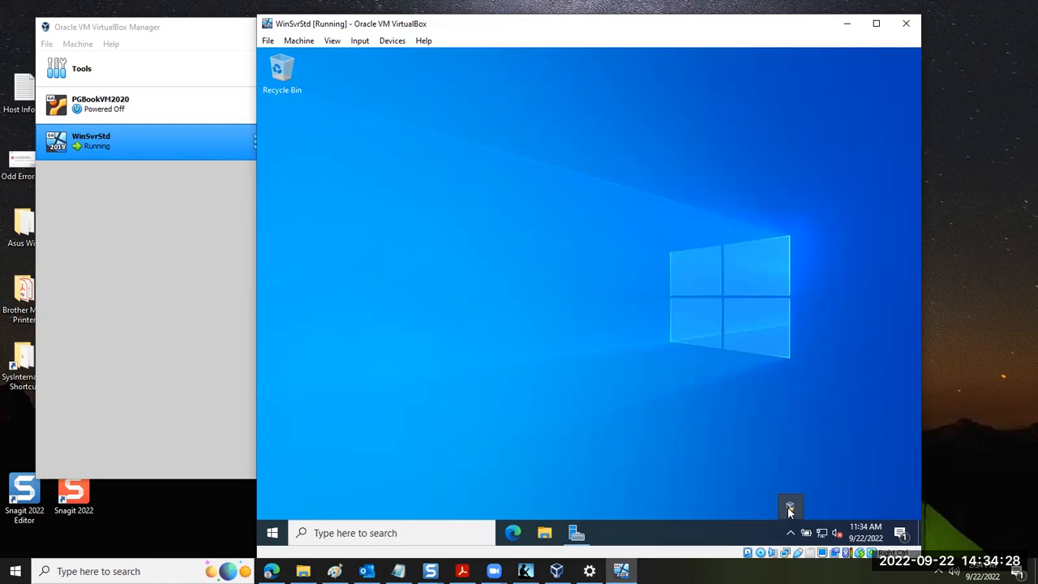
pyautogui.click(554, 532)
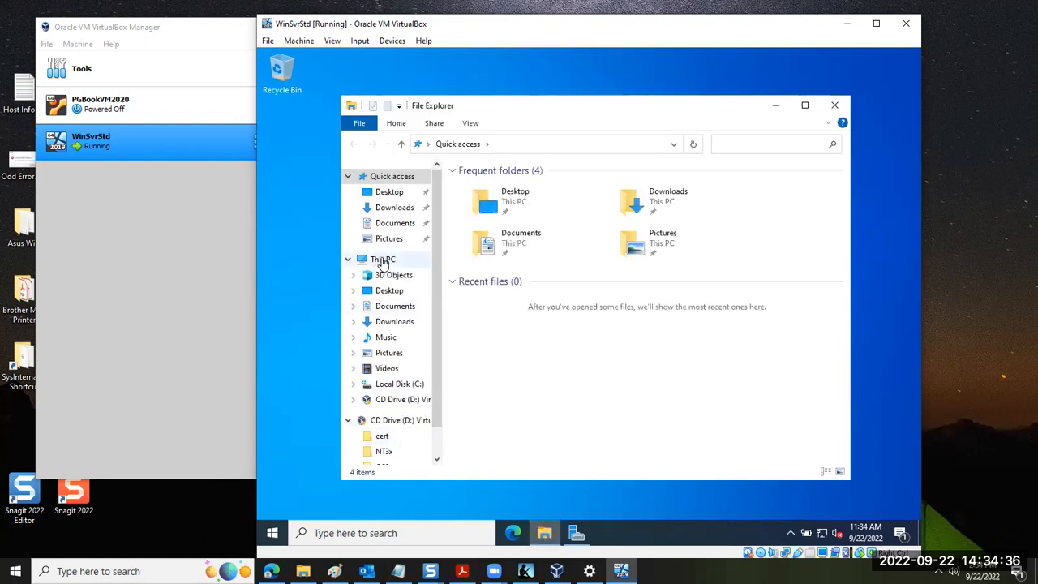
pyautogui.click(382, 261)
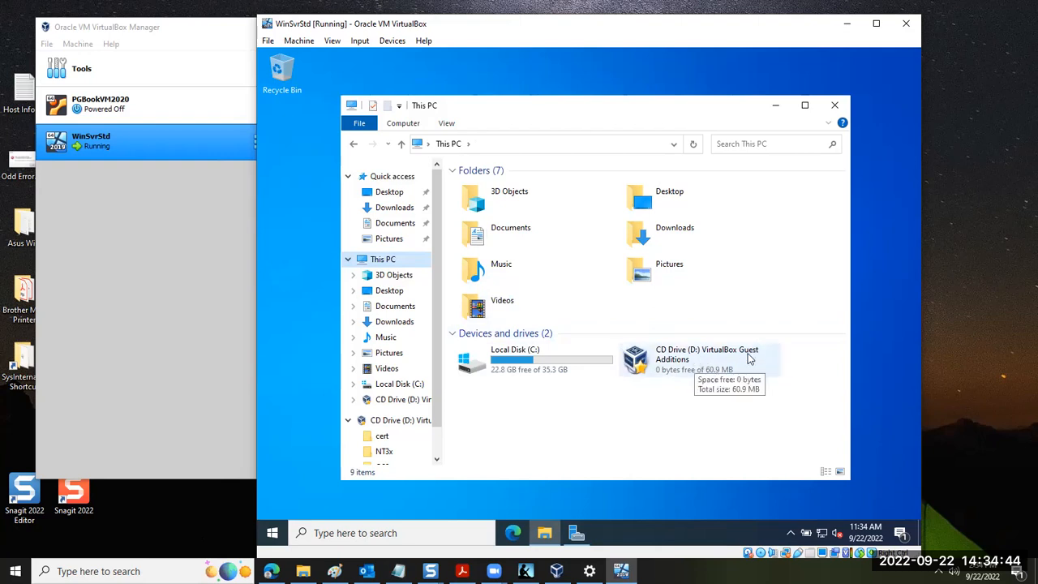
# Launch Guest Additions 6.1.38 Setup from CD drive D: and install it with the default folder and components
pyautogui.doubleClick(673, 365)
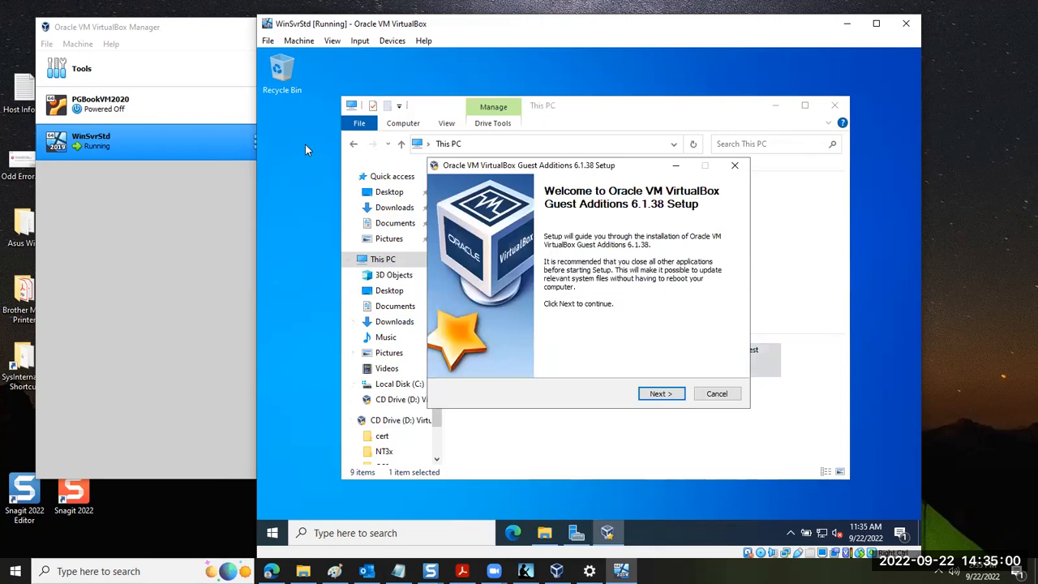
pyautogui.click(648, 390)
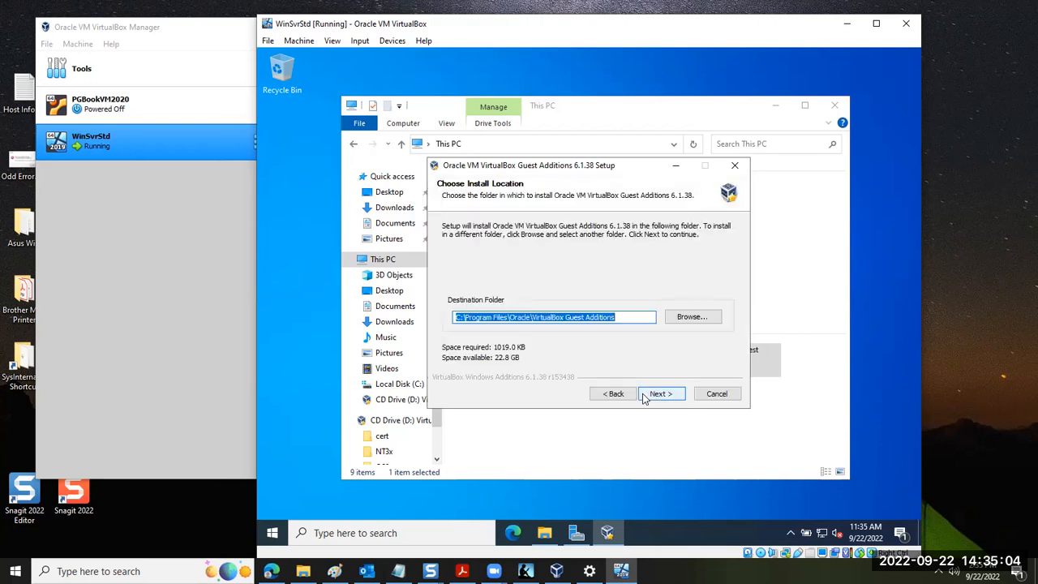
pyautogui.click(657, 393)
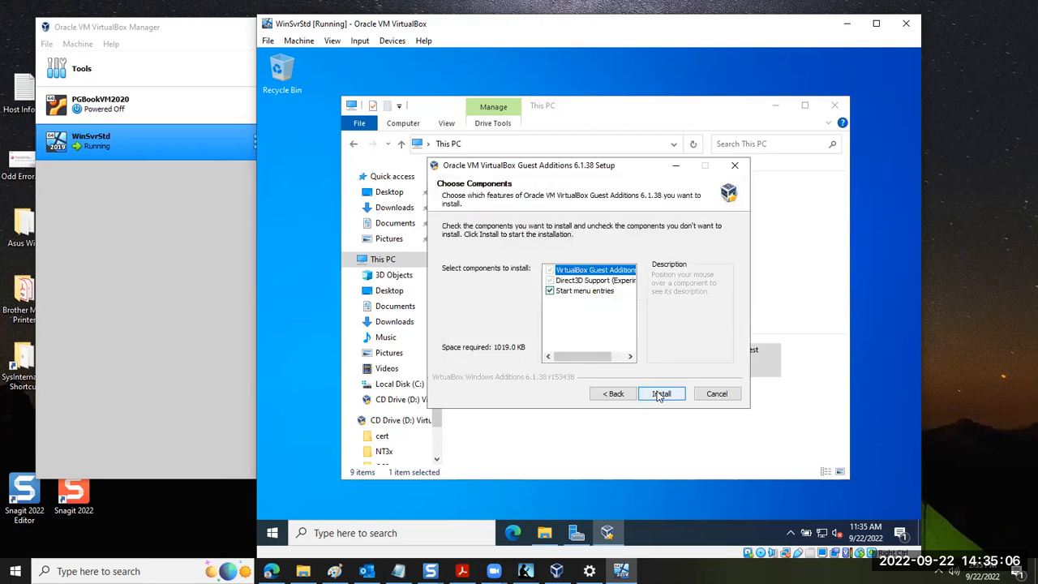
pyautogui.click(657, 393)
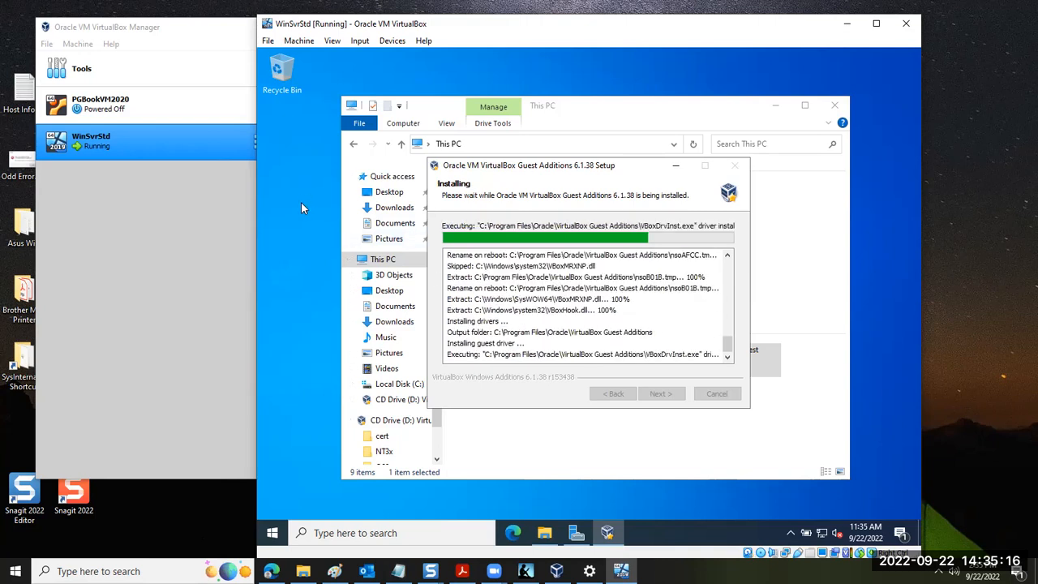
# View the WinSvrStd details in VirtualBox Manager, and uncover the guest's Guest Additions CD drive by moving the Setup window aside and back
pyautogui.click(96, 29)
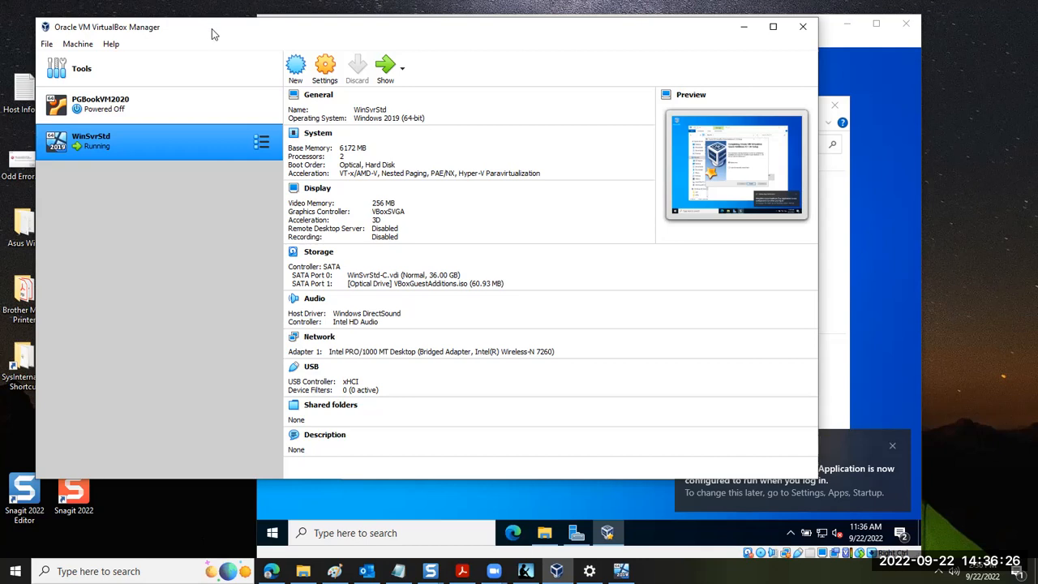
pyautogui.click(882, 233)
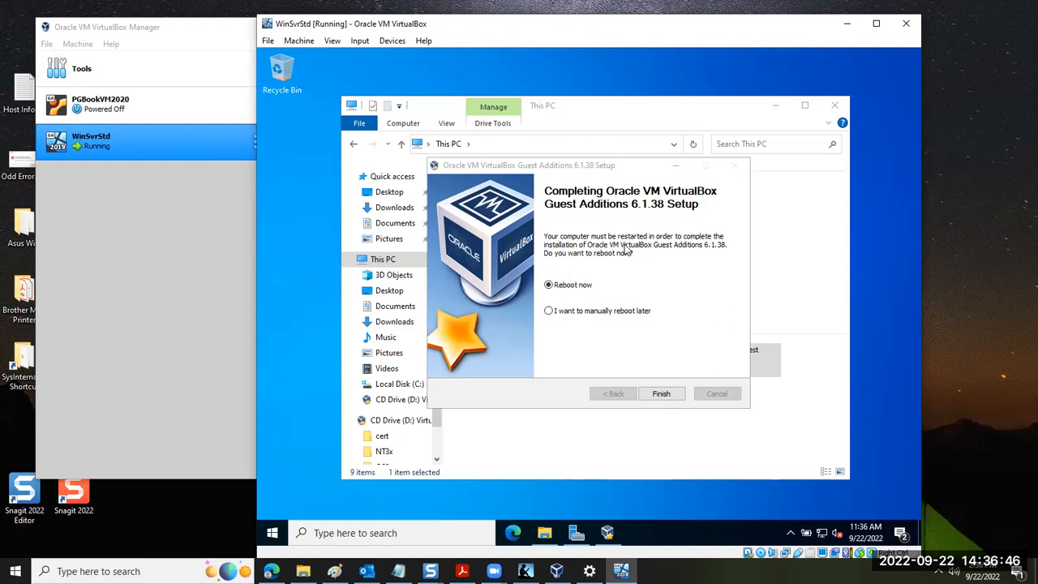
pyautogui.moveTo(561, 160); pyautogui.dragTo(628, 452)
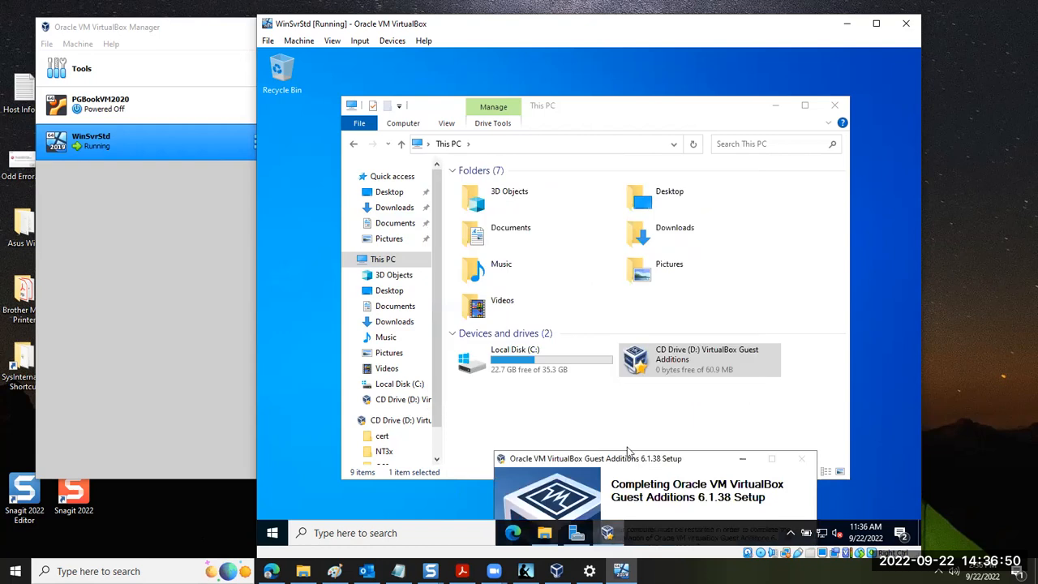
pyautogui.doubleClick(693, 360)
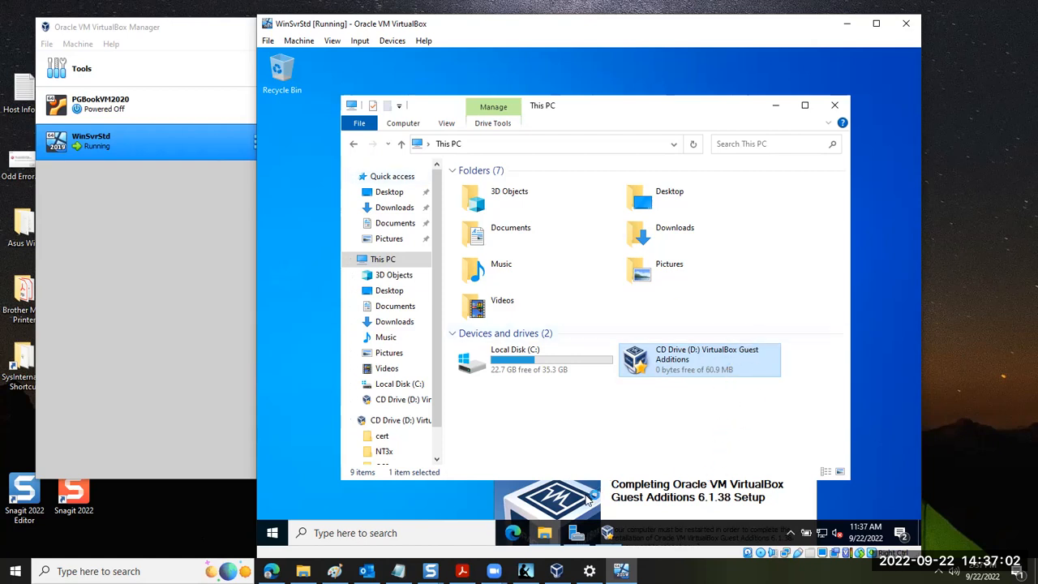
pyautogui.click(616, 515)
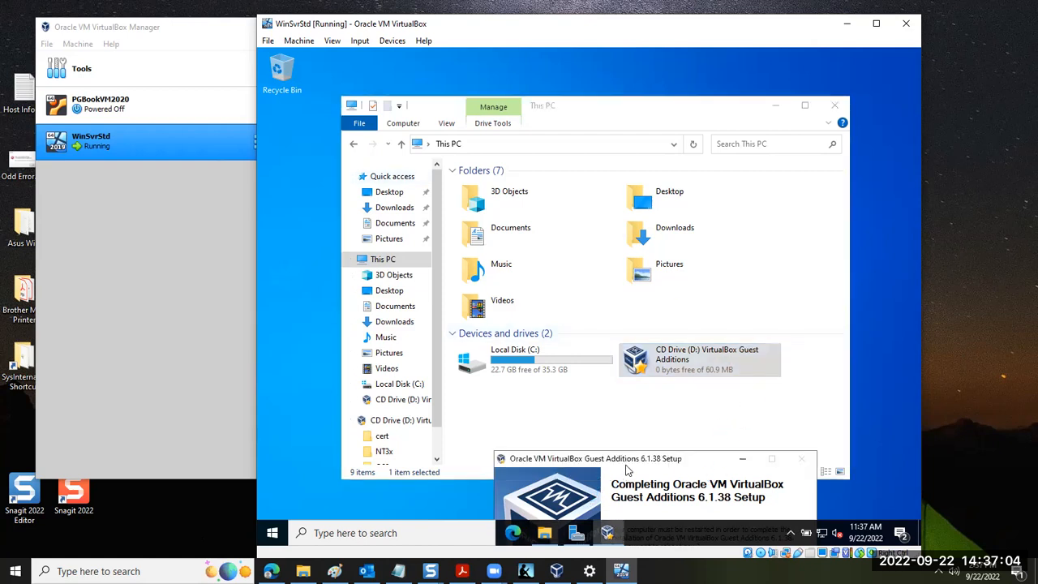
pyautogui.moveTo(629, 458); pyautogui.dragTo(577, 81)
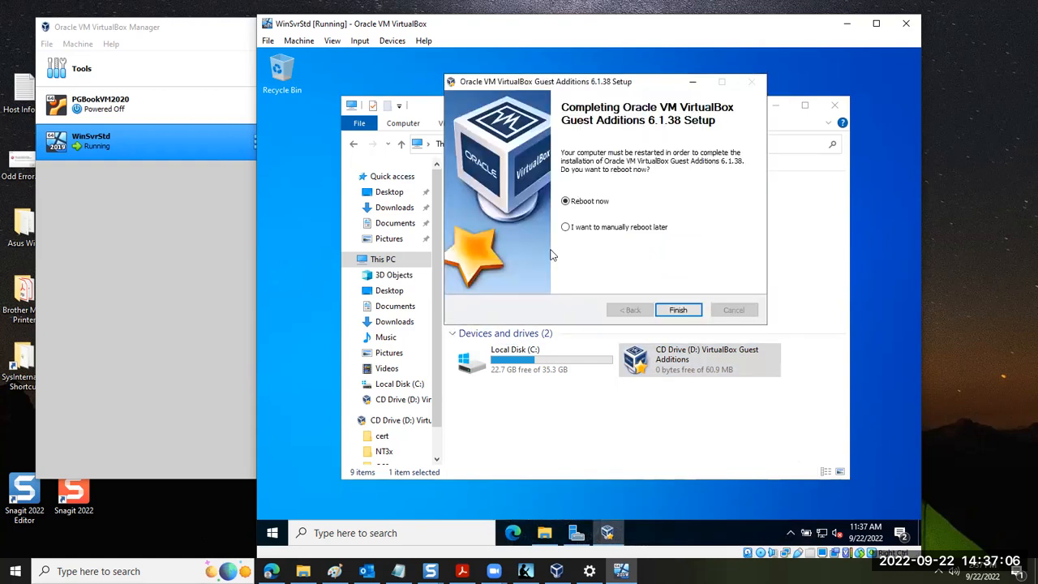
# Finish the Guest Additions setup with Reboot now and dismiss the mouse pointer integration message
pyautogui.click(678, 311)
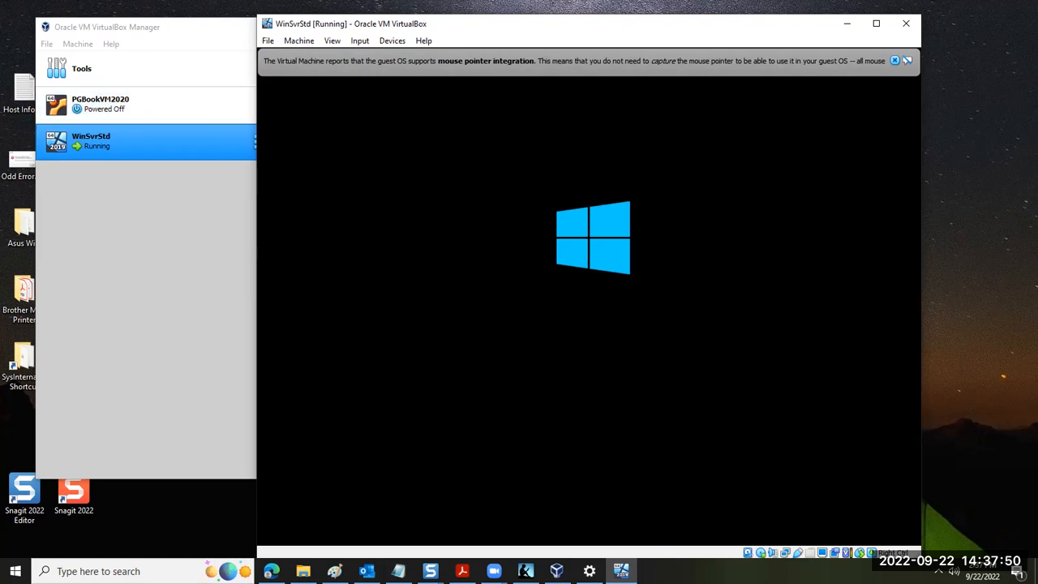
pyautogui.click(895, 61)
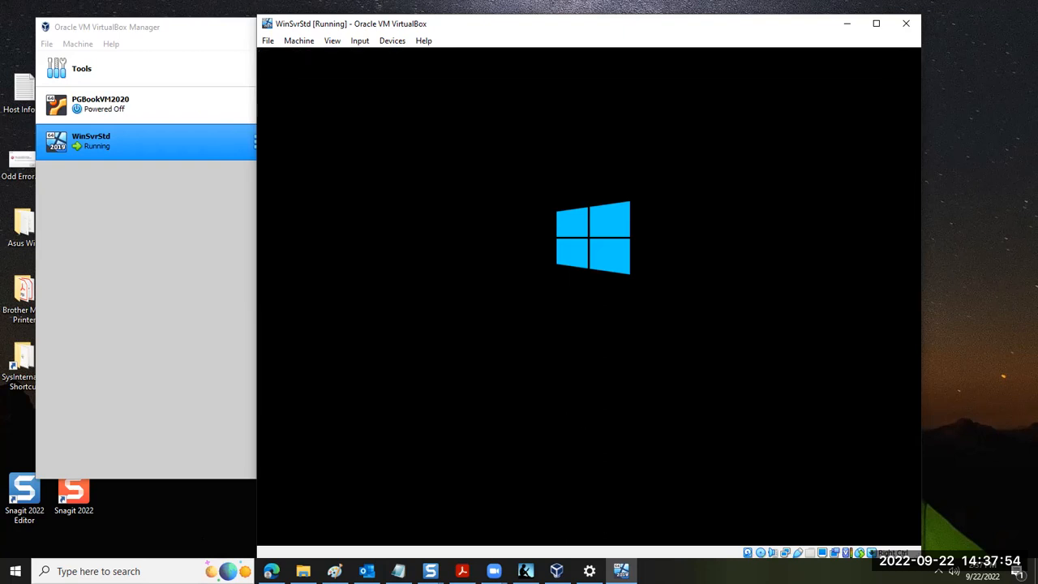
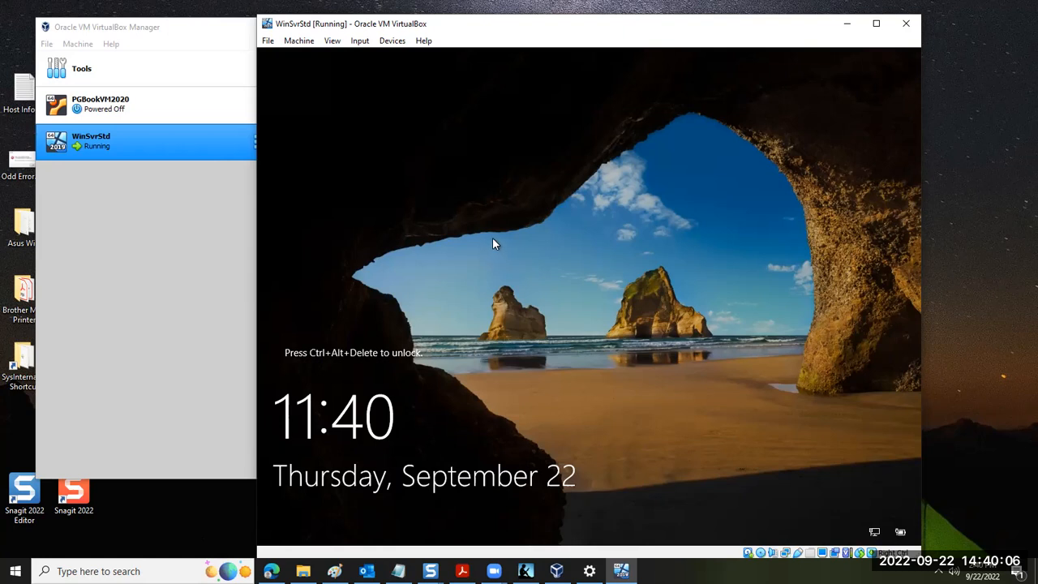
# View WinSvrStd's details in VirtualBox Manager, return to the VM, and sign in as Administrator with the account password
pyautogui.click(148, 31)
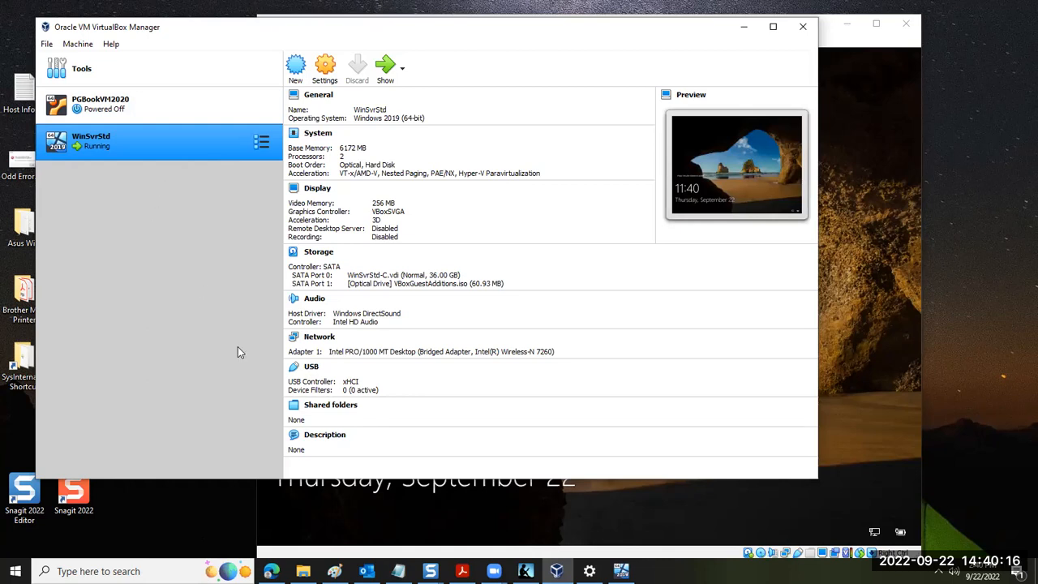
pyautogui.click(849, 123)
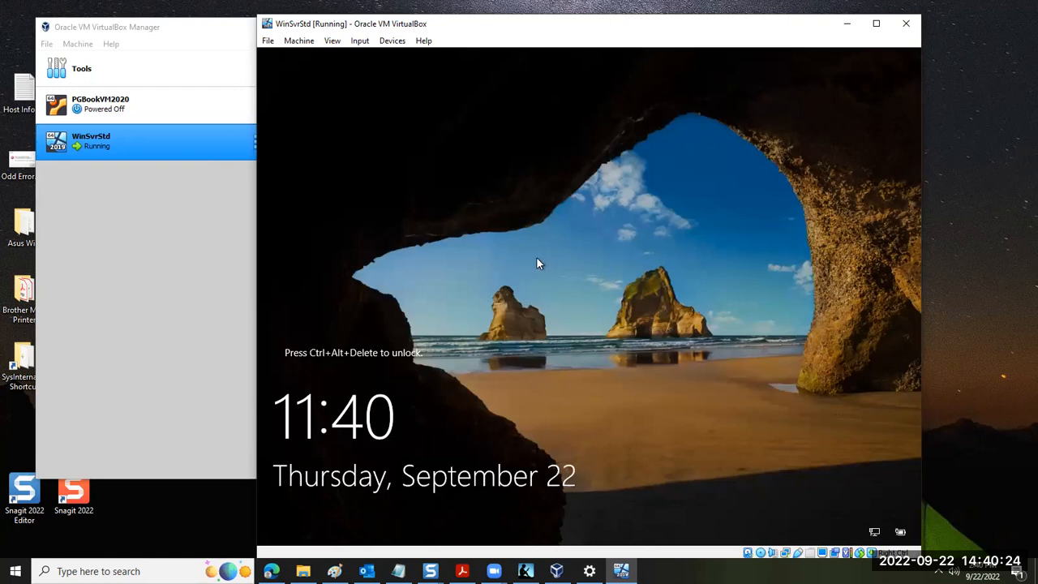
pyautogui.click(359, 41)
pyautogui.moveTo(388, 62)
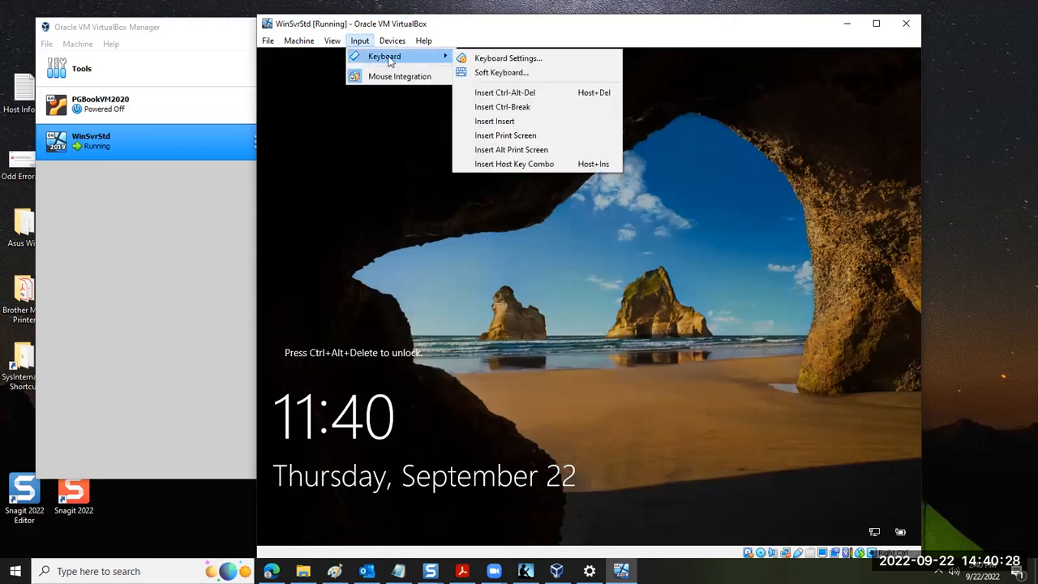
pyautogui.click(480, 94)
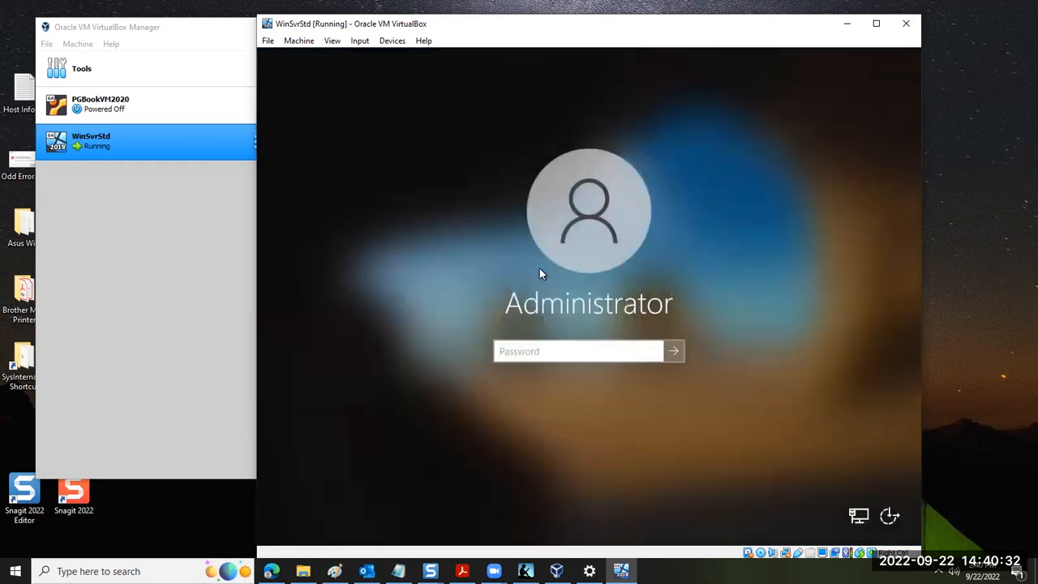
pyautogui.write('••••••••••')
pyautogui.press('Return')
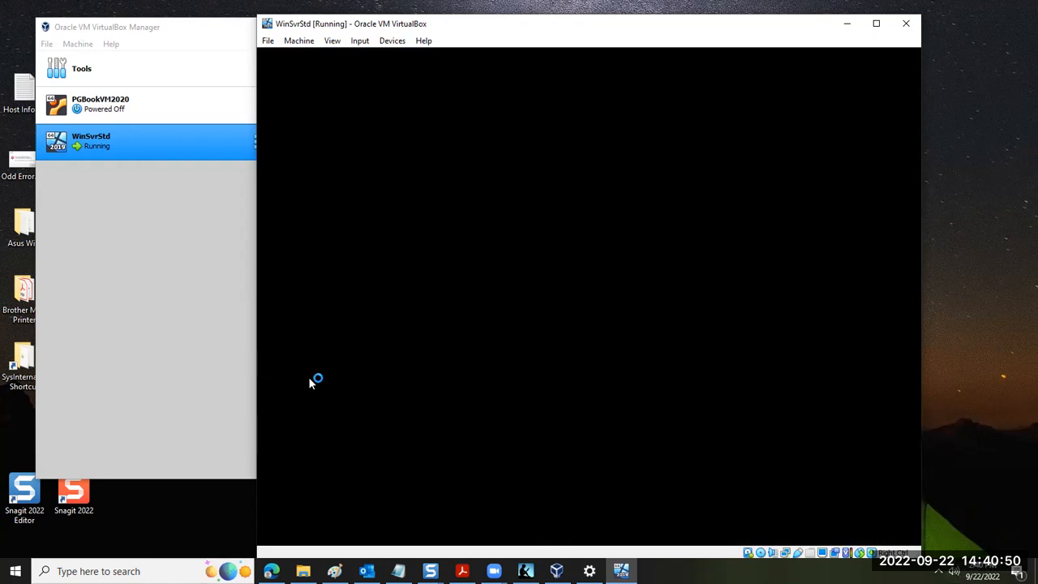
# Review the Module 2 activities list on the Blackboard course page in Edge, and switch back to the WinSvrStd VM
pyautogui.moveTo(272, 572)
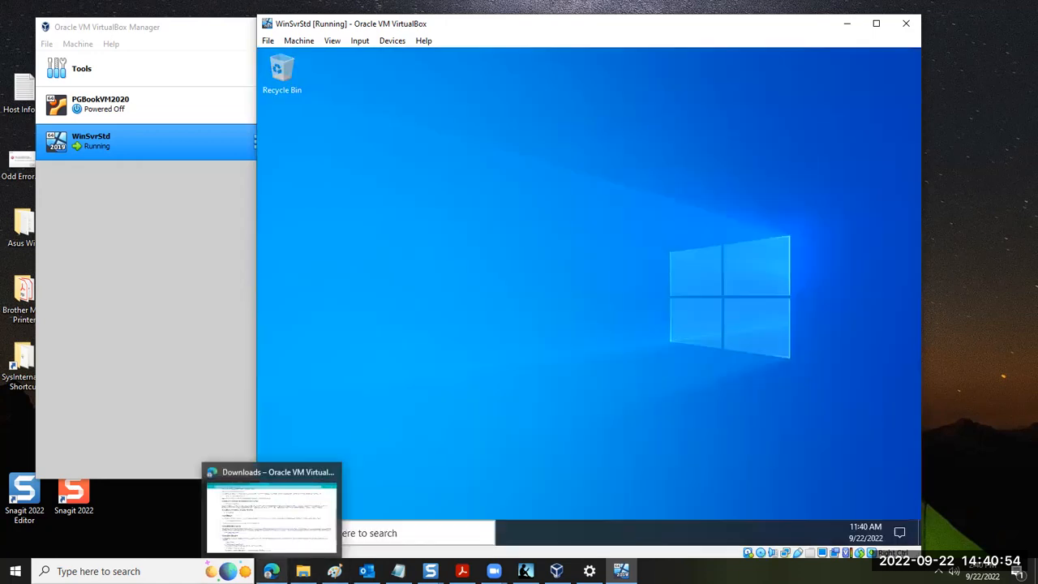
pyautogui.click(272, 519)
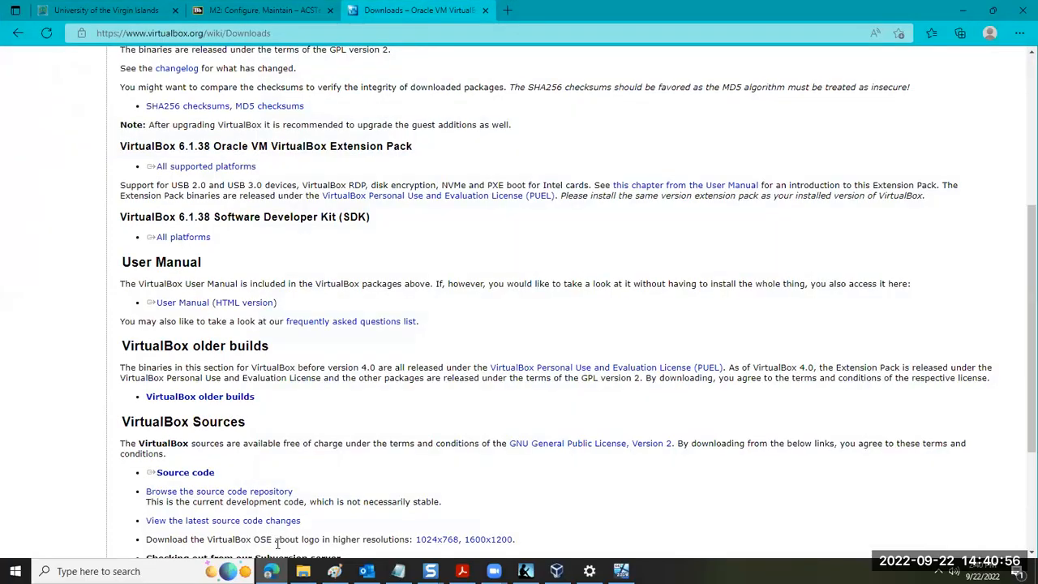
pyautogui.click(202, 12)
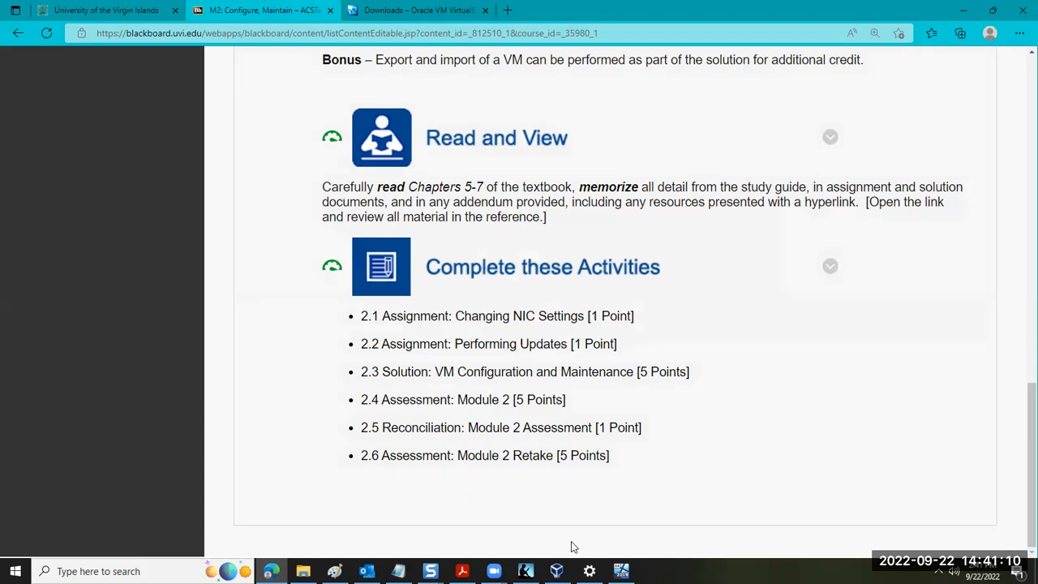
pyautogui.moveTo(621, 571)
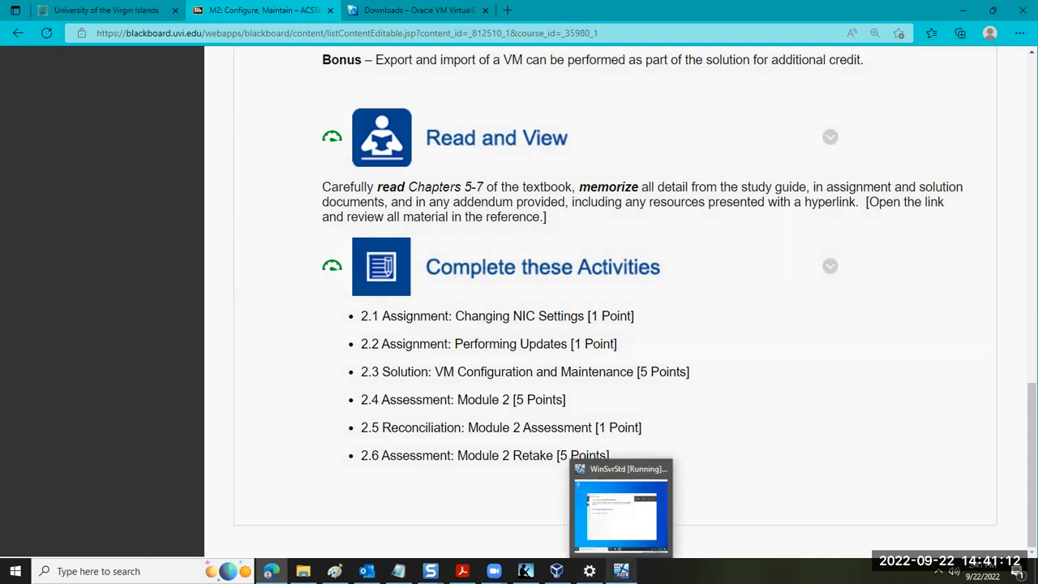
pyautogui.click(637, 541)
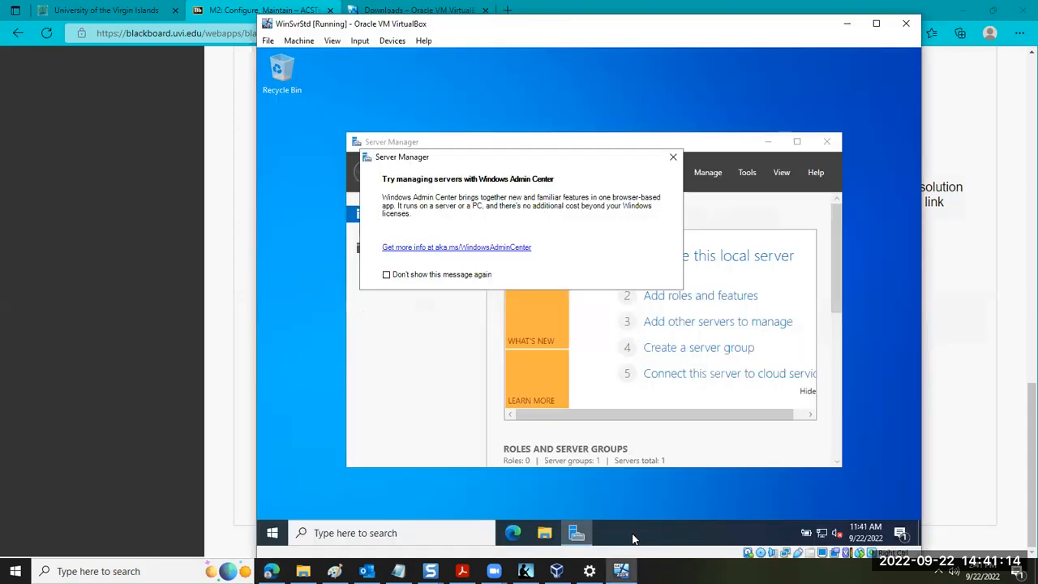
# Dismiss the Windows Admin Center notice and open Windows Update from Server Manager's Local Server page, with Server Manager, Settings and the VM window maximized
pyautogui.click(672, 157)
pyautogui.click(797, 141)
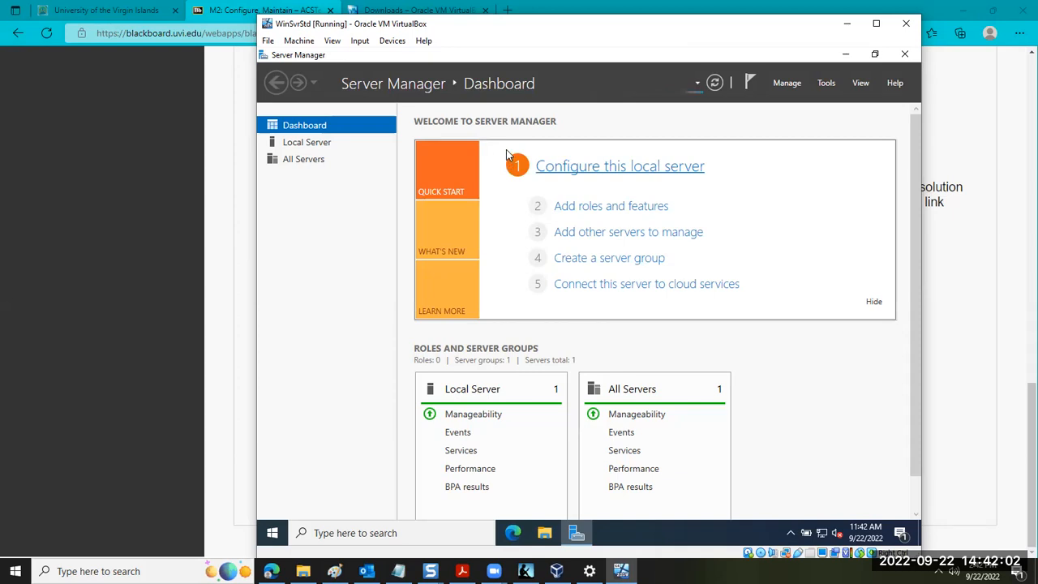
pyautogui.click(308, 144)
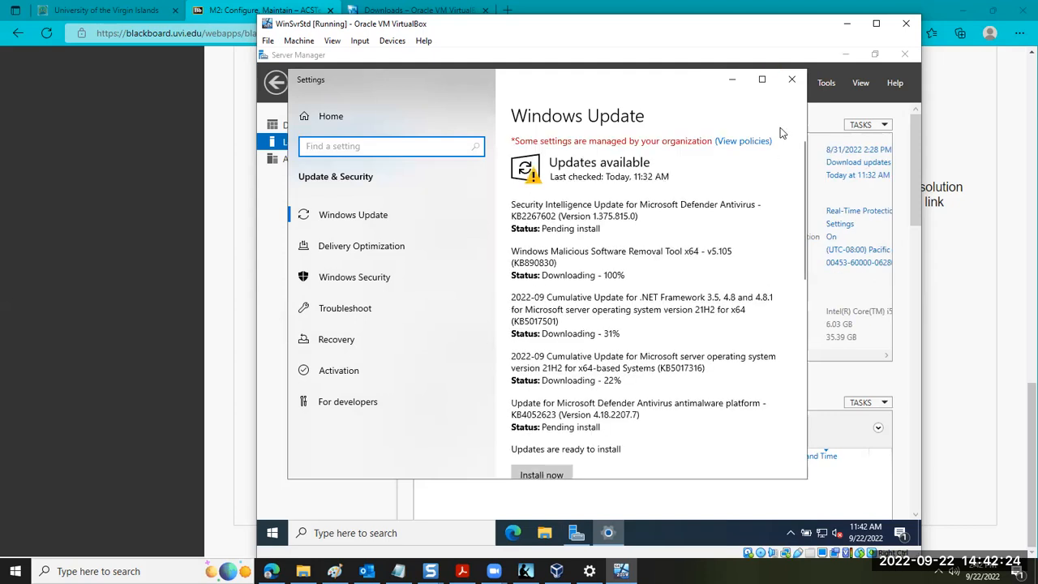
pyautogui.click(762, 78)
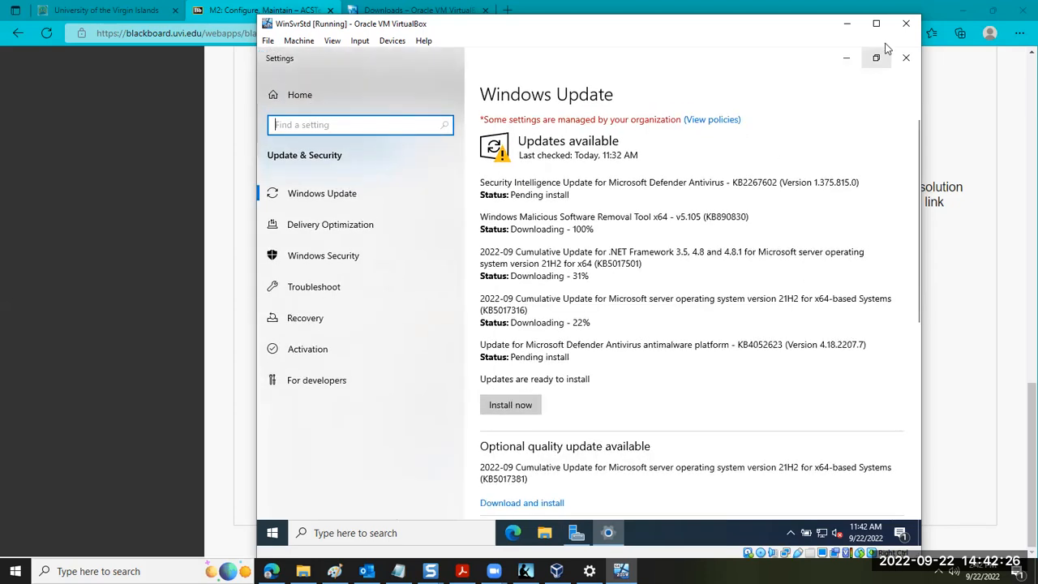
pyautogui.click(875, 23)
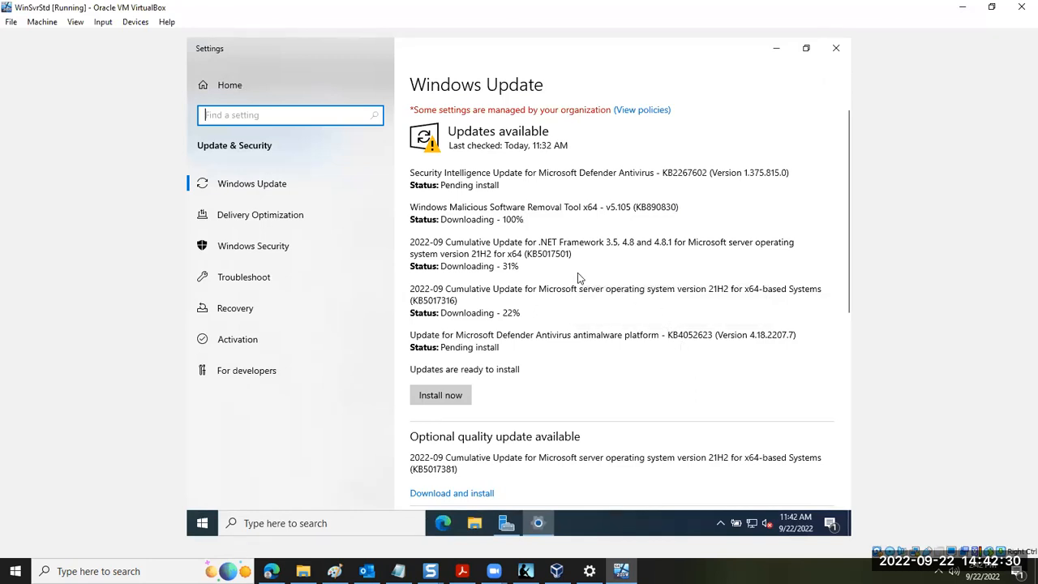
# Turn on all update options and the restart notification in Windows Update's Advanced options, and return to the update list
pyautogui.scroll(-3, 567, 336)
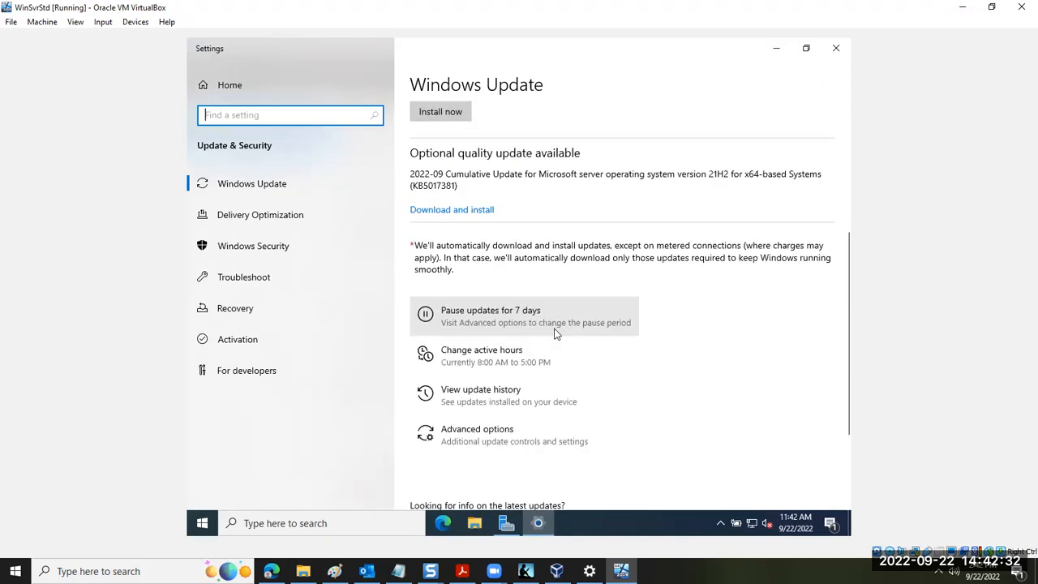
pyautogui.click(503, 430)
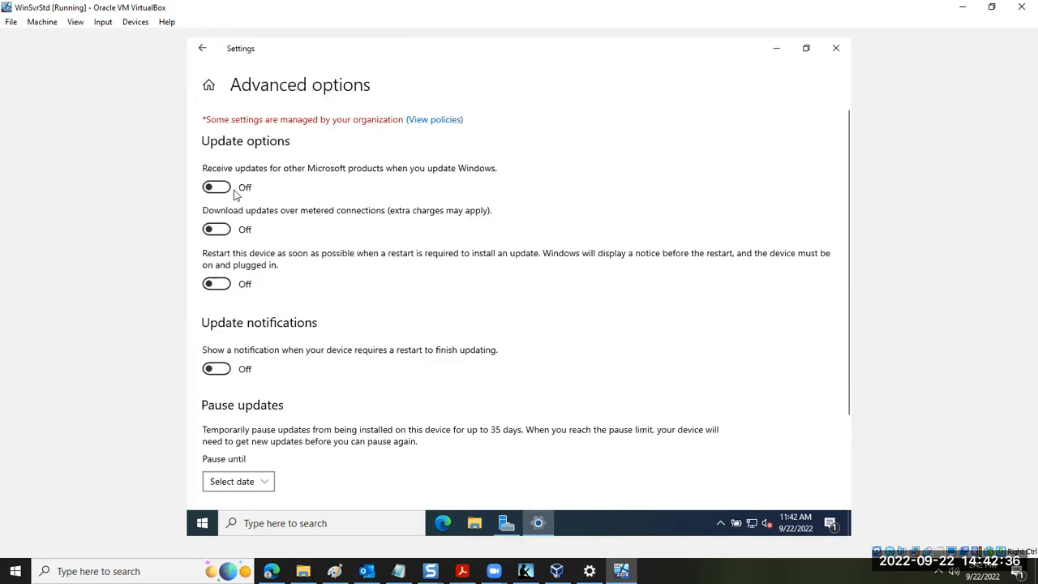
pyautogui.click(227, 191)
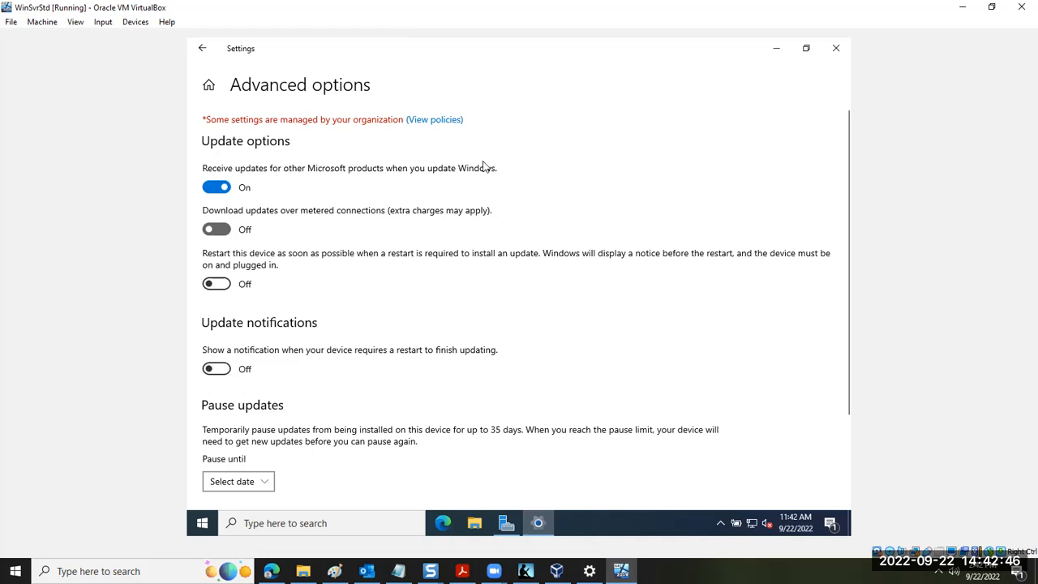
pyautogui.click(806, 48)
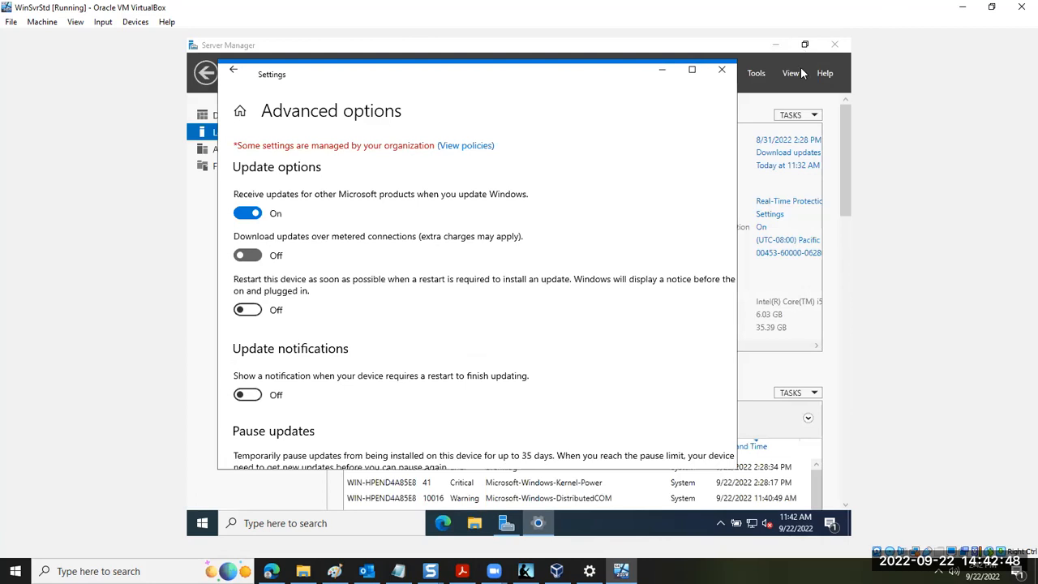
pyautogui.click(251, 307)
pyautogui.click(258, 392)
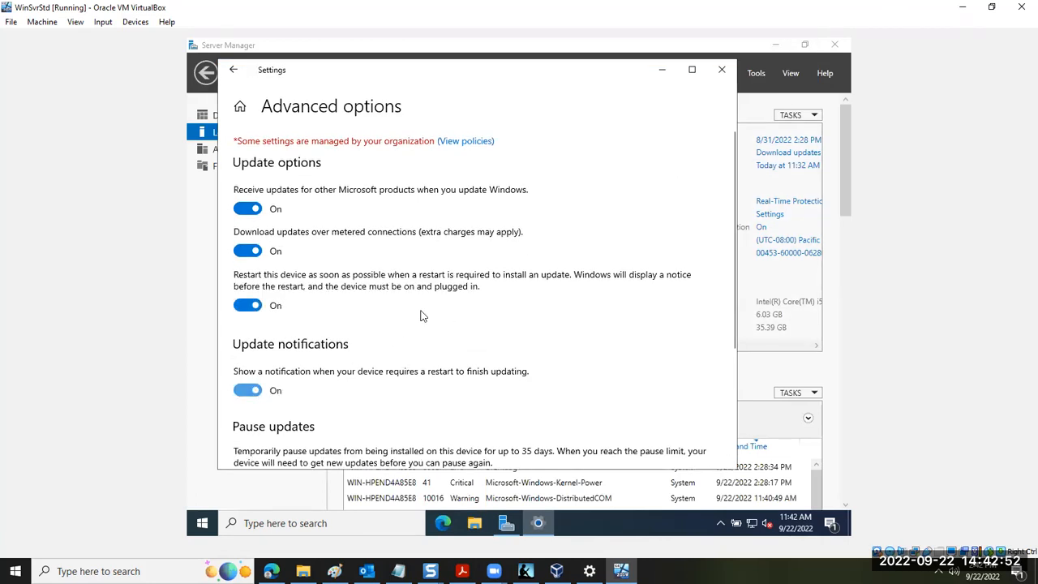
pyautogui.click(233, 71)
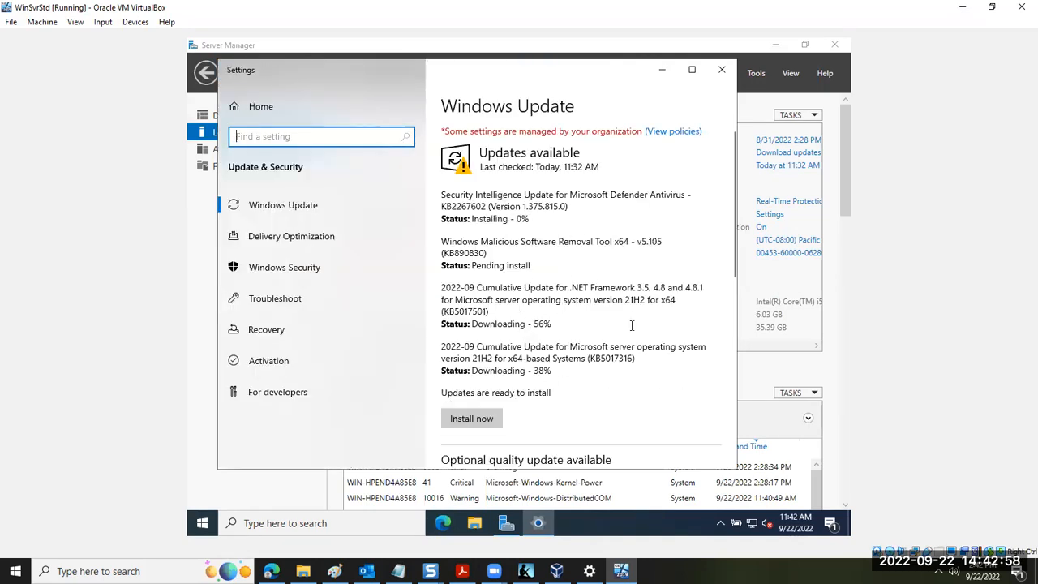
# Review the pending updates, highlight KB5017316, and start Download and install for the optional cumulative update KB5017381
pyautogui.scroll(-3, 572, 386)
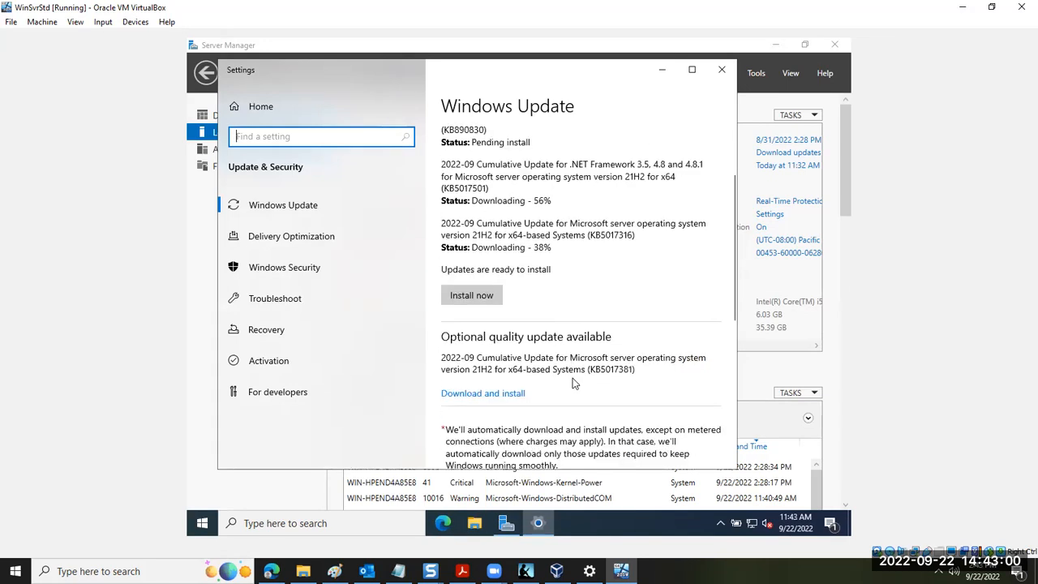
pyautogui.scroll(-3, 572, 383)
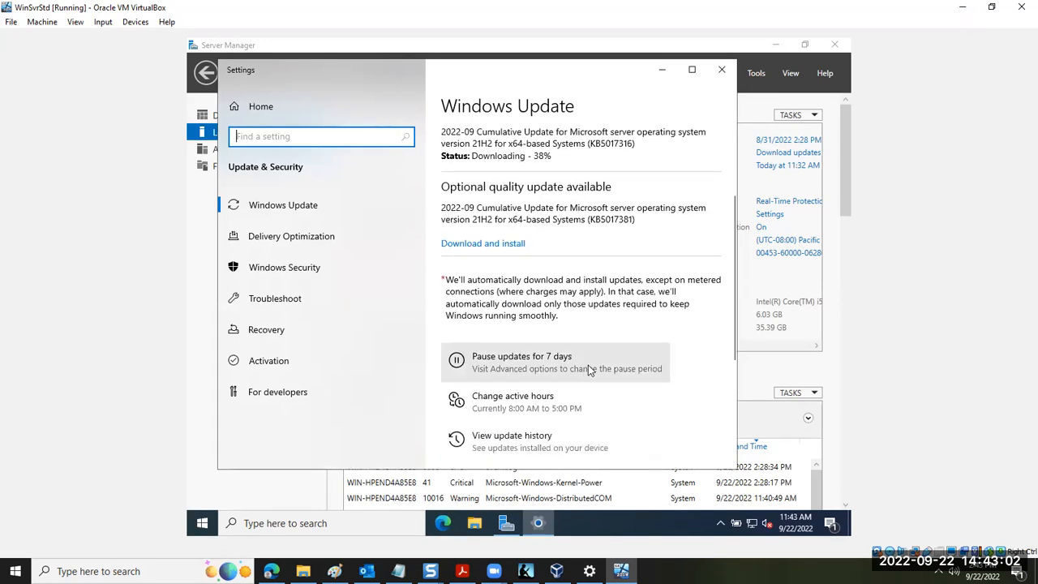
pyautogui.scroll(-5, 591, 347)
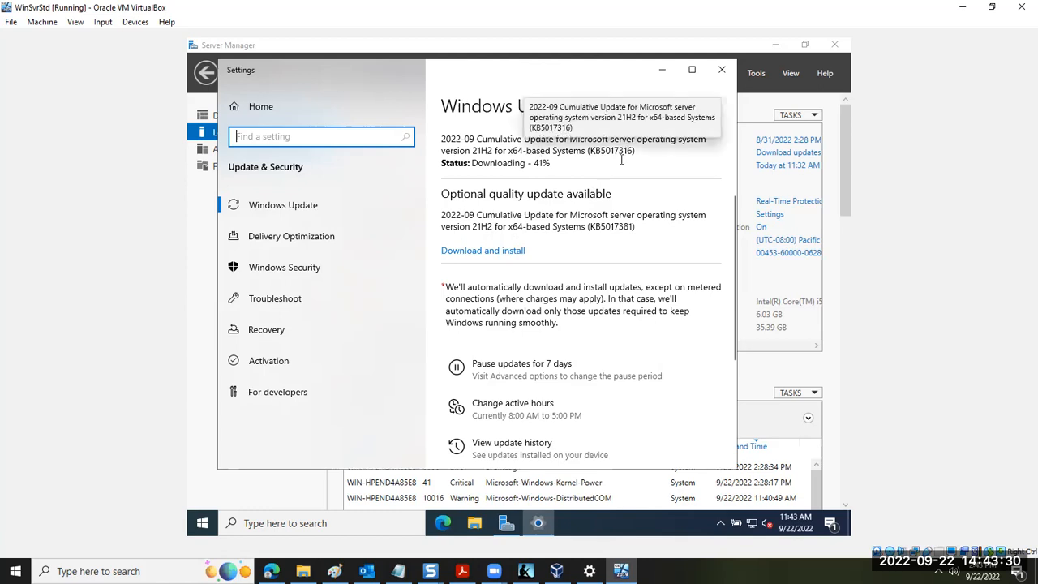
pyautogui.moveTo(591, 155); pyautogui.dragTo(632, 154)
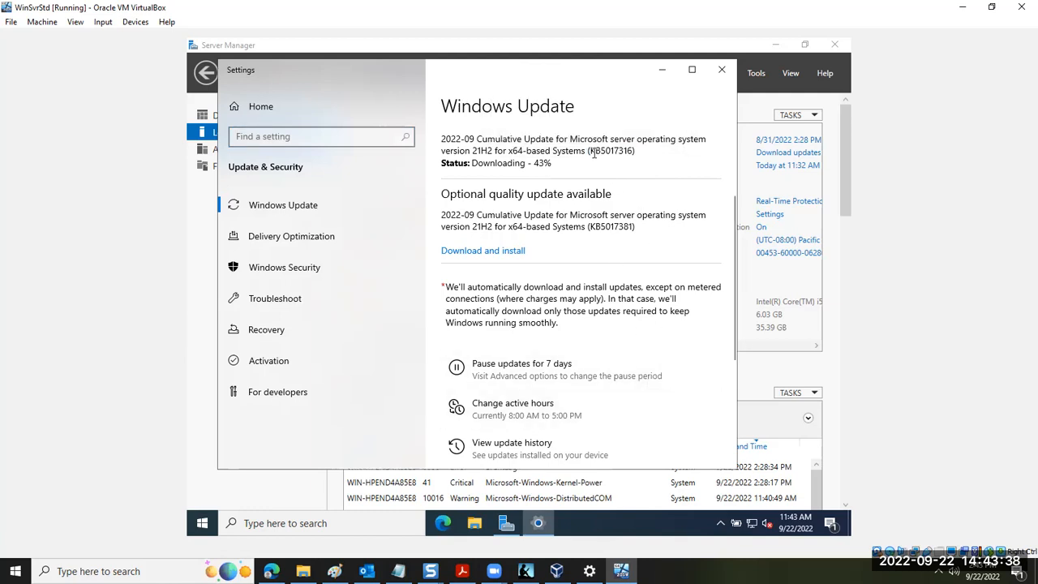
pyautogui.moveTo(590, 151); pyautogui.dragTo(634, 151)
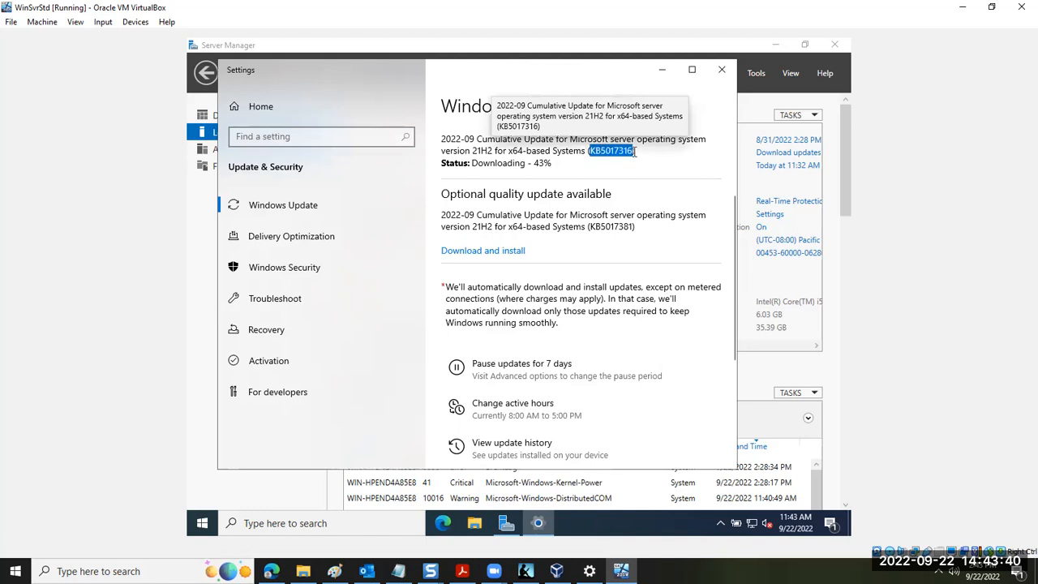
pyautogui.click(616, 162)
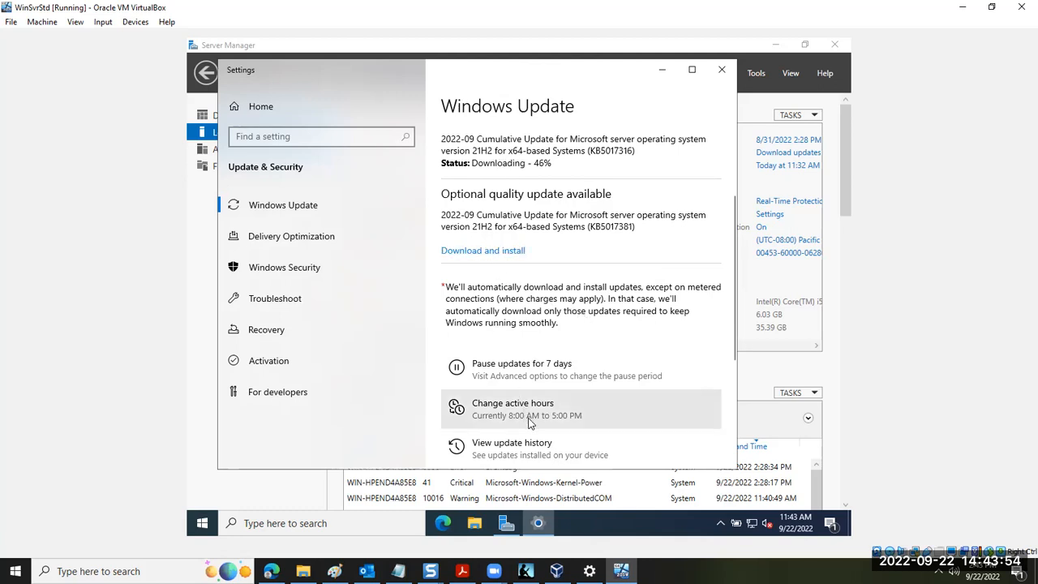
pyautogui.click(498, 253)
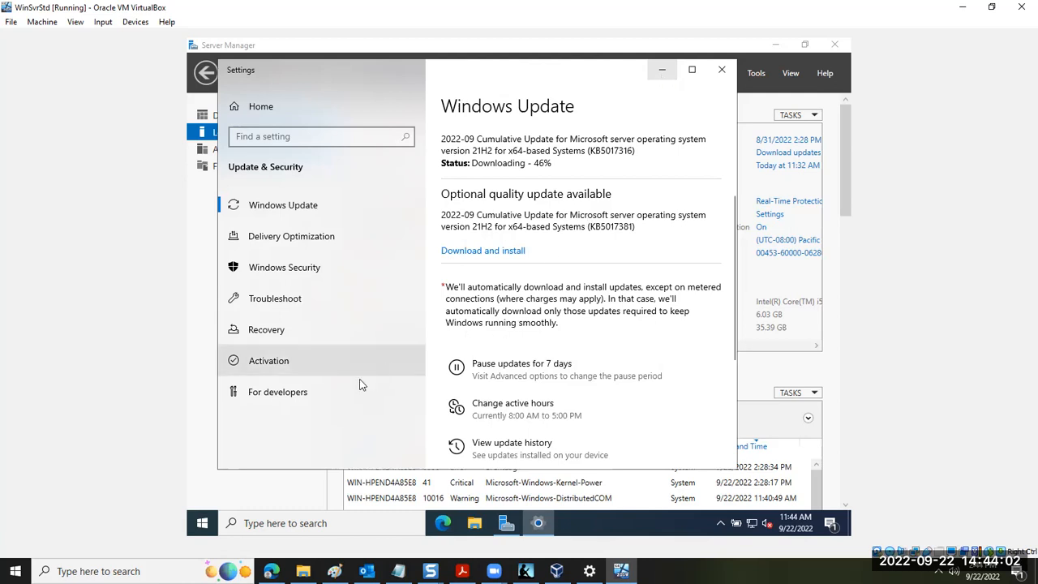
# Reopen Settings from the guest's Start menu to check the Windows Update progress, and minimize it again
pyautogui.click(199, 525)
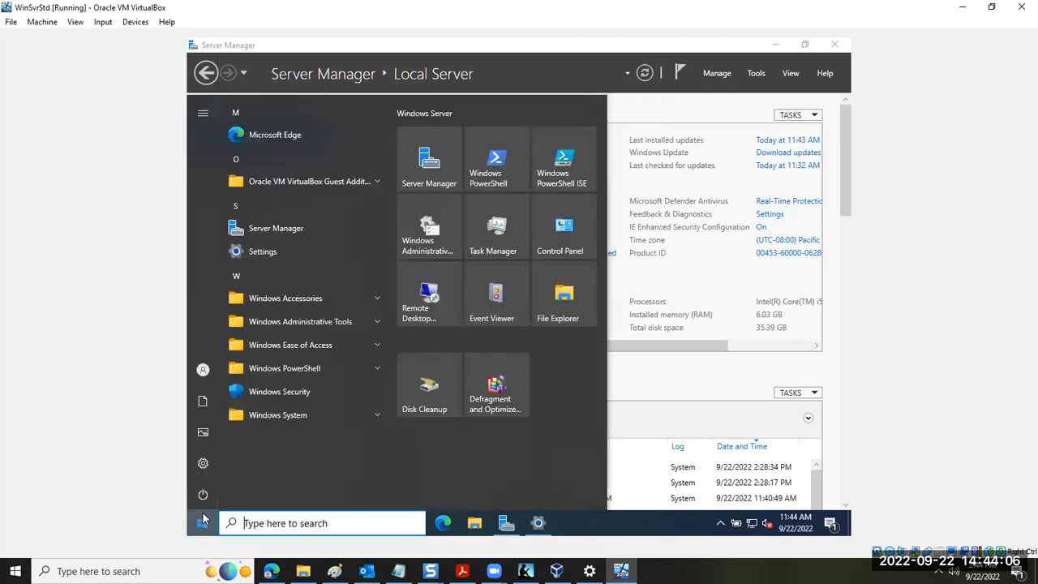
pyautogui.click(203, 465)
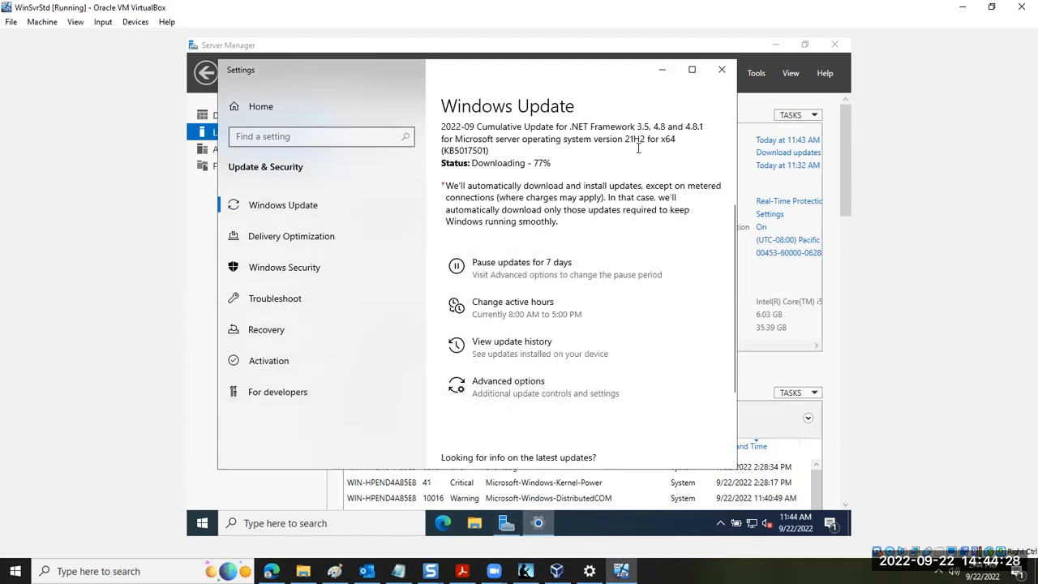
pyautogui.click(661, 70)
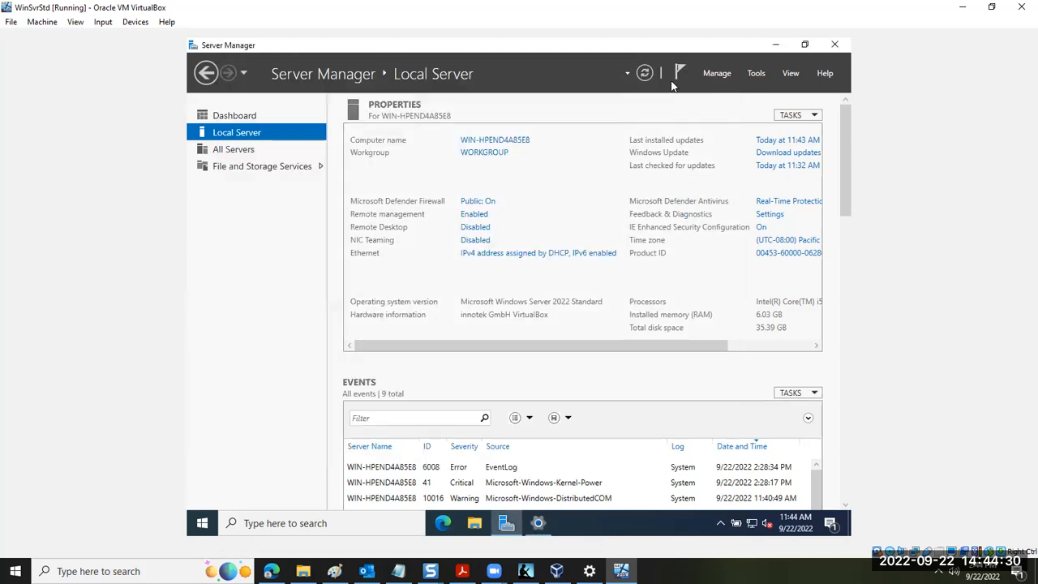
# Open Control Panel in the guest, minimize Server Manager, and maximize the Control Panel window
pyautogui.click(202, 525)
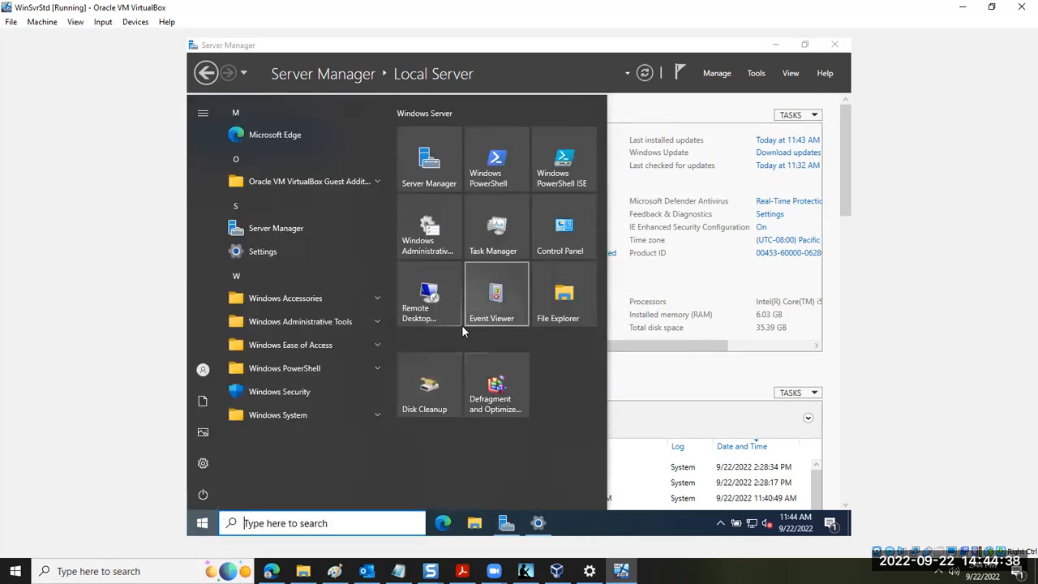
pyautogui.click(561, 244)
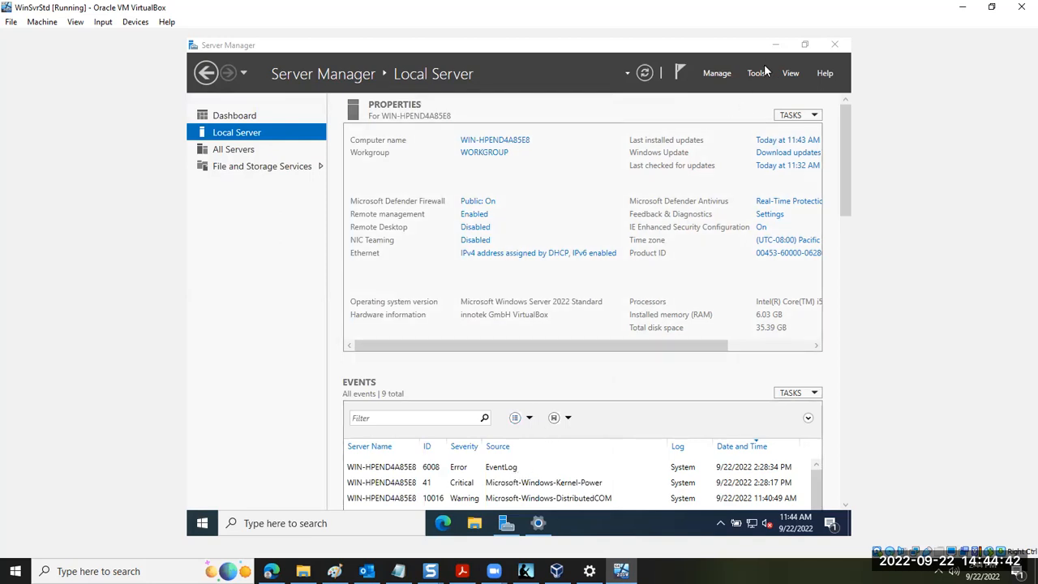
pyautogui.click(775, 45)
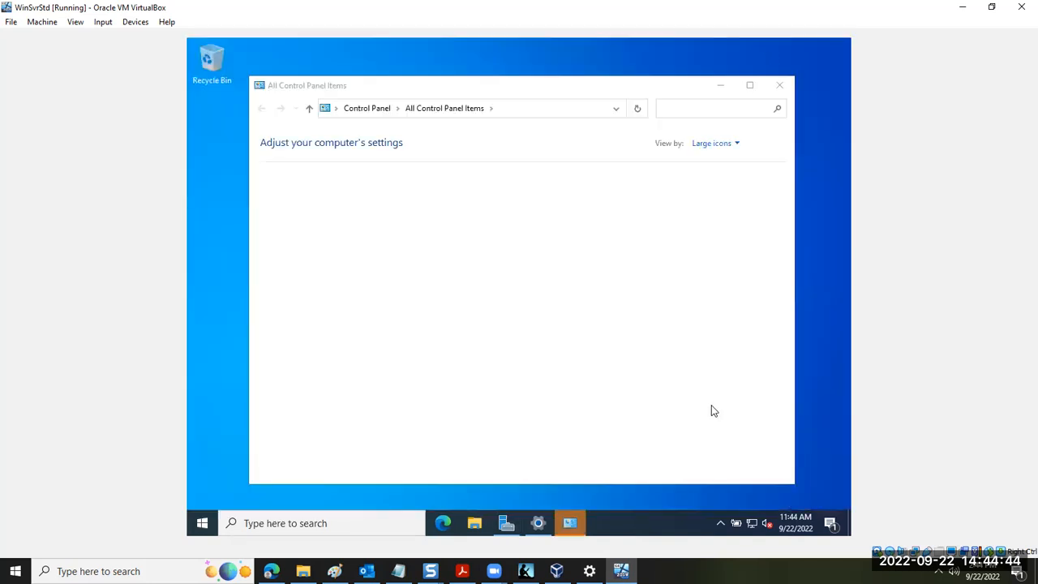
pyautogui.click(751, 87)
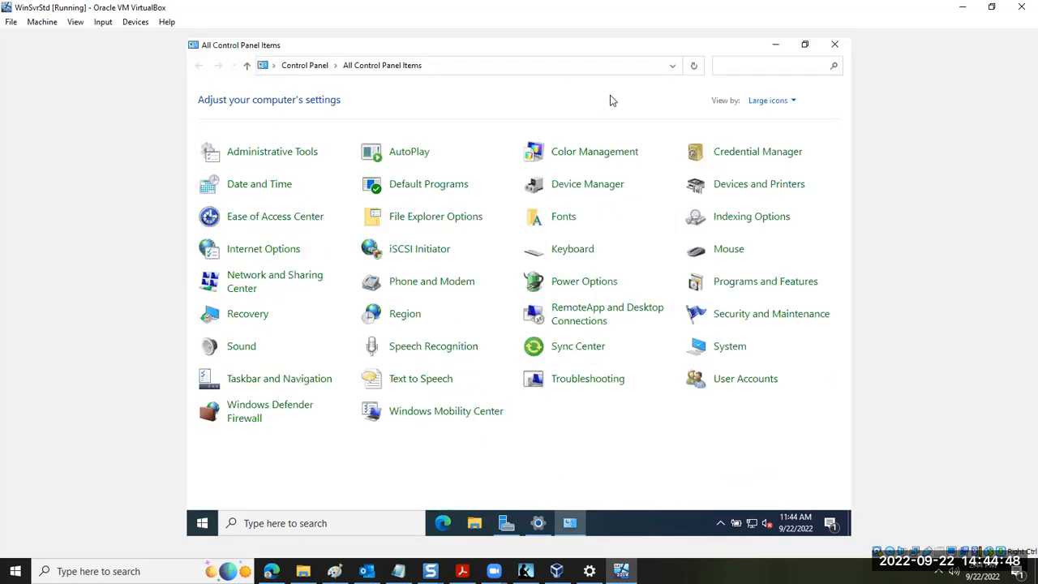
# Compare Control Panel's Category view with its Large icons view, and close Control Panel
pyautogui.click(770, 101)
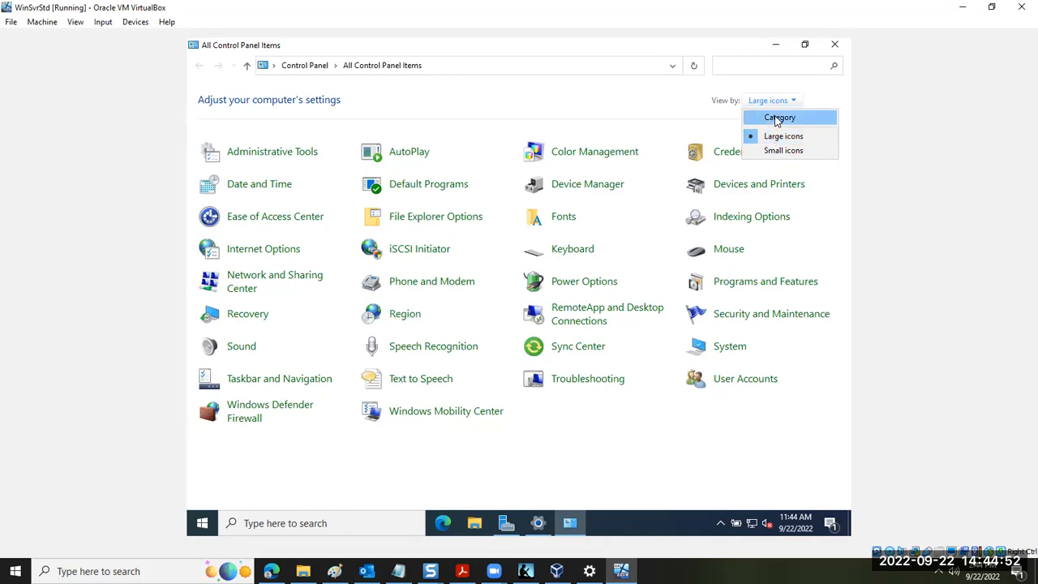
pyautogui.press('Return')
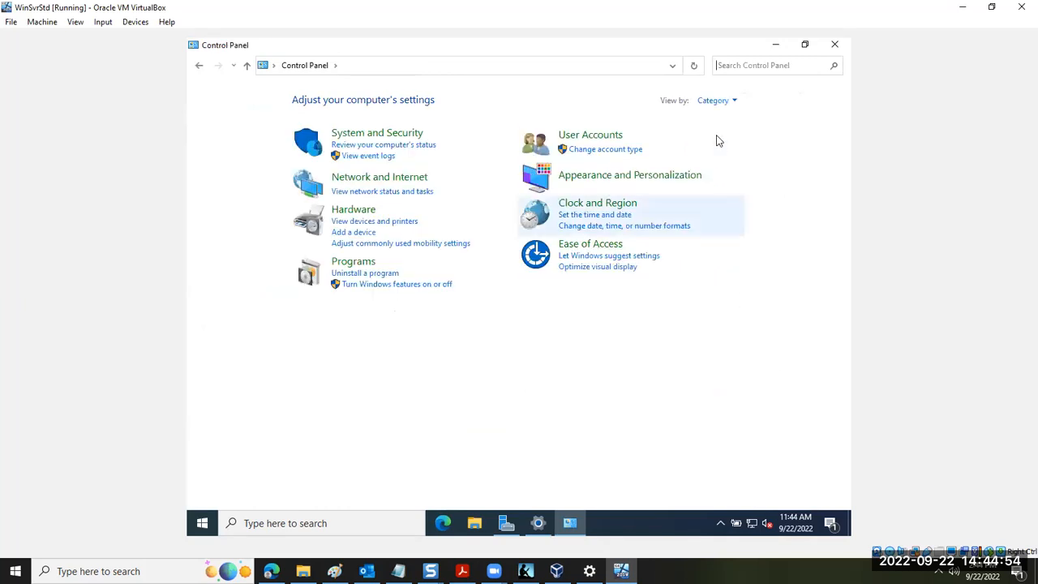
pyautogui.click(727, 102)
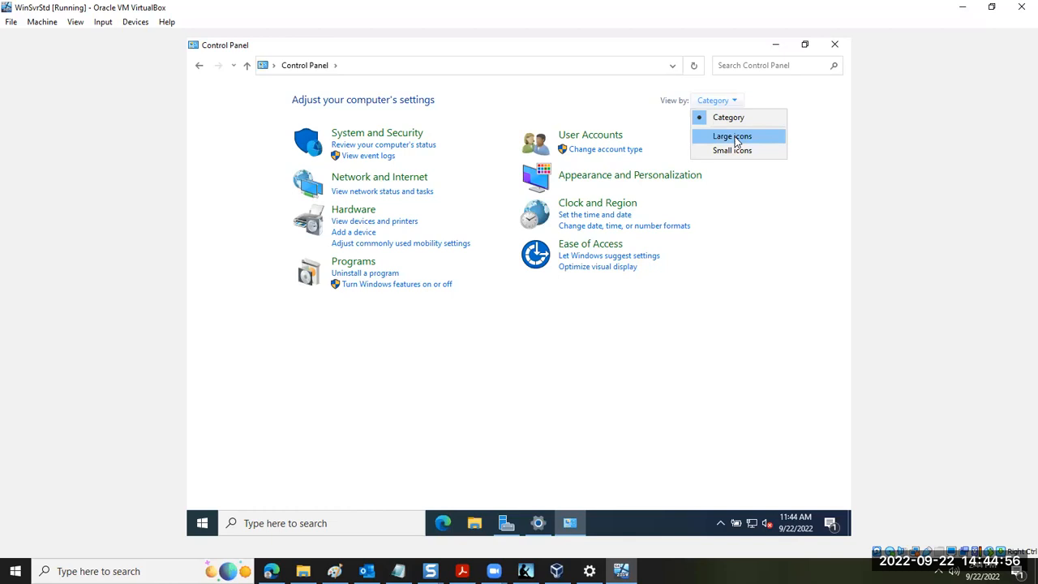
pyautogui.click(734, 138)
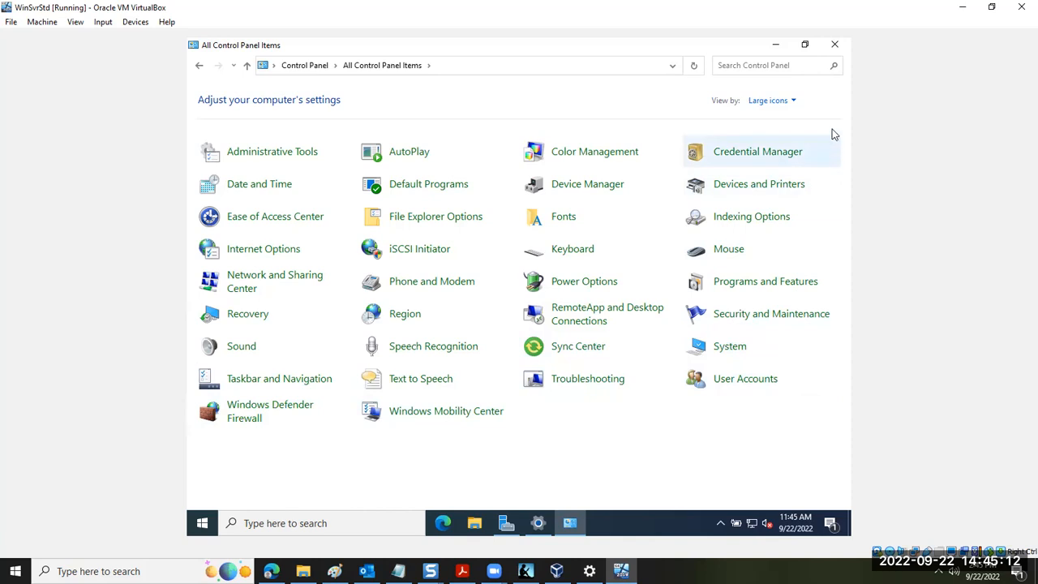
pyautogui.click(832, 46)
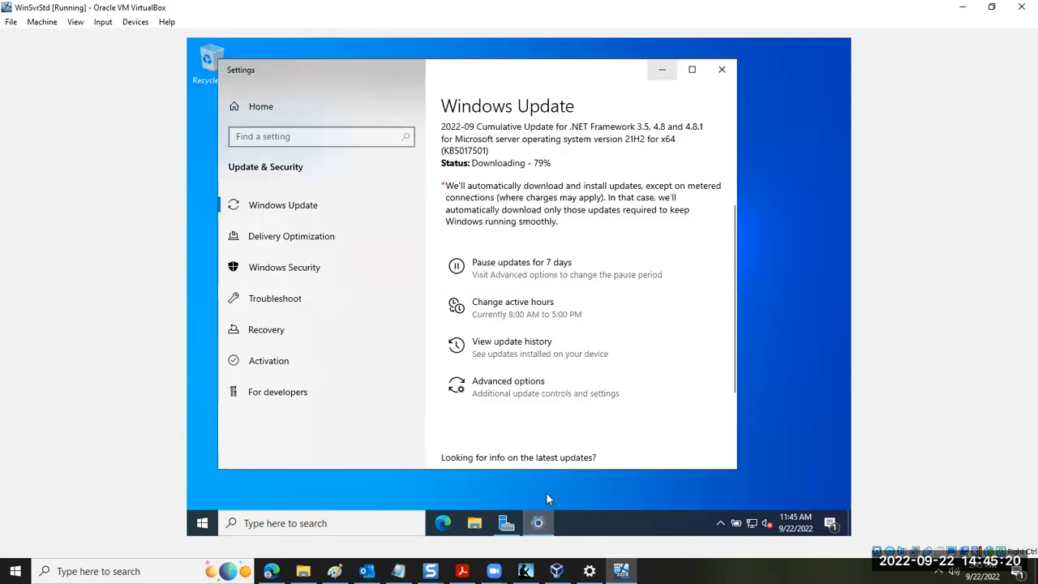
# Look over the guest's Windows Update page, and check the host's network menu and the VM's network adapter details
pyautogui.scroll(-3, 518, 354)
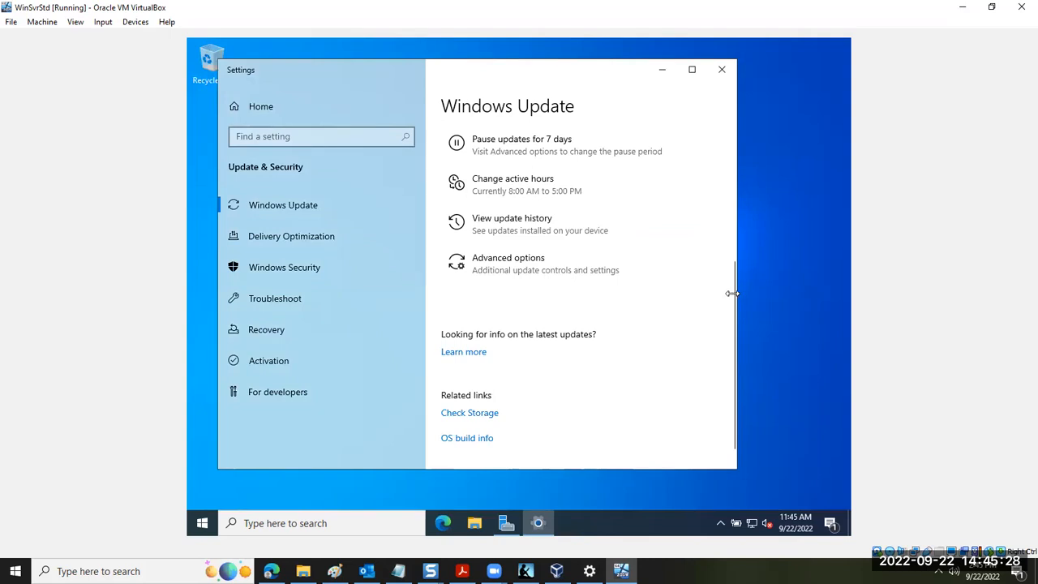
pyautogui.click(954, 571)
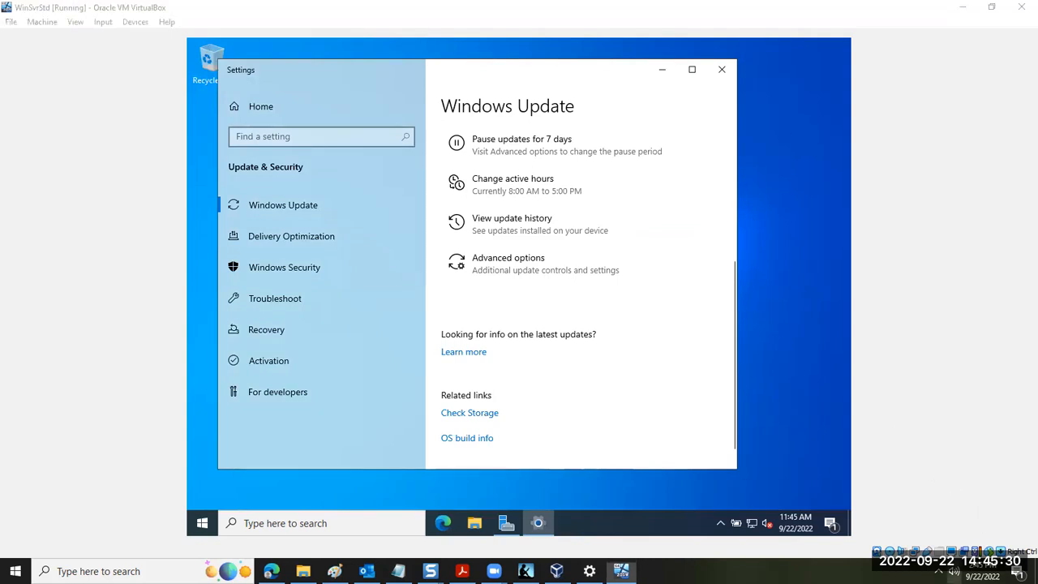
pyautogui.click(938, 570)
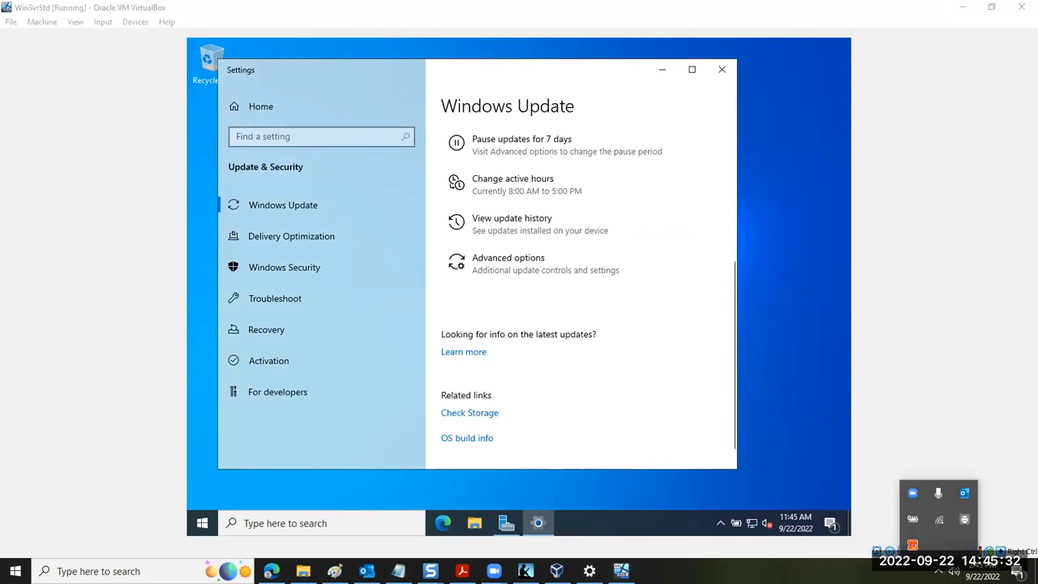
pyautogui.rightClick(940, 527)
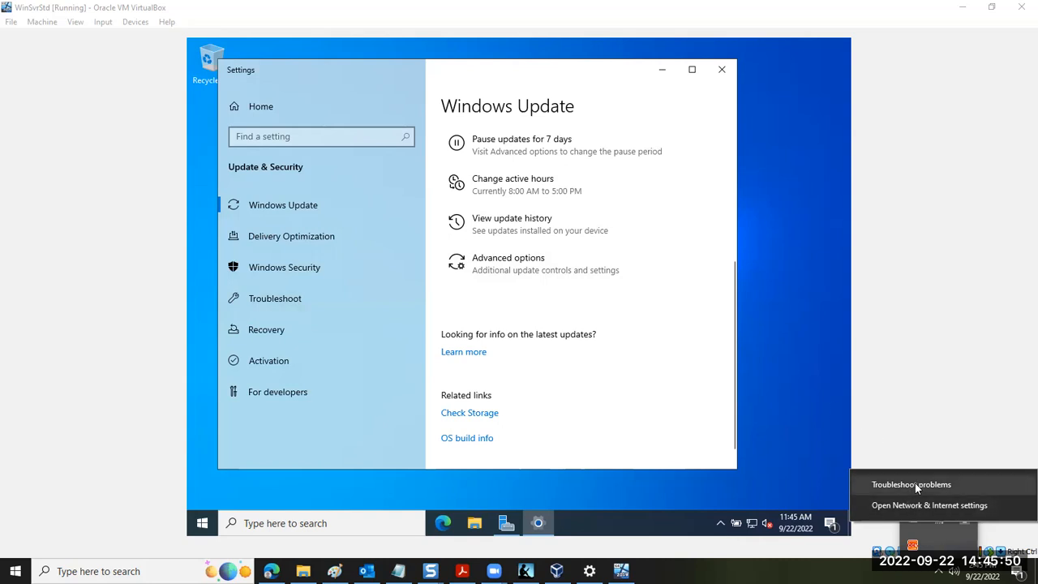
pyautogui.click(907, 427)
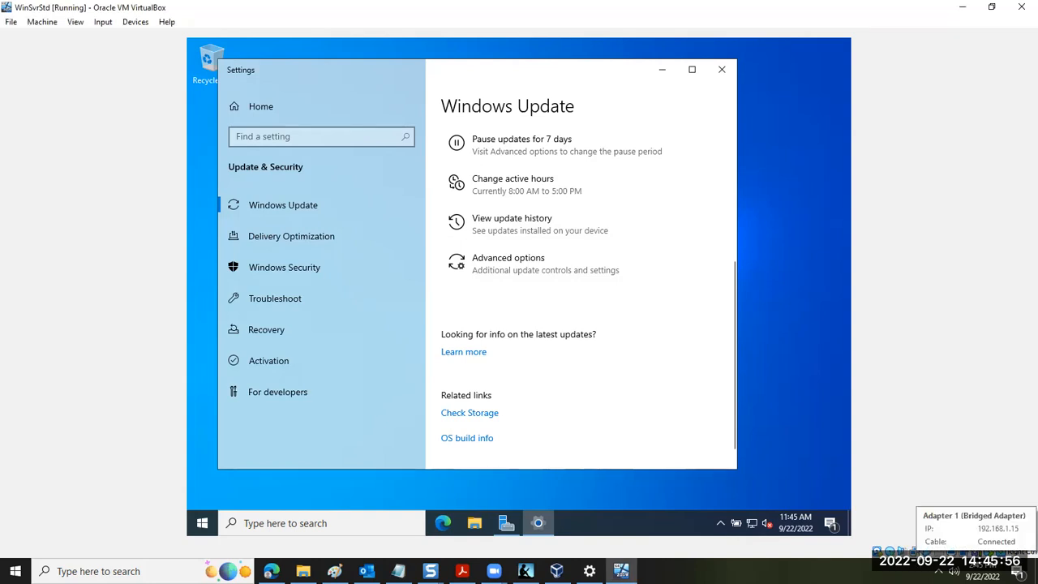
pyautogui.moveTo(920, 555)
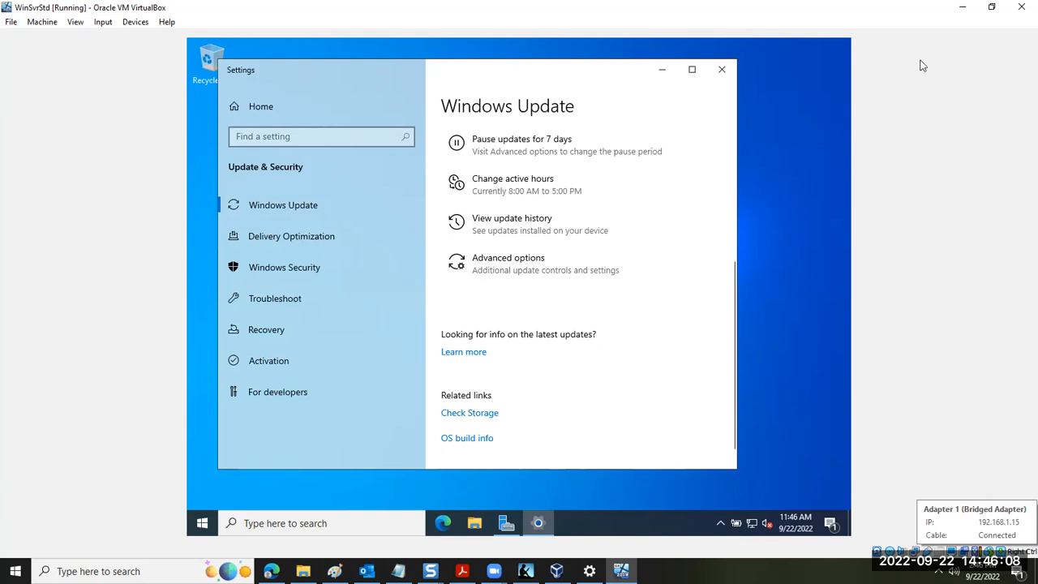
# Restore the VM window to a smaller size, show the host desktop, and reposition the VM window over it
pyautogui.click(994, 8)
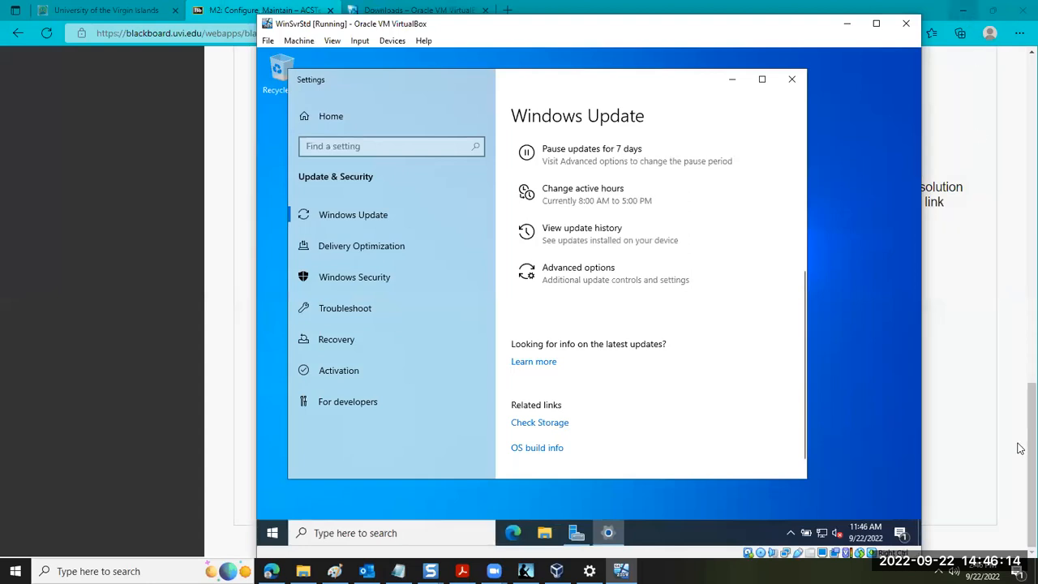
pyautogui.click(1036, 571)
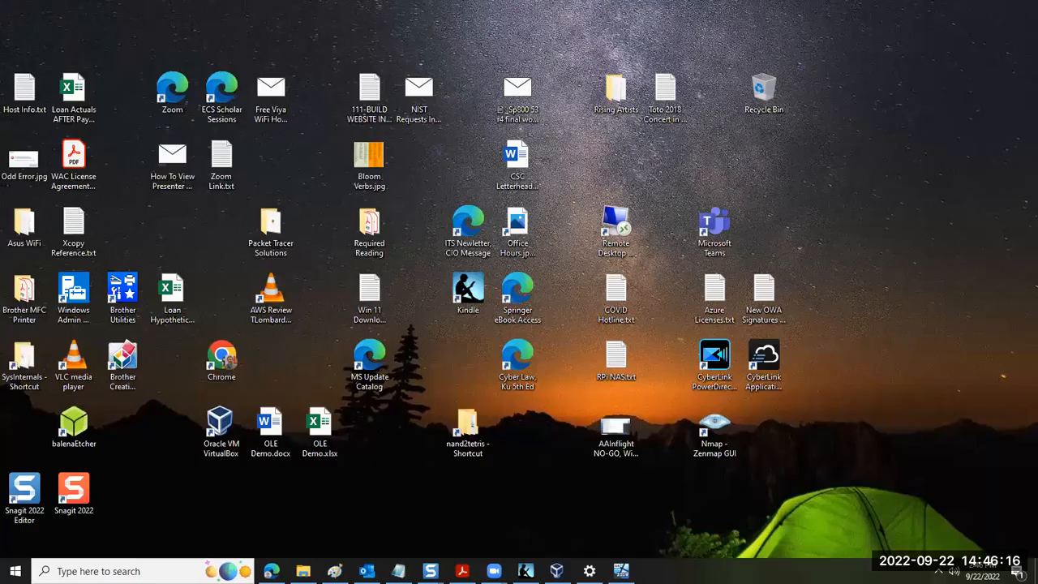
pyautogui.click(620, 570)
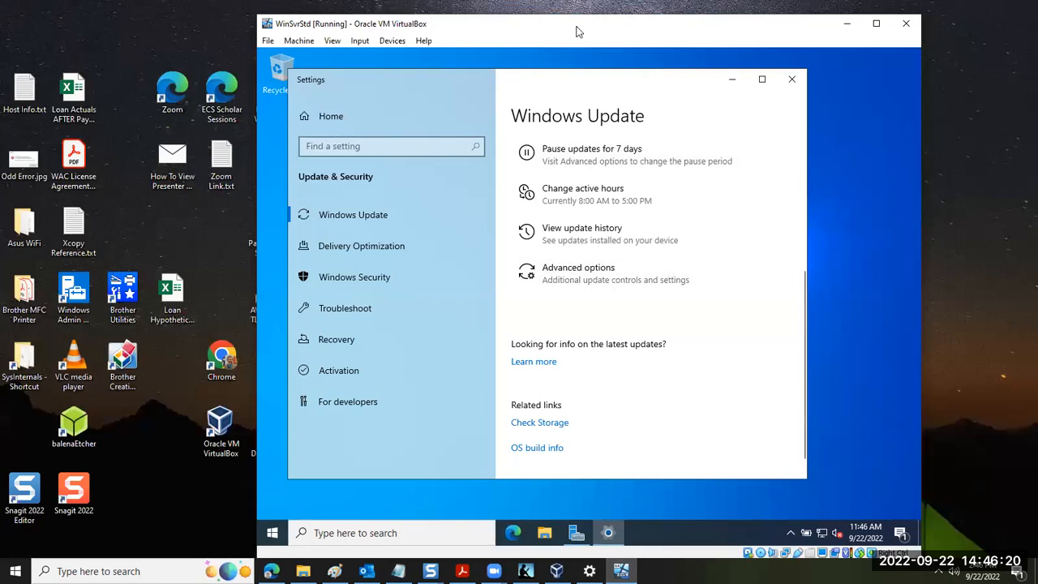
pyautogui.moveTo(578, 32); pyautogui.dragTo(505, 23)
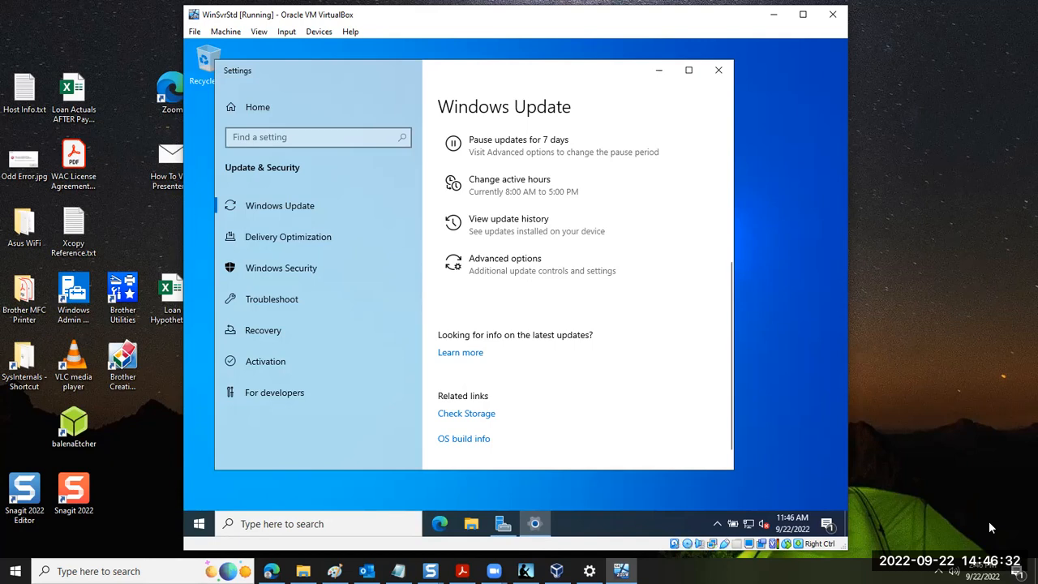
# Open the properties of the host's connected Wi-Fi network
pyautogui.click(938, 571)
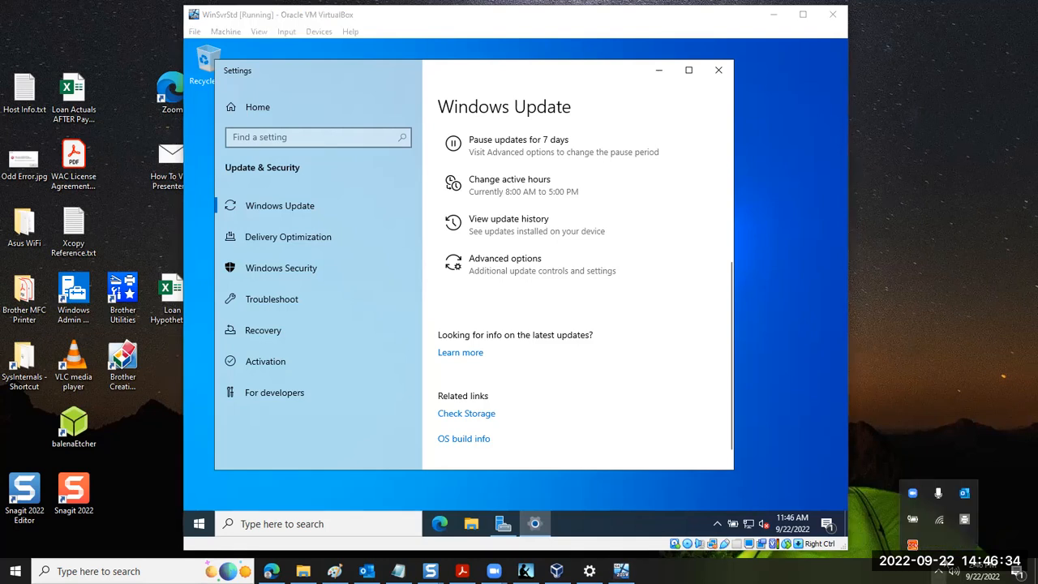
pyautogui.rightClick(940, 520)
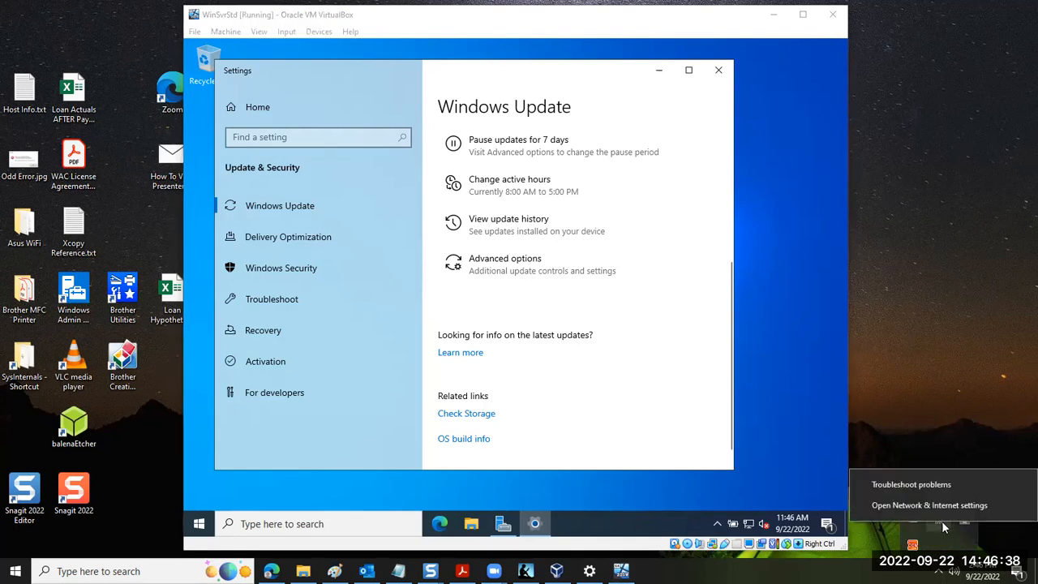
pyautogui.click(932, 443)
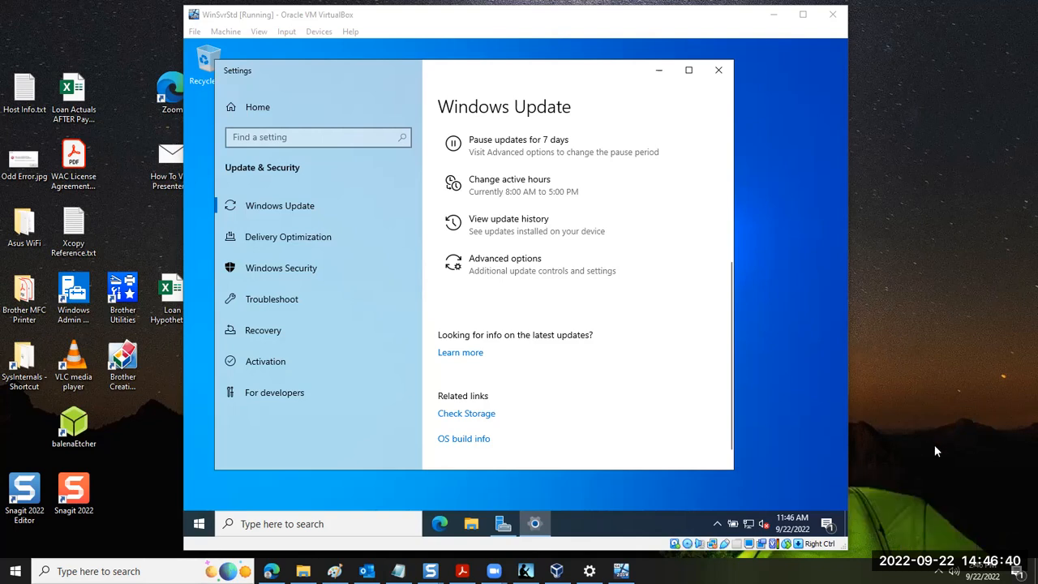
pyautogui.click(937, 570)
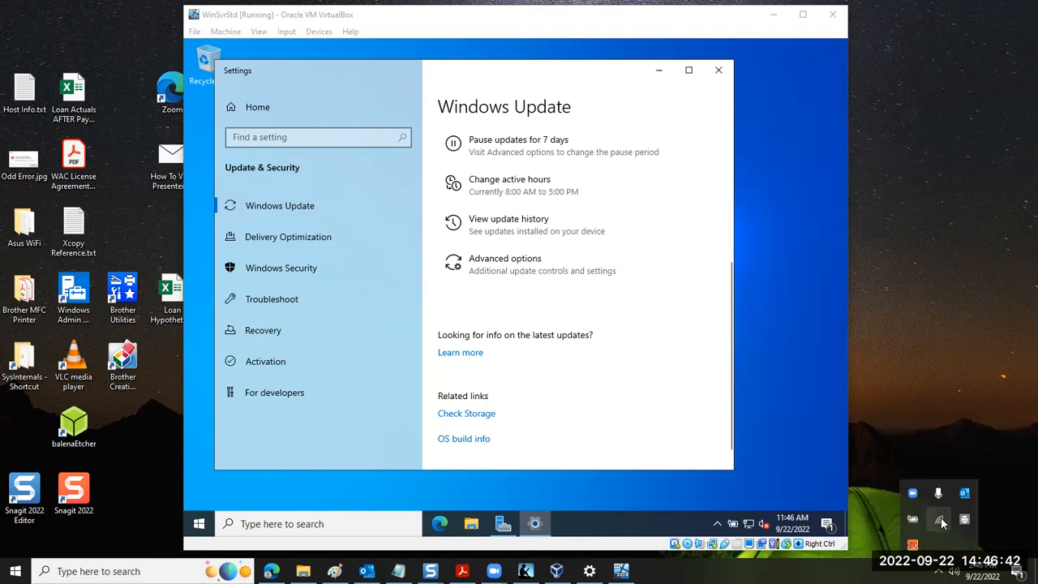
pyautogui.click(941, 523)
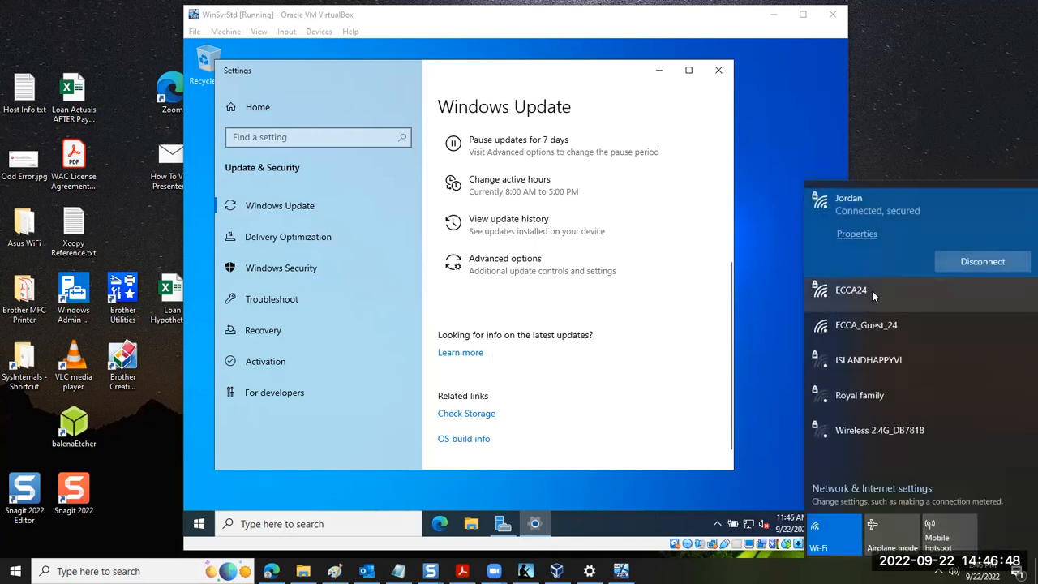
pyautogui.click(853, 235)
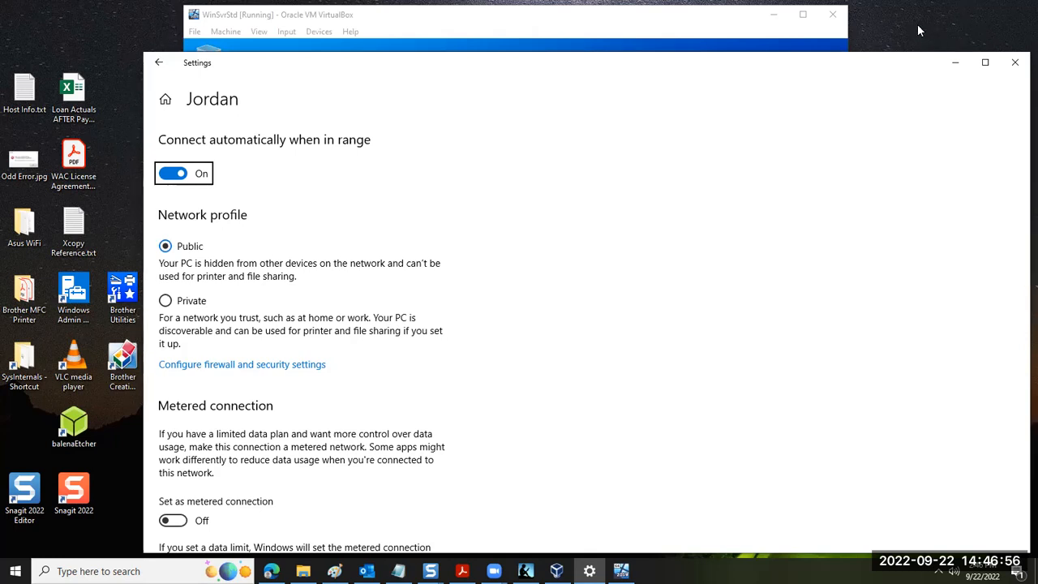
# Locate and highlight the host's IPv4 address in the Wi-Fi network properties
pyautogui.scroll(-3, 284, 353)
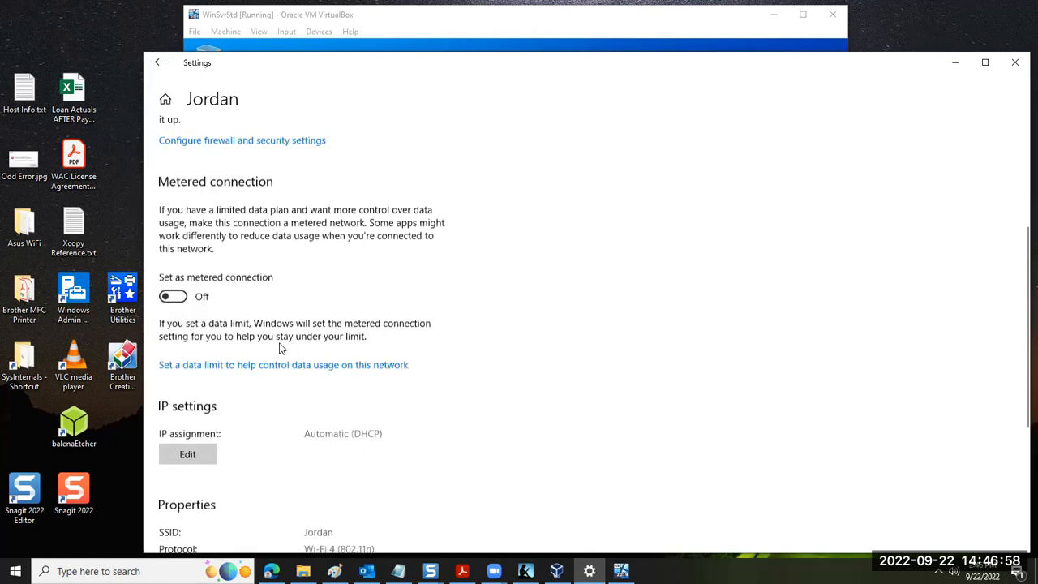
pyautogui.scroll(-2, 280, 349)
pyautogui.scroll(-3, 316, 334)
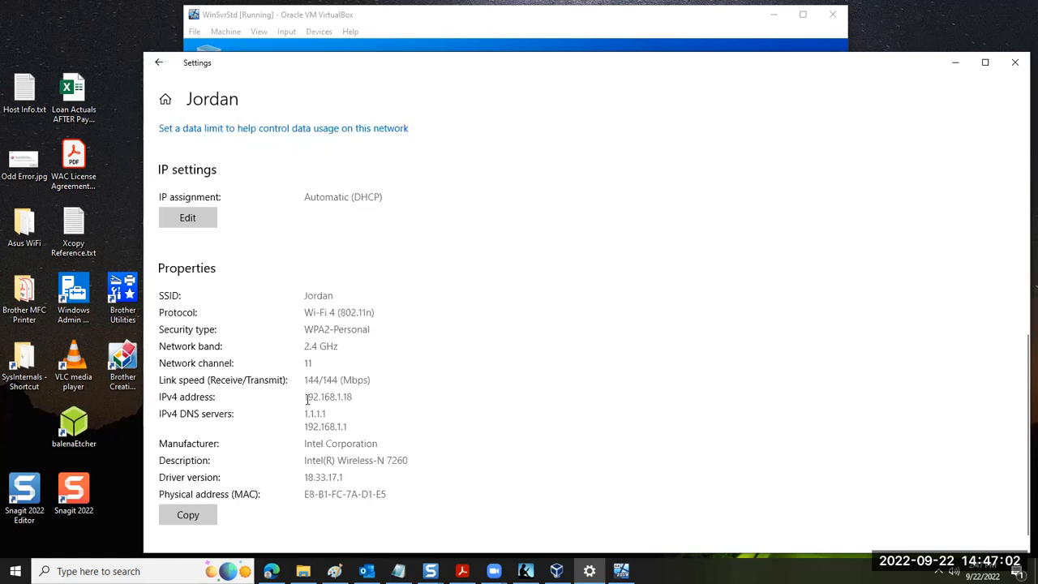
pyautogui.doubleClick(348, 396)
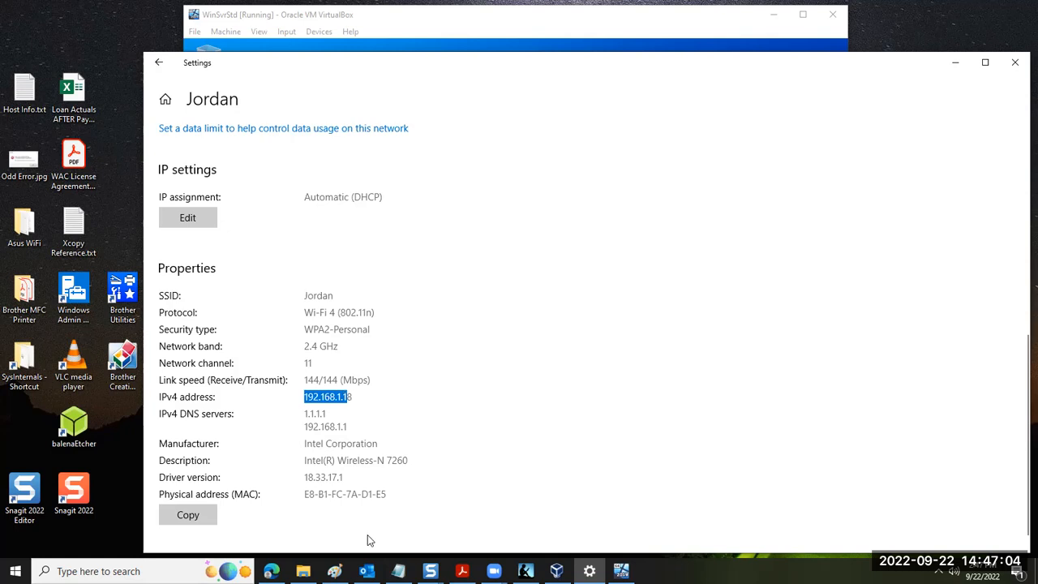
# Compare the VM's bridged adapter IP with the host's IPv4 address, highlighting the last octet of the host's address
pyautogui.moveTo(367, 571)
pyautogui.hotkey('alt', 'Tab')
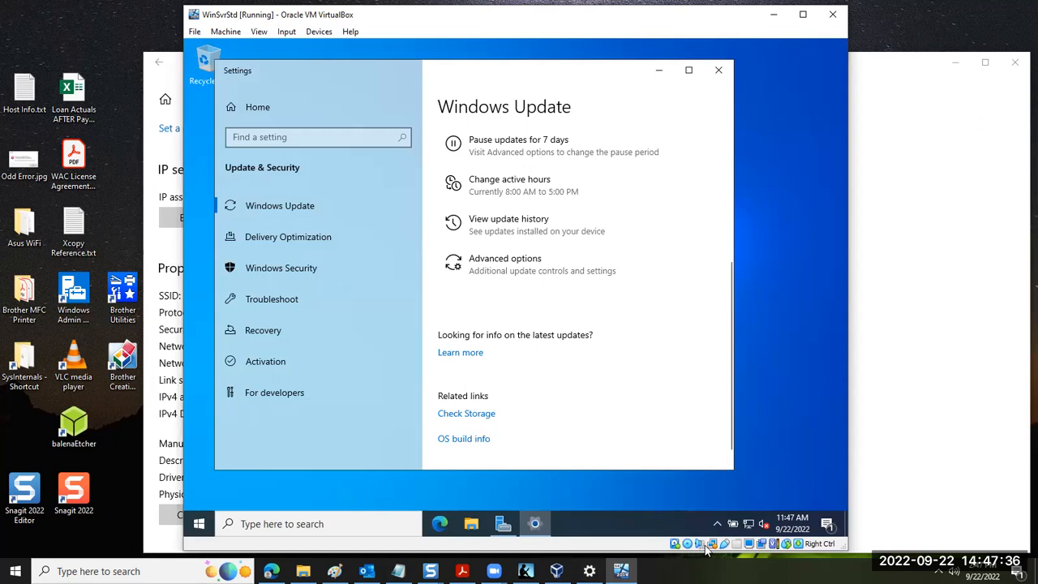
pyautogui.moveTo(710, 545)
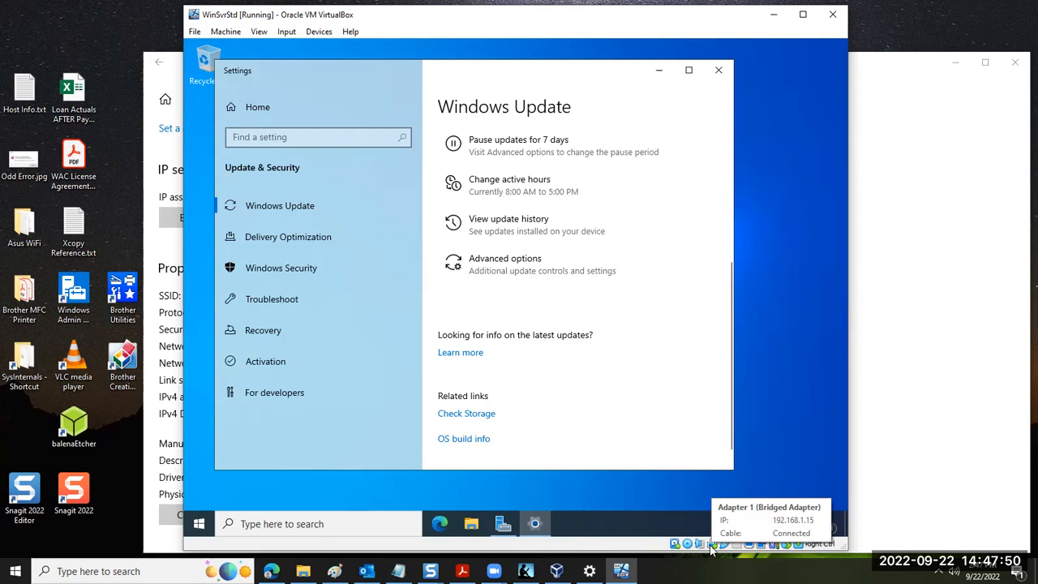
pyautogui.click(933, 432)
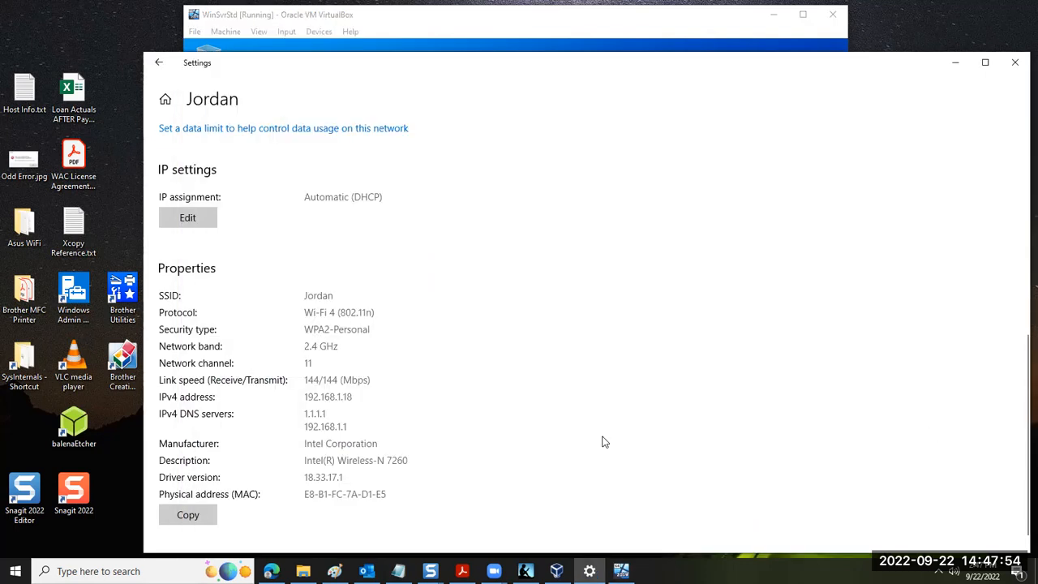
pyautogui.moveTo(349, 397); pyautogui.dragTo(343, 396)
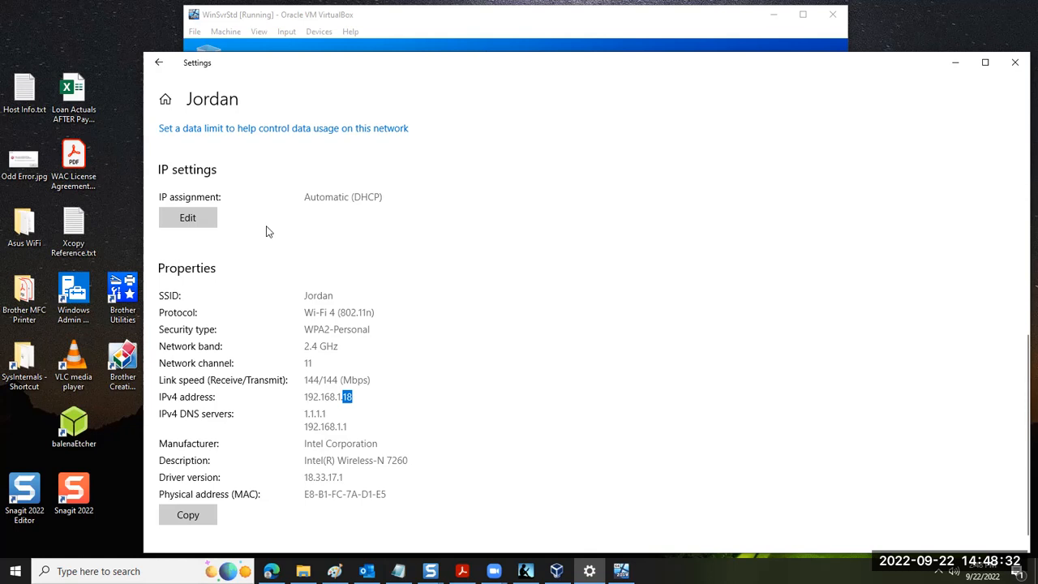
# Return to the WinSvrStd VM and open Command Prompt inside it
pyautogui.click(577, 32)
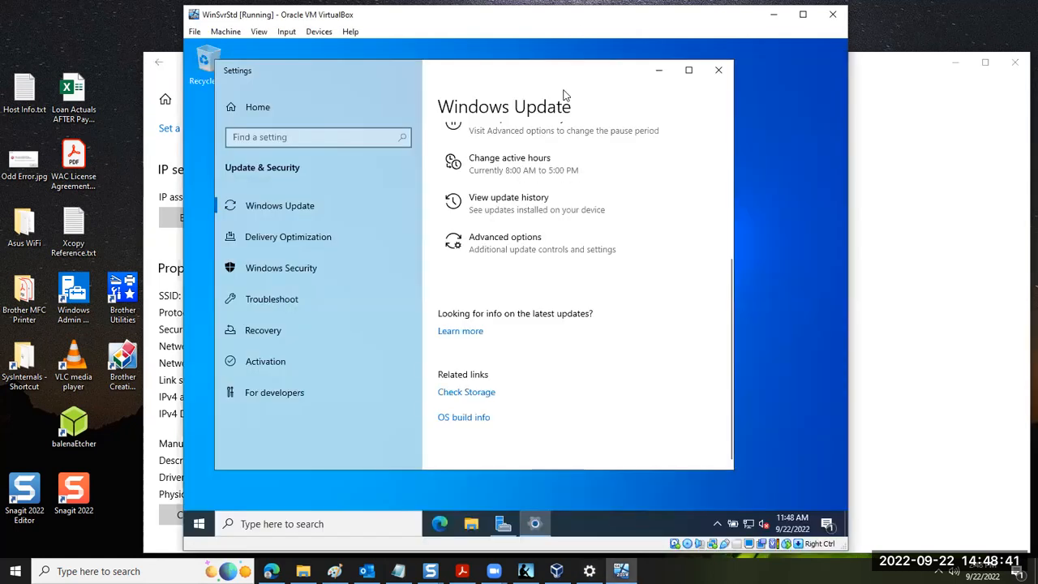
pyautogui.click(201, 524)
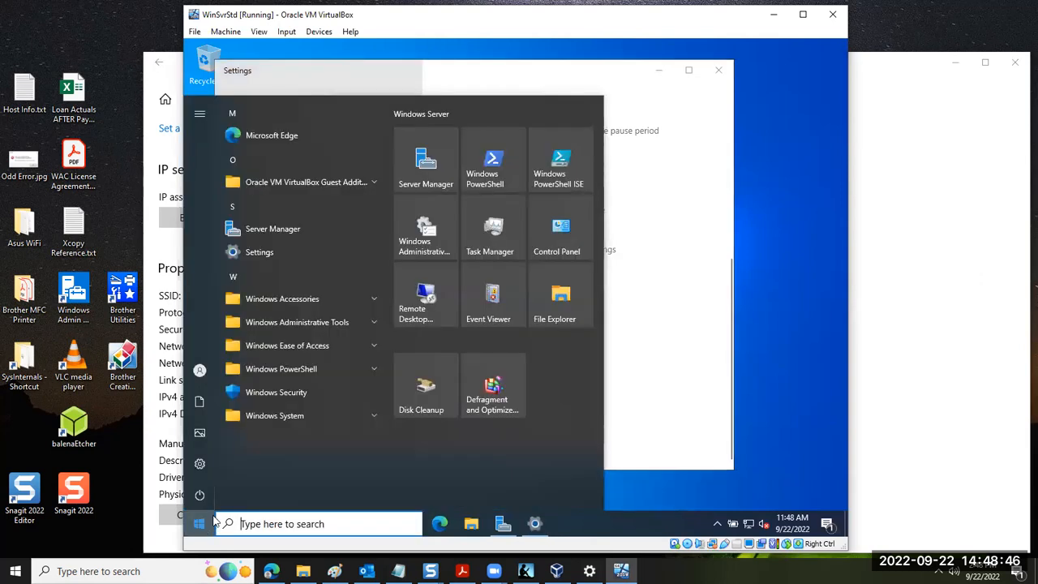
pyautogui.write('cm')
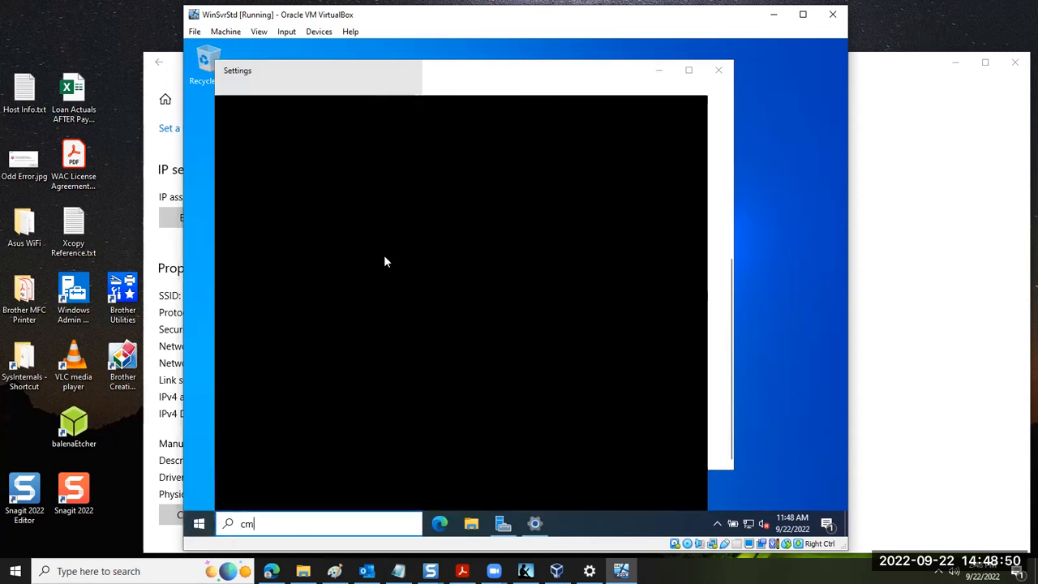
pyautogui.write('d')
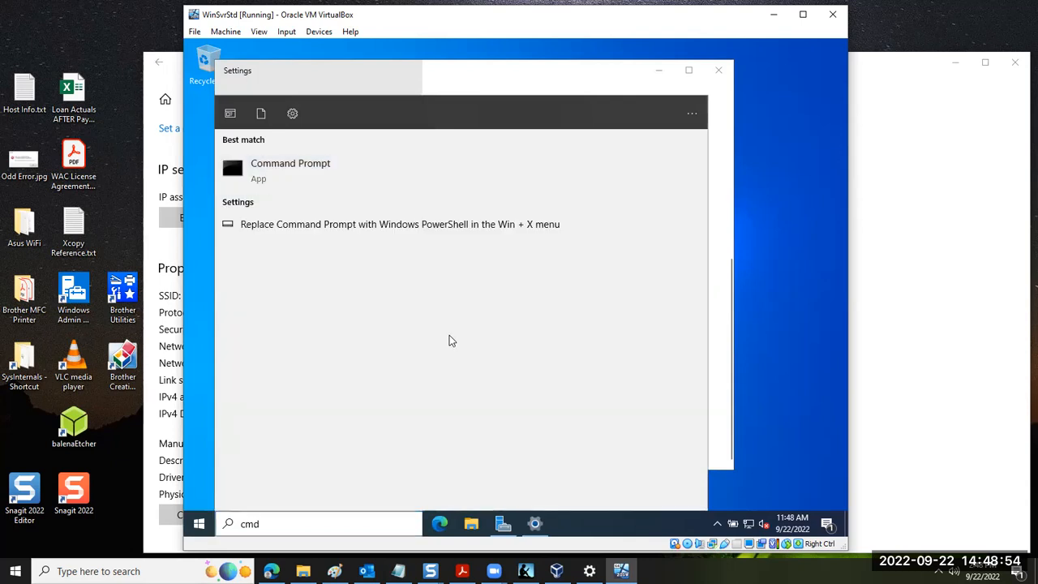
pyautogui.press('Return')
# Ping the host's address 192.168.1.18 from the VM's Command Prompt
pyautogui.write('ping ')
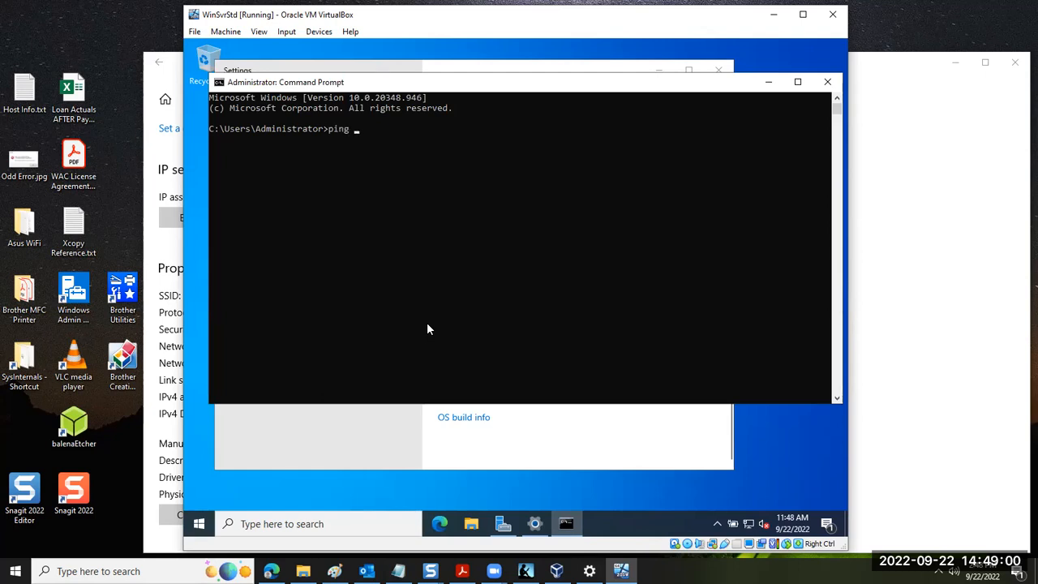
pyautogui.write('192.168.1.18')
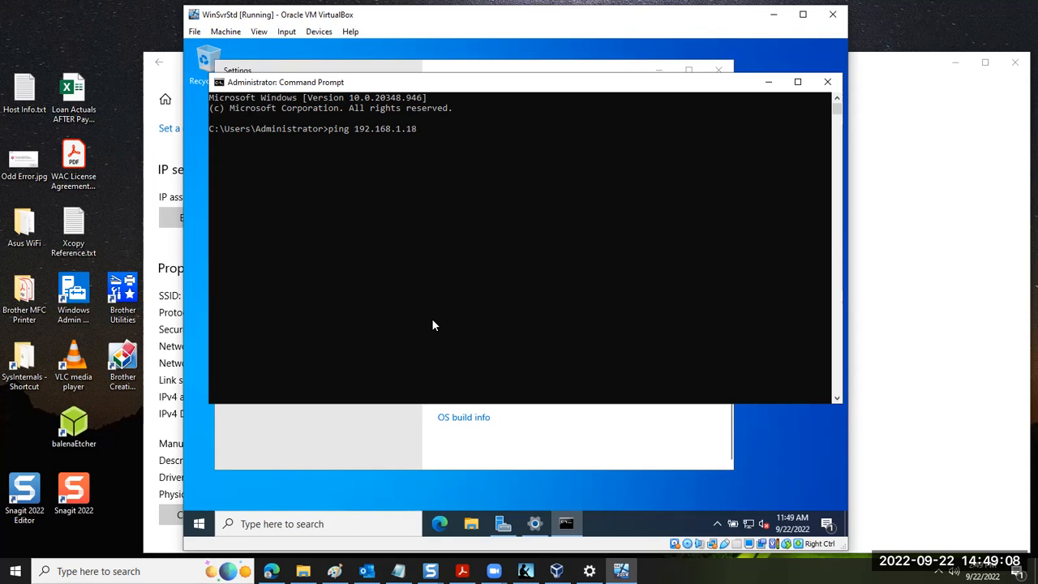
pyautogui.press('Return')
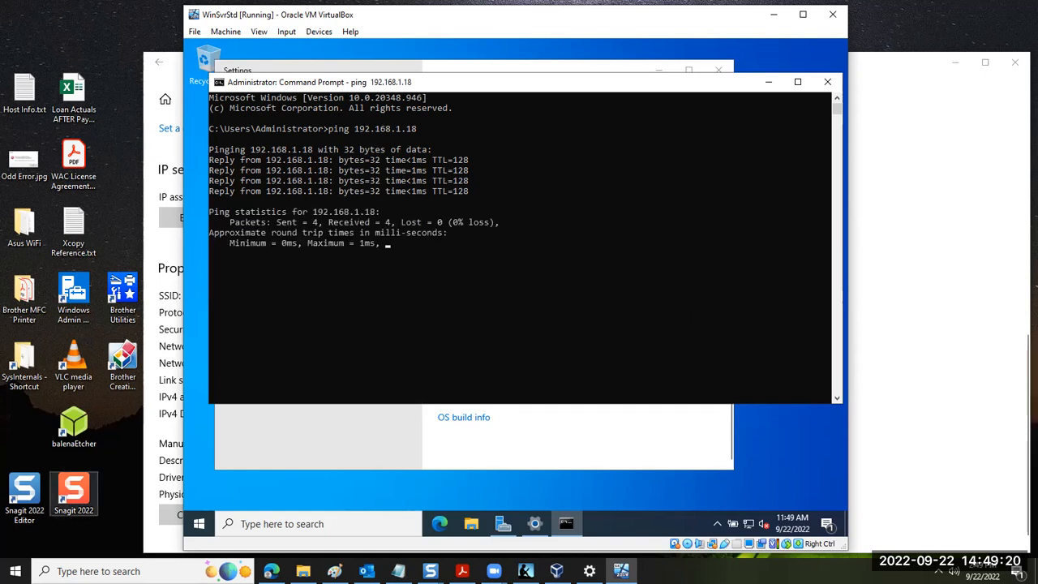
# Open Command Prompt on the host computer
pyautogui.click(63, 561)
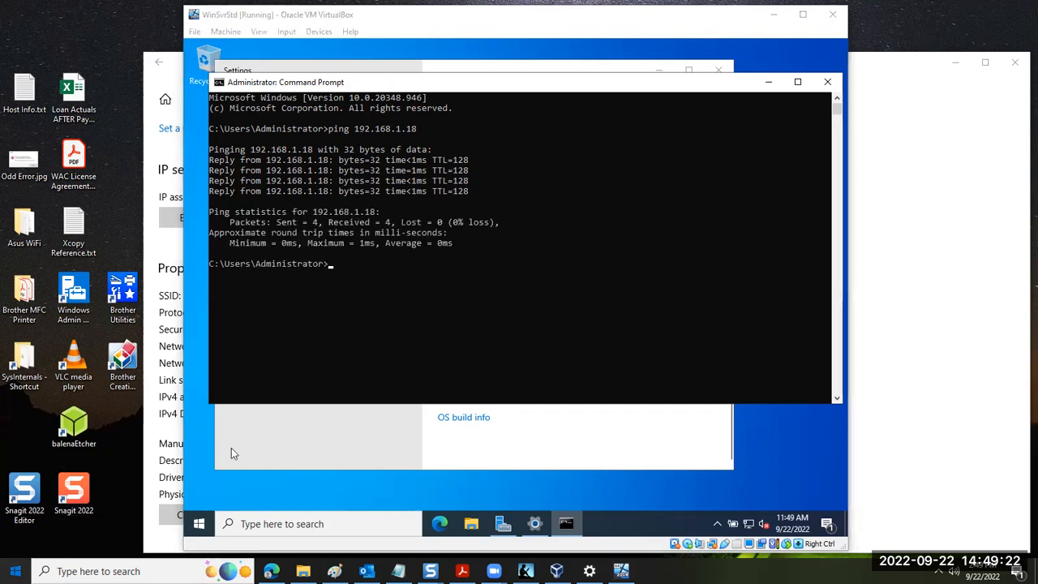
pyautogui.press('super')
pyautogui.click(297, 411)
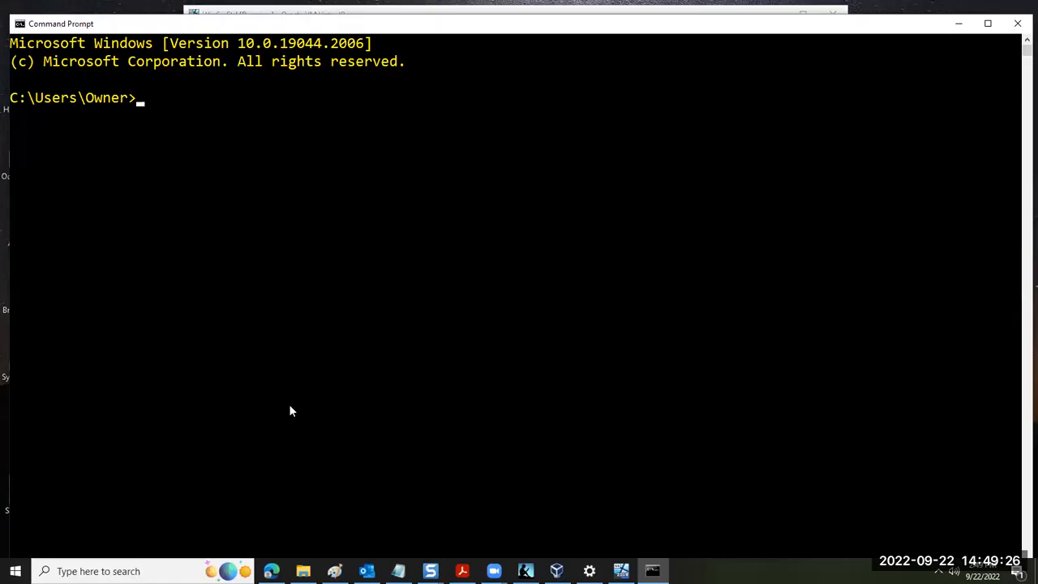
# Ping the VM's address 192.168.1.15 from the host's Command Prompt
pyautogui.write('ping 192.168.1.15')
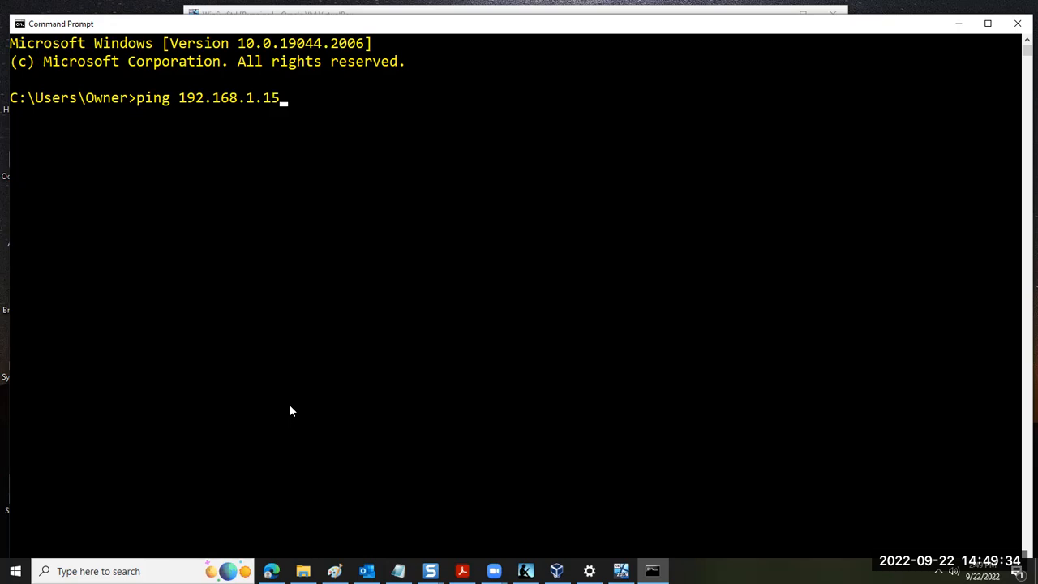
pyautogui.press('Return')
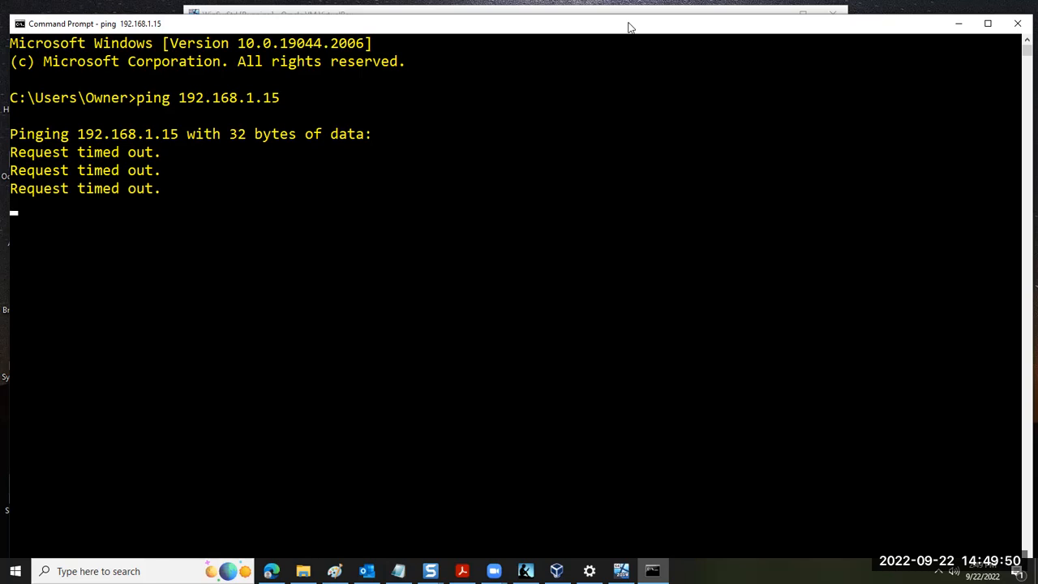
# Switch back to the VM and open the advanced settings of Windows Defender Firewall through Control Panel
pyautogui.click(622, 11)
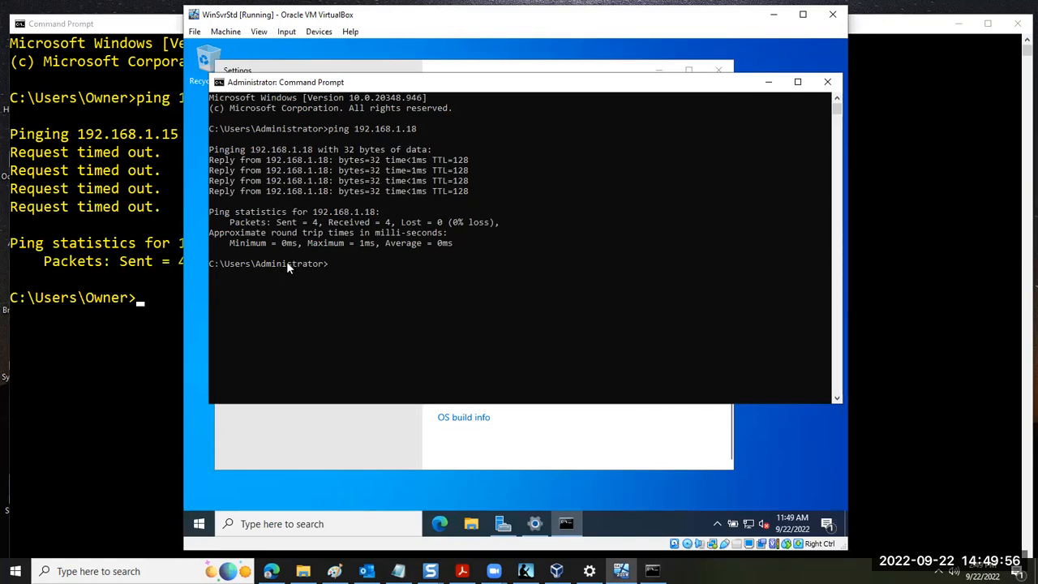
pyautogui.click(198, 524)
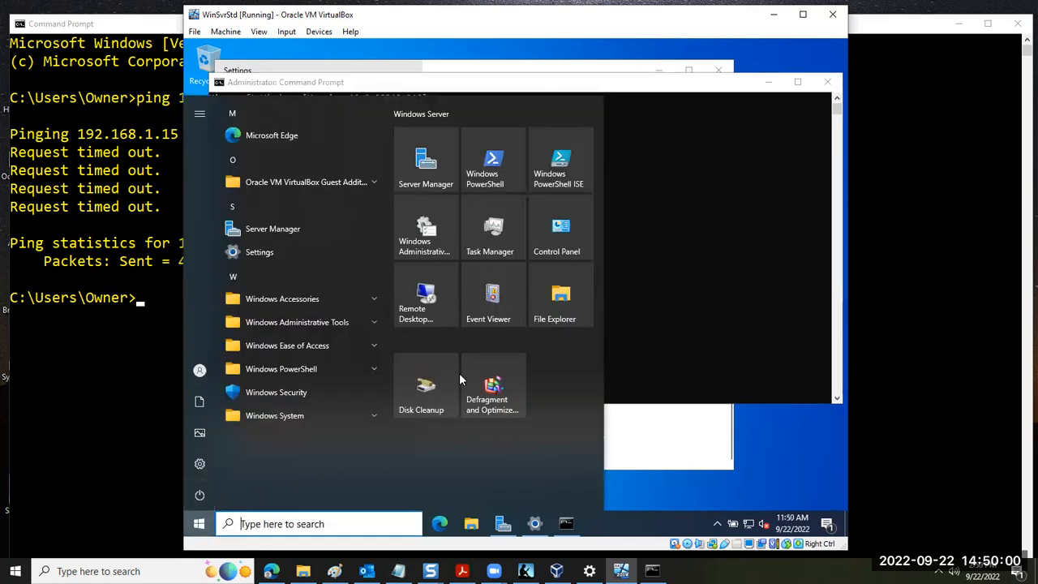
pyautogui.click(557, 239)
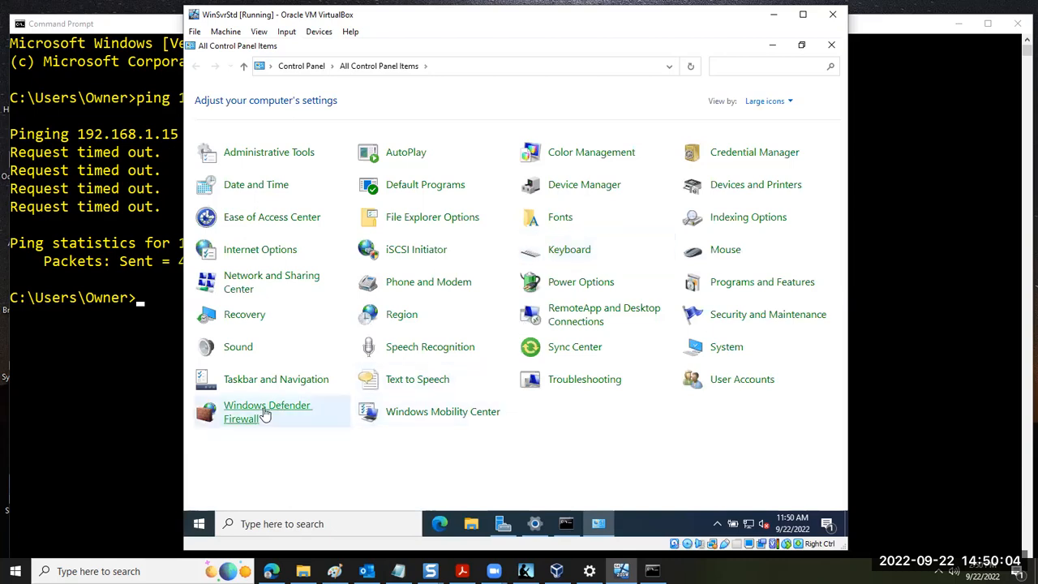
pyautogui.click(263, 413)
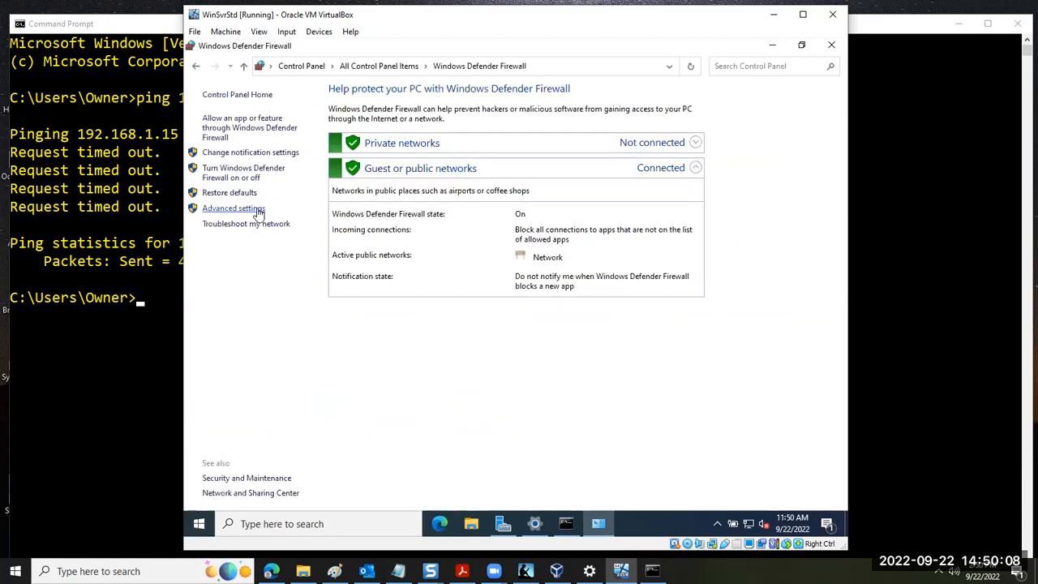
pyautogui.click(254, 211)
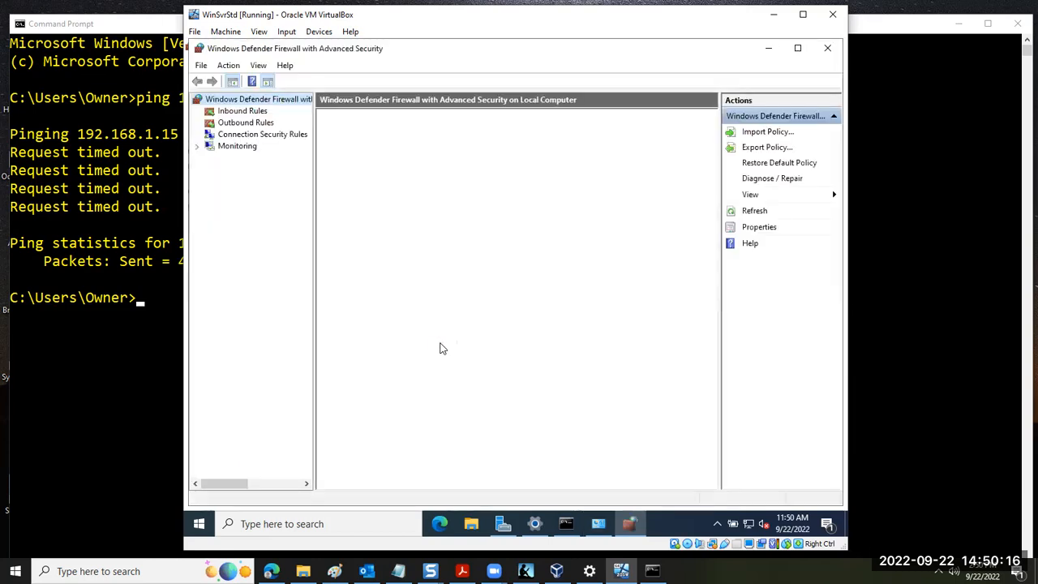
# Enable the inbound firewall rule File and Printer Sharing (Echo Request - ICMPv4-In) on the VM
pyautogui.click(243, 111)
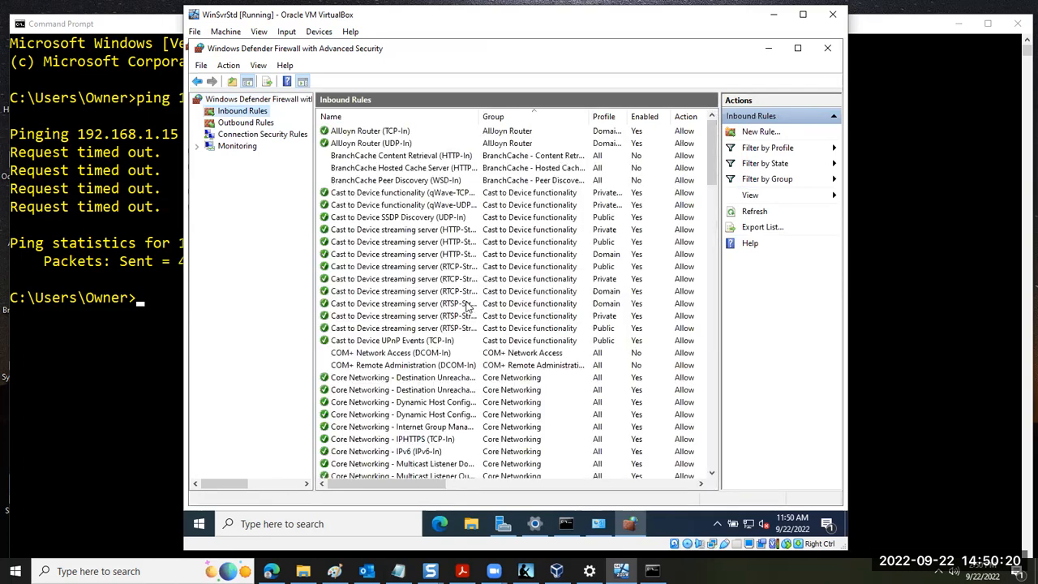
pyautogui.scroll(-5, 410, 296)
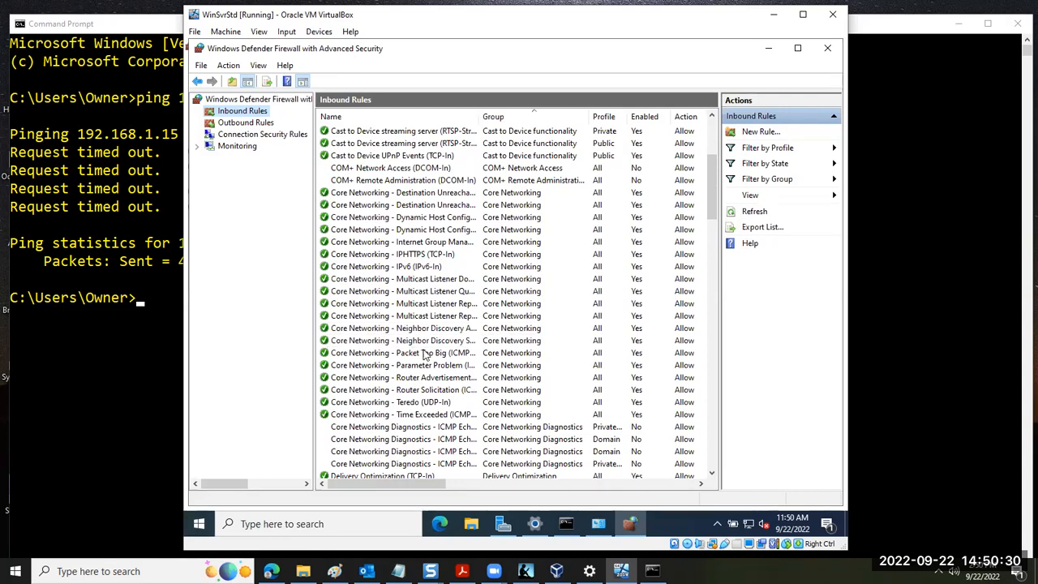
pyautogui.scroll(-3, 406, 349)
pyautogui.scroll(-4, 422, 330)
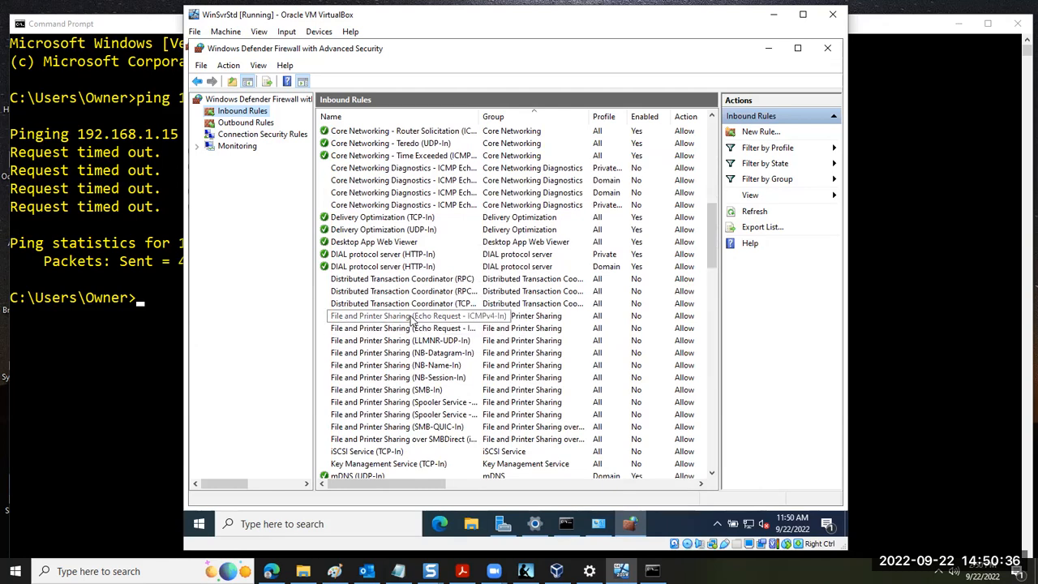
pyautogui.click(407, 321)
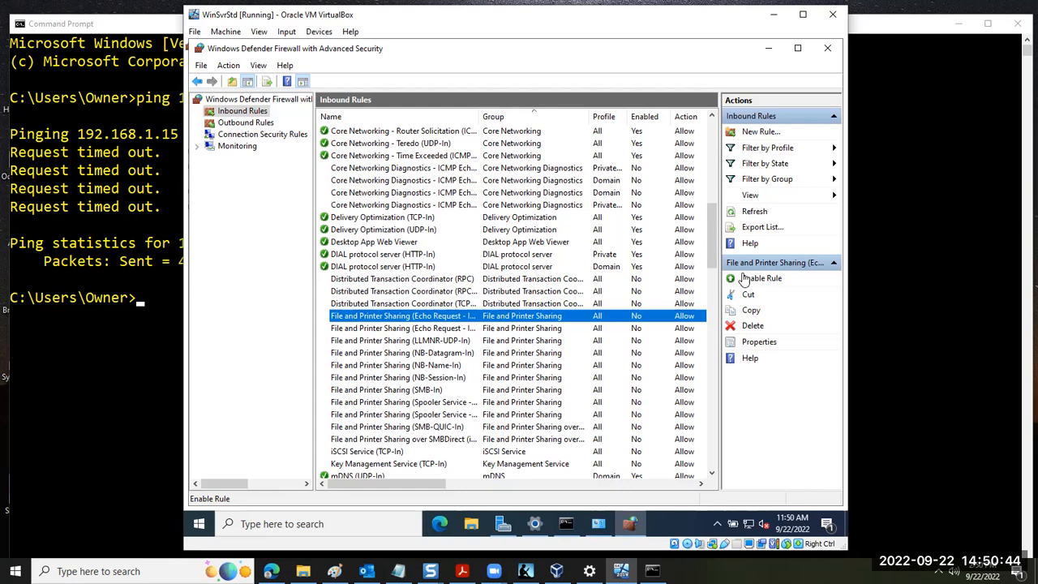
pyautogui.click(741, 280)
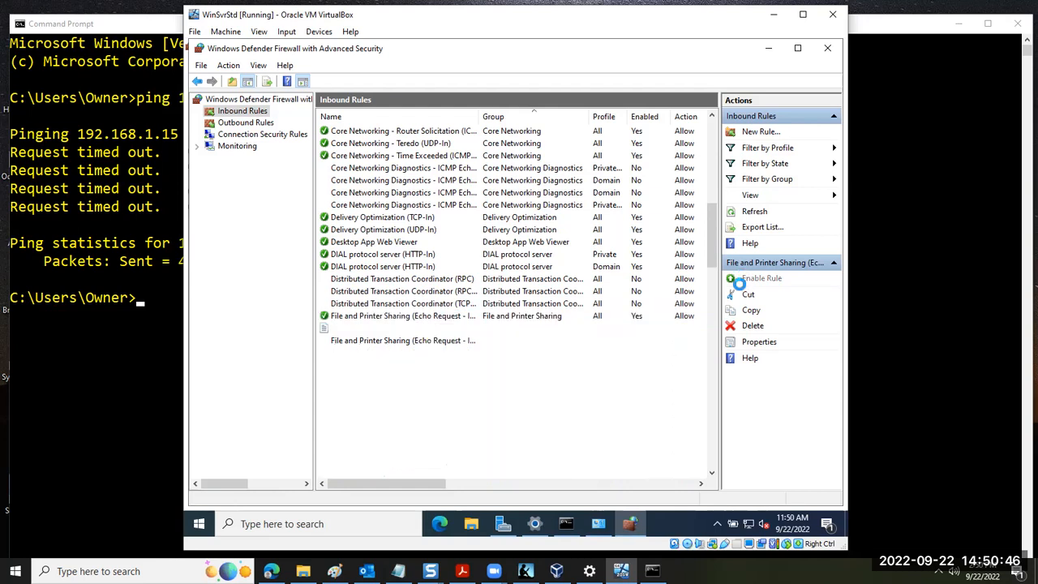
# Repeat the ping to 192.168.1.15 from the host's Command Prompt to retest the connection to the VM
pyautogui.click(104, 342)
pyautogui.press('Up')
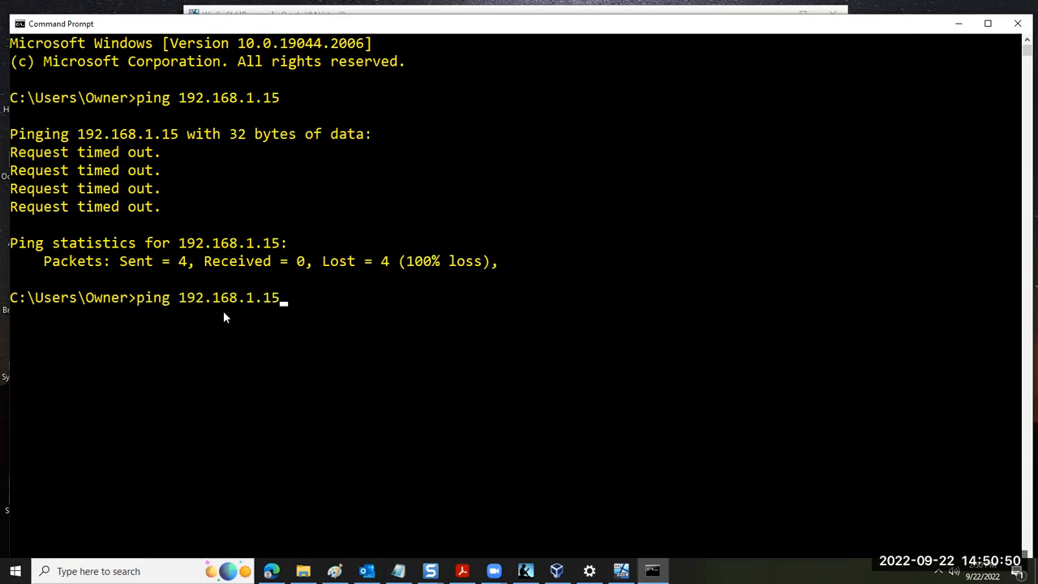
pyautogui.press('Return')
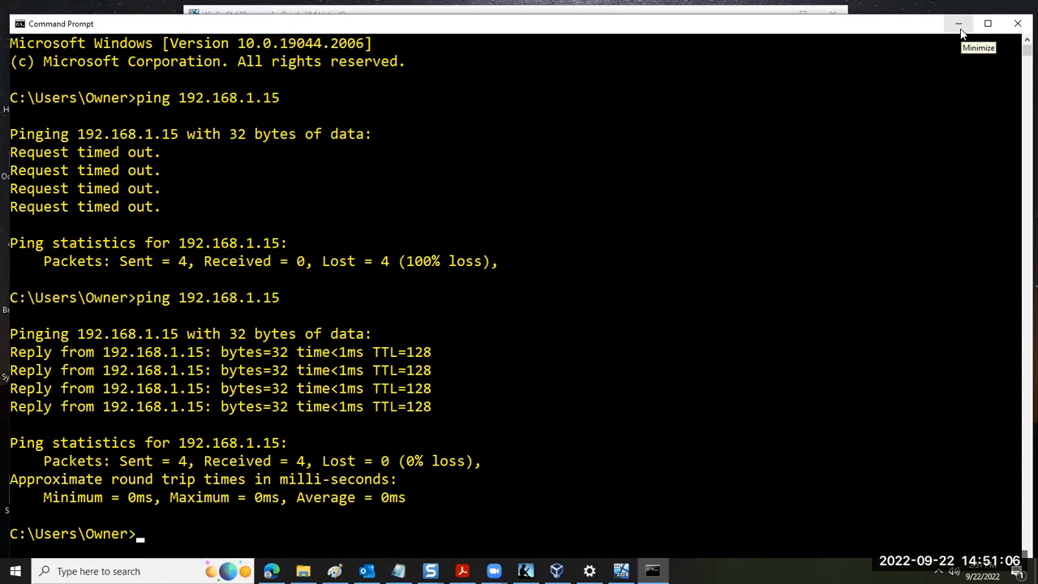
# Return to the VM and close the Windows Defender Firewall with Advanced Security window
pyautogui.click(755, 7)
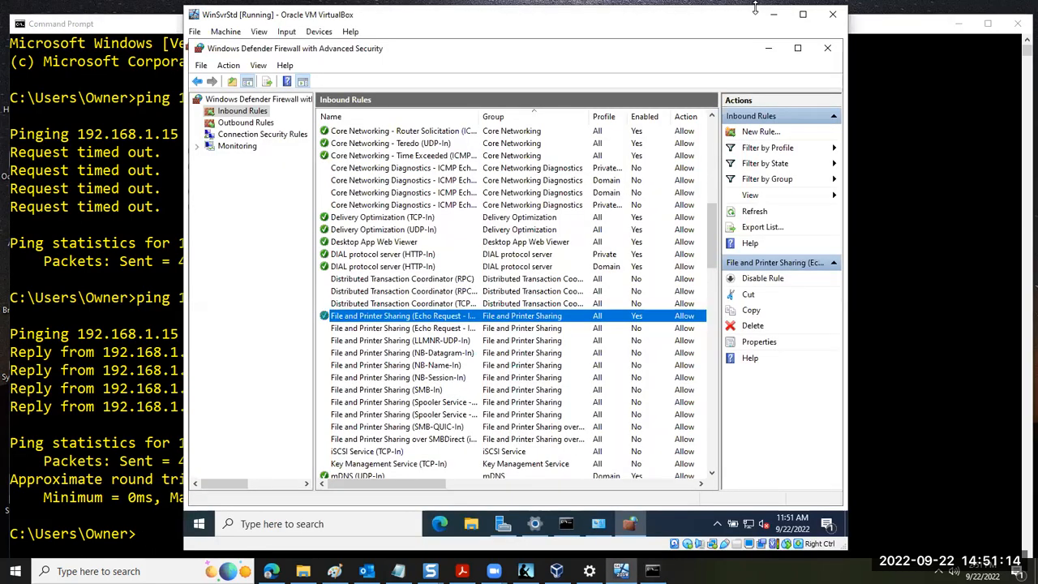
pyautogui.click(827, 48)
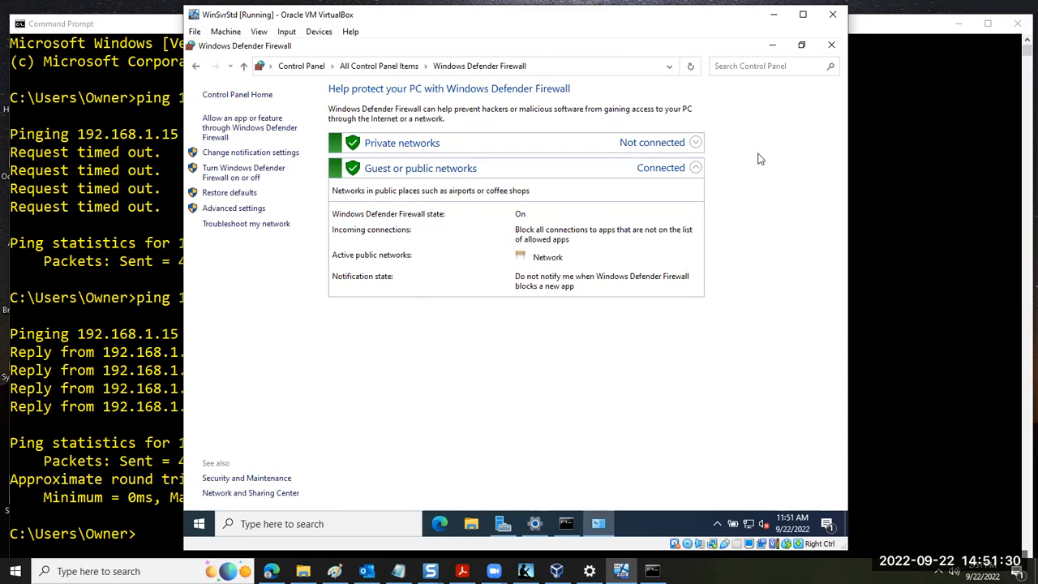
# Review the Adapter 1 network settings in the WinSvrStd virtual machine's settings, and close them without making changes
pyautogui.click(230, 33)
pyautogui.press('Escape')
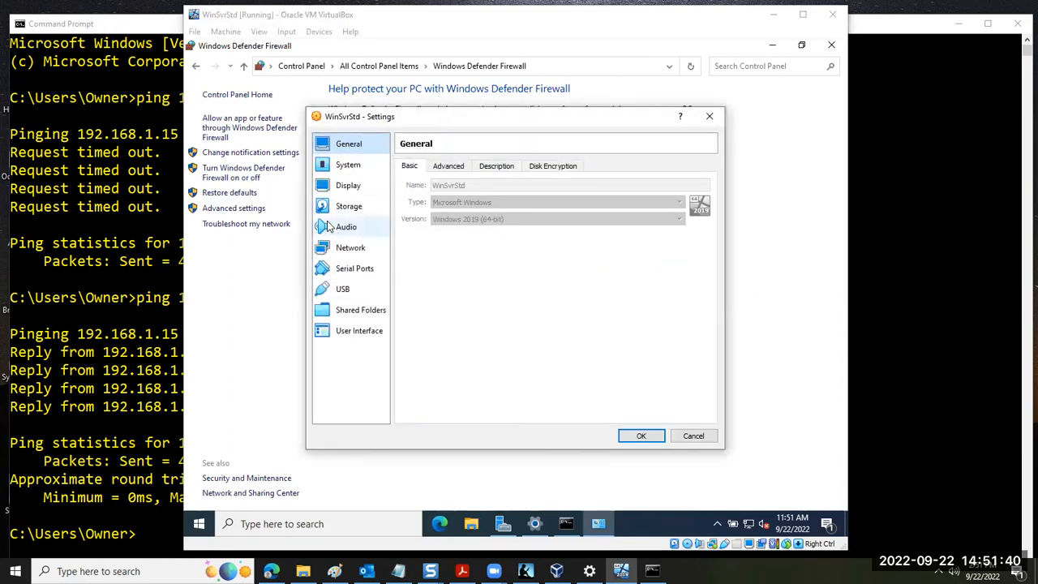
pyautogui.click(320, 253)
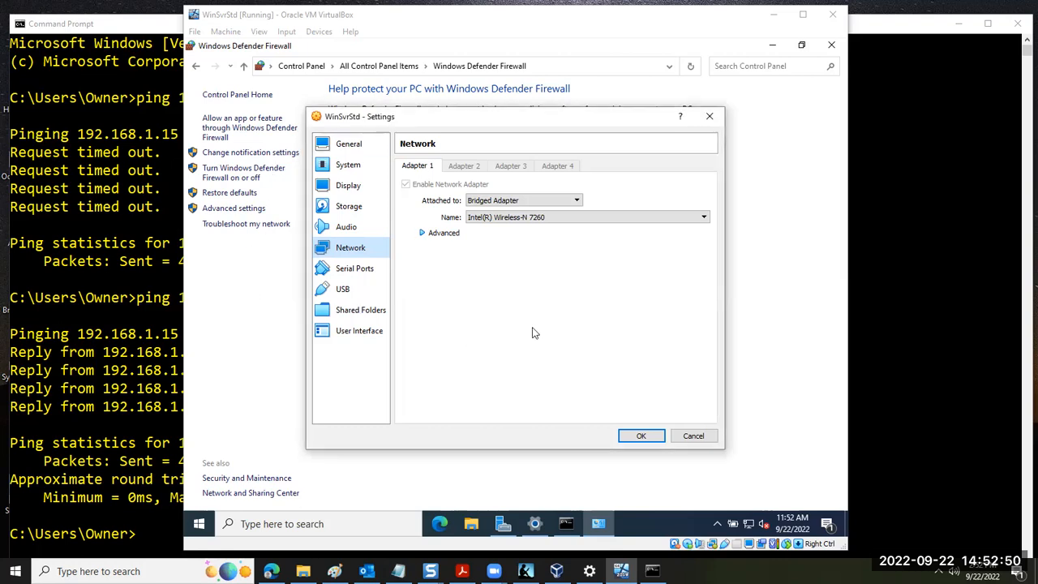
pyautogui.click(693, 436)
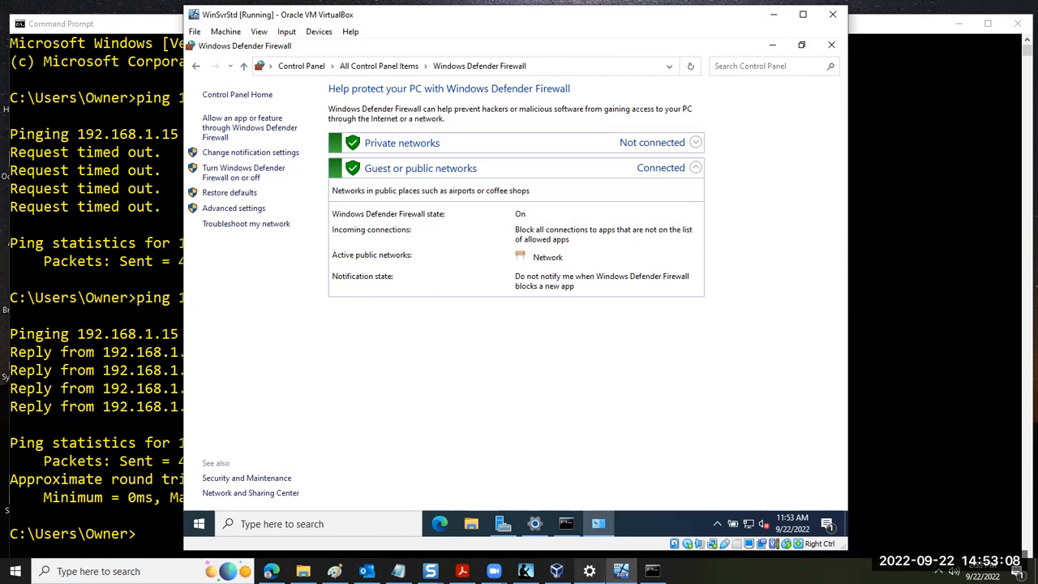
pyautogui.moveTo(589, 570)
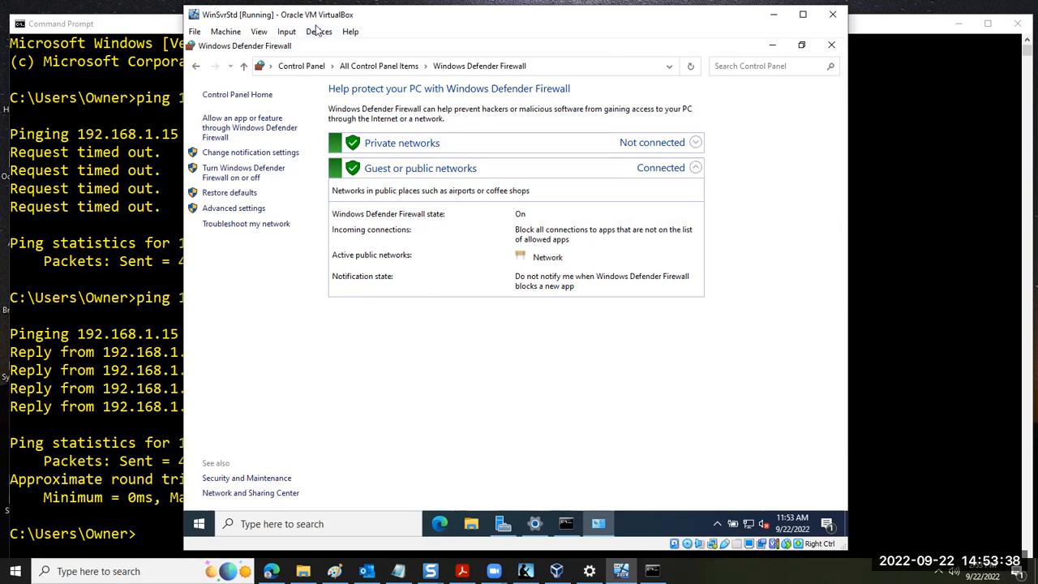
pyautogui.click(480, 90)
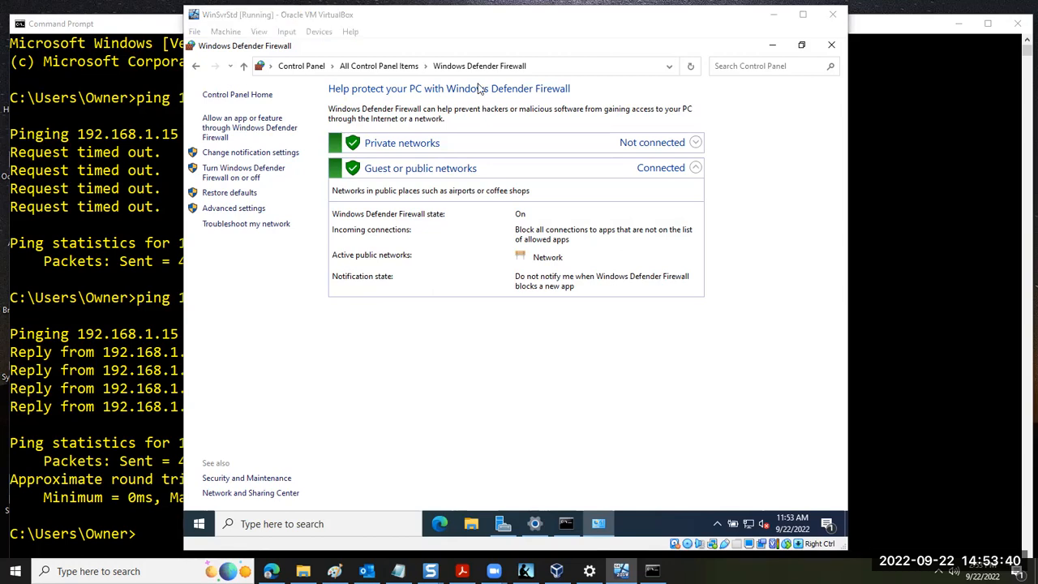